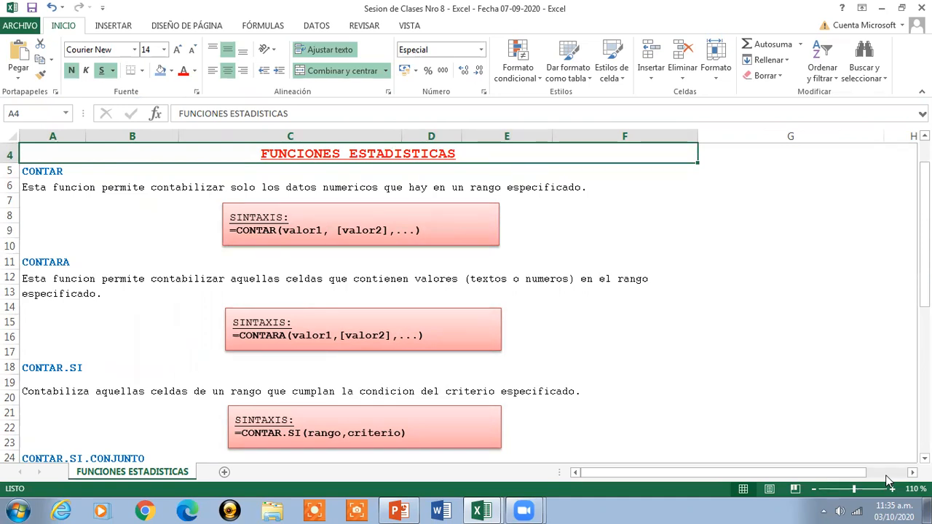
# - Review the descriptions of the CONTAR and CONTARA functions, ending at the CONTARA syntax box
pyautogui.press('Down')
pyautogui.press('Down')
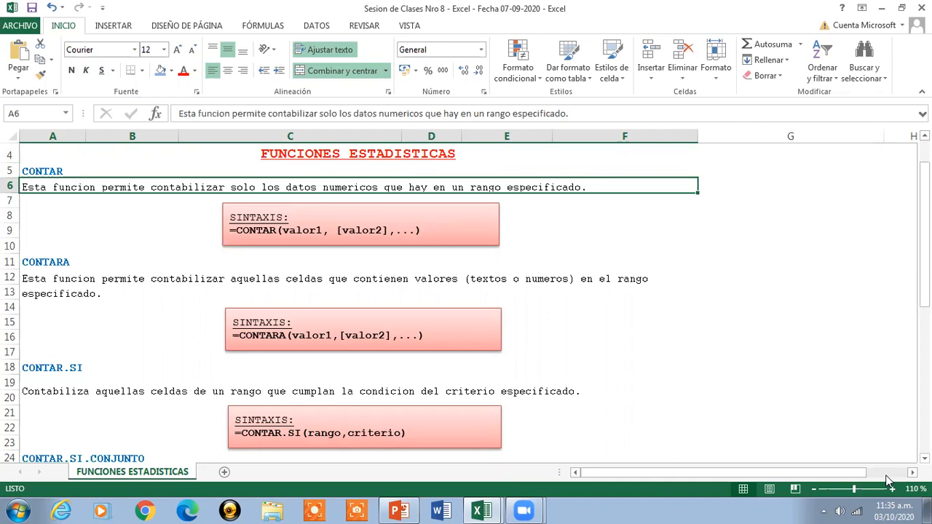
pyautogui.press('Down')
pyautogui.press('Down')
pyautogui.press('Down')
pyautogui.press('Down')
pyautogui.press('Down')
pyautogui.press('Down')
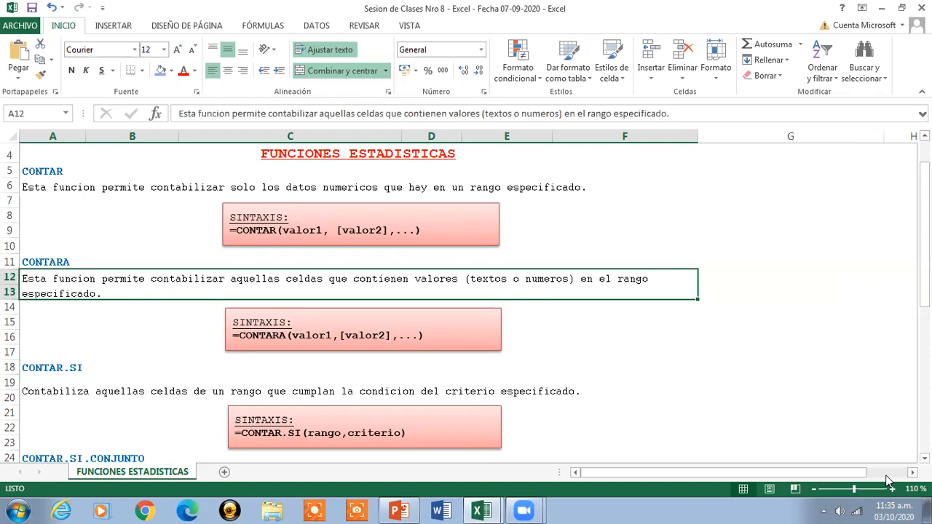
pyautogui.press('Down')
pyautogui.press('Down')
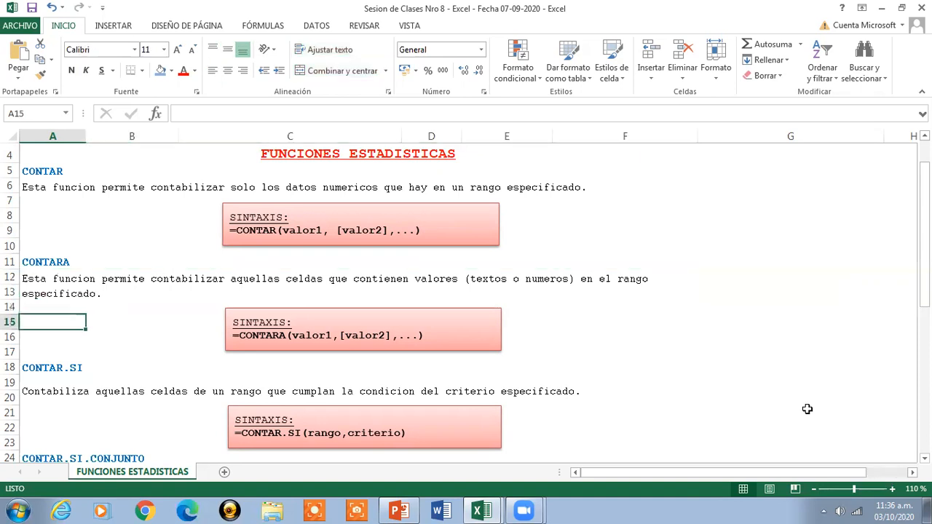
pyautogui.click(449, 325)
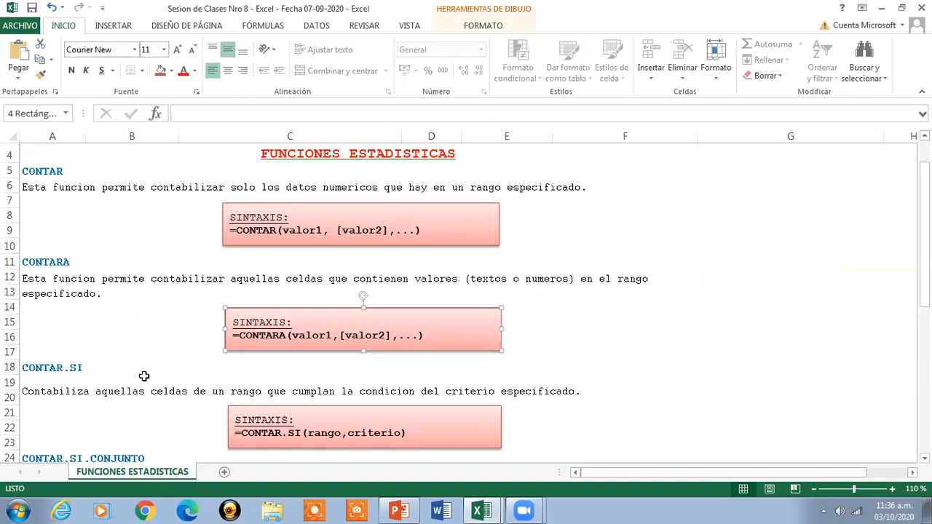
# - Review the CONTAR.SI and CONTAR.SI.CONJUNTO descriptions, ending at the CONTAR.SI.CONJUNTO syntax box
pyautogui.click(125, 393)
pyautogui.moveTo(925, 218); pyautogui.dragTo(924, 313)
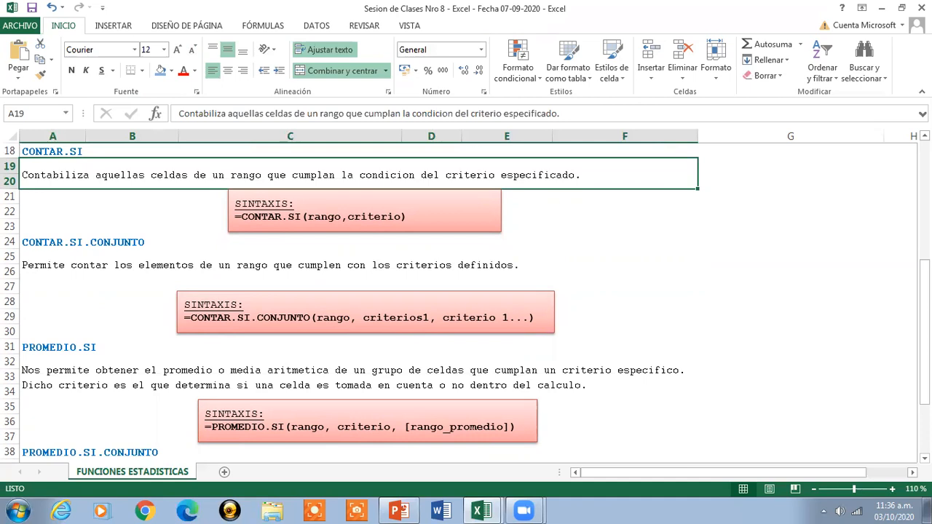
pyautogui.press('Down')
pyautogui.press('Down')
pyautogui.press('Down')
pyautogui.press('Down')
pyautogui.press('Down')
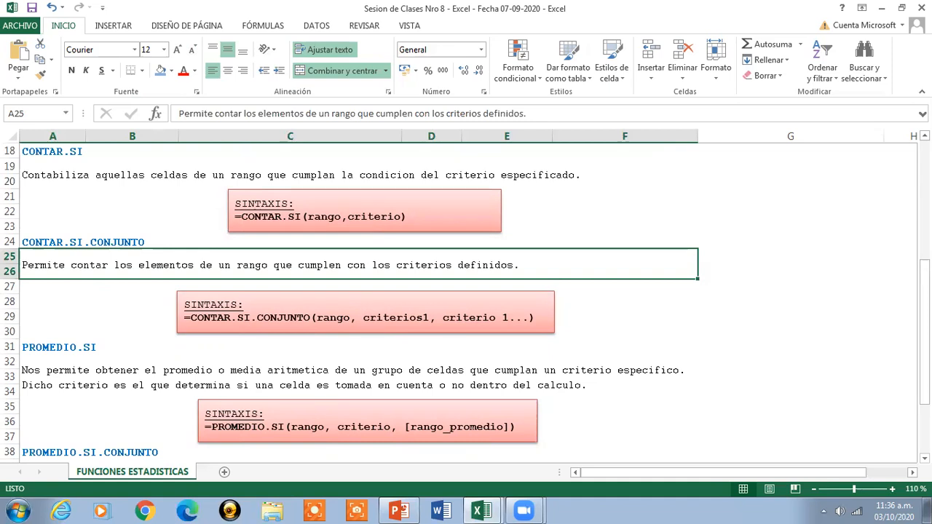
pyautogui.press('Down')
pyautogui.press('Down')
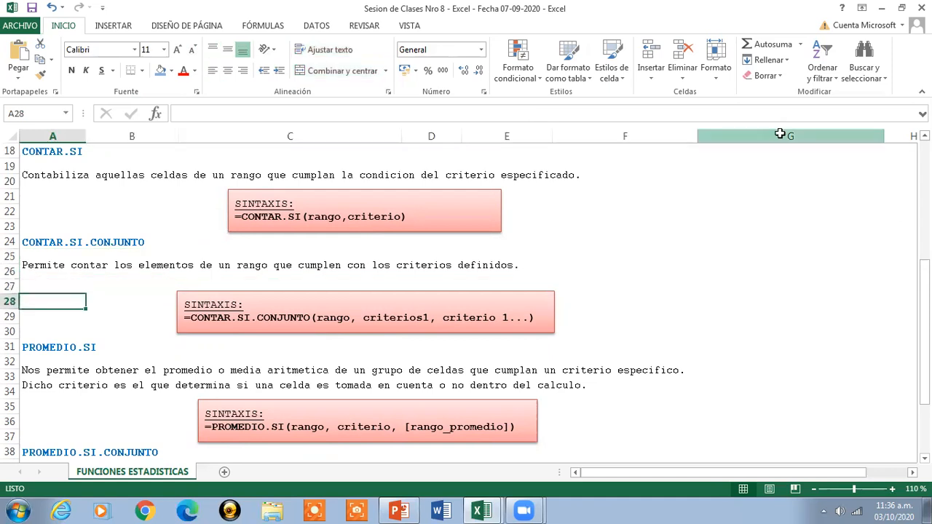
pyautogui.click(544, 300)
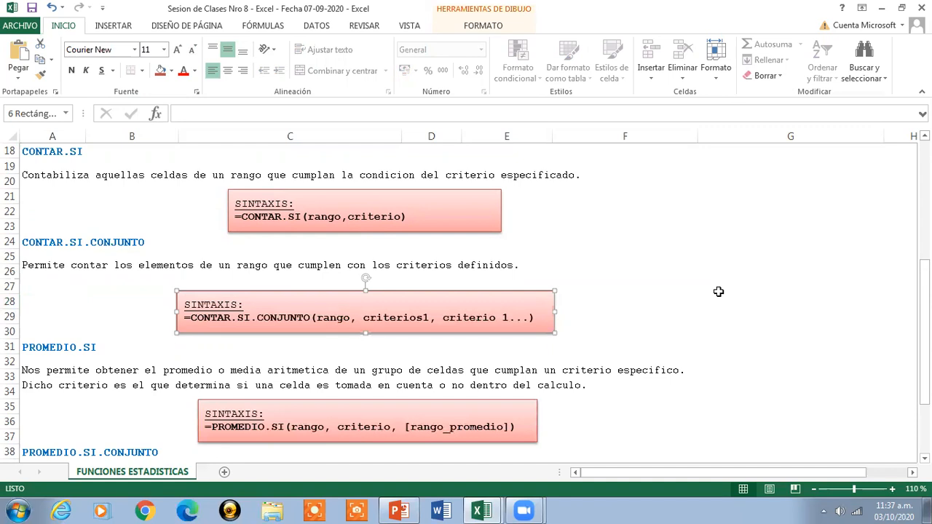
# - Review the PROMEDIO.SI and PROMEDIO.SI.CONJUNTO descriptions and go back to the FUNCIONES ESTADISTICAS title
pyautogui.click(100, 370)
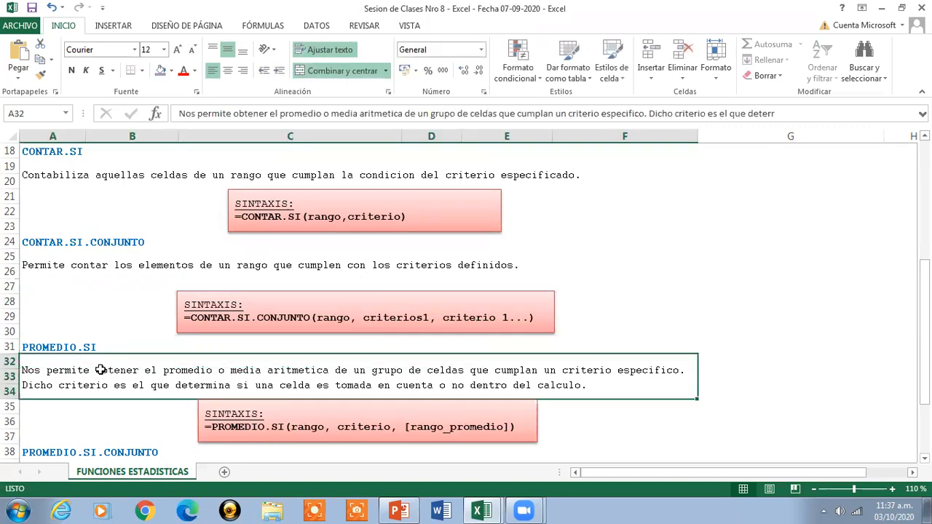
pyautogui.moveTo(924, 277); pyautogui.dragTo(924, 311)
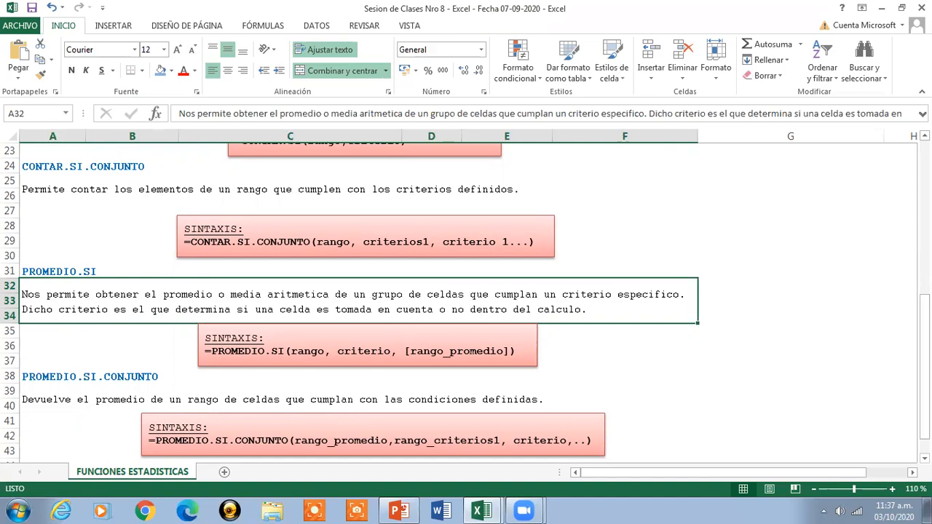
pyautogui.moveTo(925, 316); pyautogui.dragTo(924, 330)
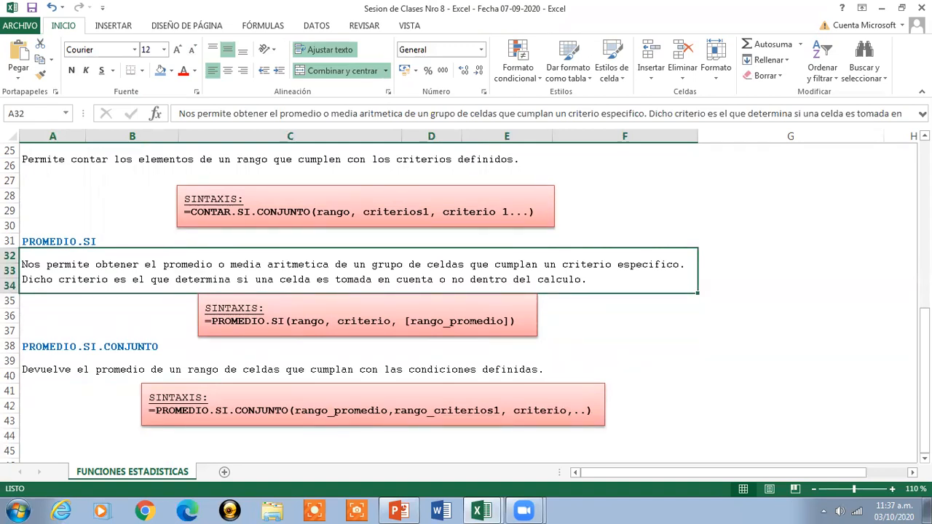
pyautogui.click(106, 370)
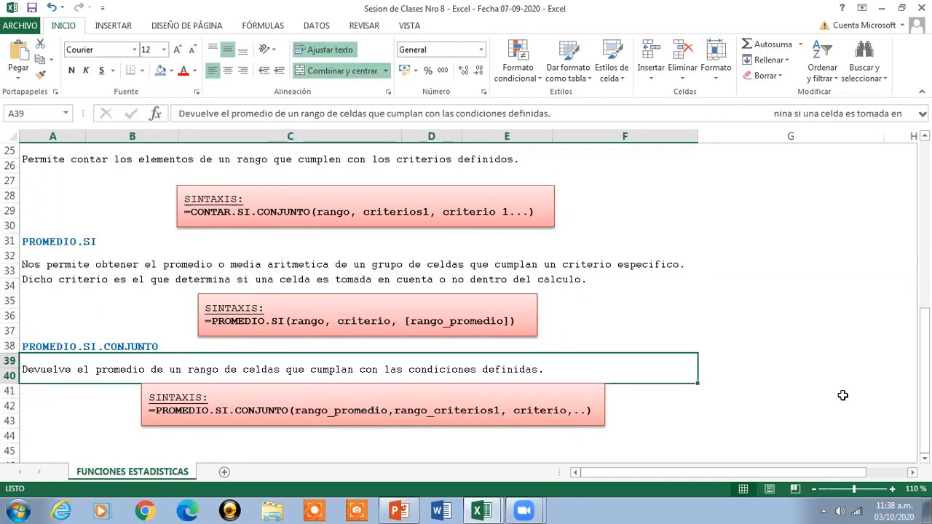
pyautogui.moveTo(924, 384); pyautogui.dragTo(924, 337)
pyautogui.scroll(3, 428, 168)
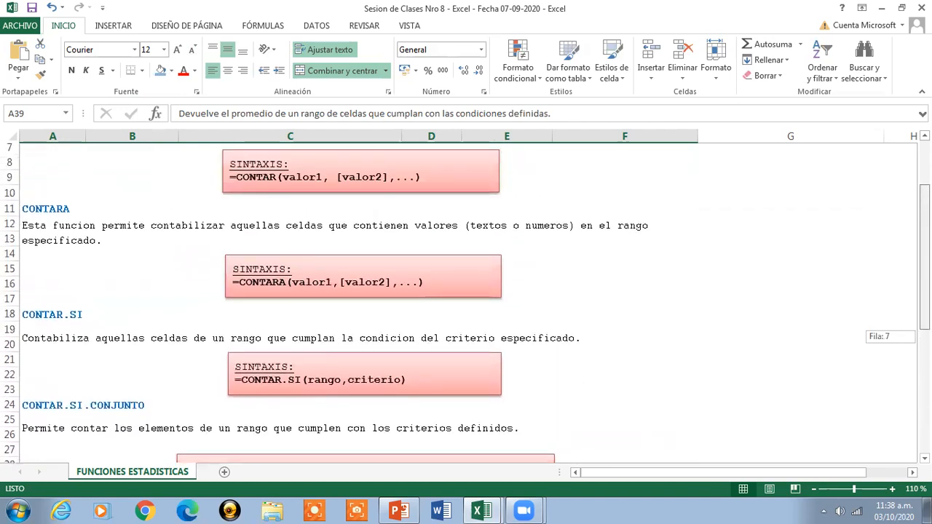
pyautogui.click(428, 167)
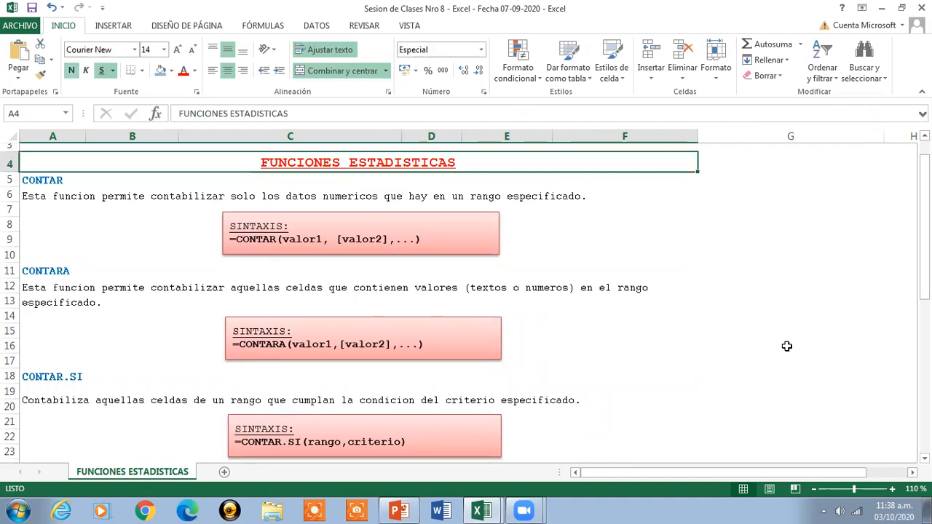
# - Switch to the Funciones Estadisticas workbook and enlarge the FUNCION CONTAR sheet to 130 %
pyautogui.click(882, 8)
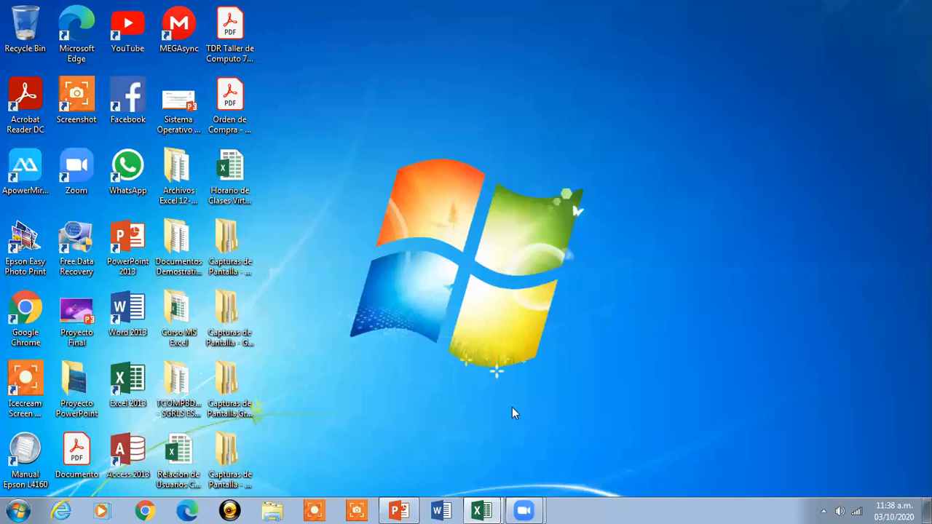
pyautogui.moveTo(481, 509)
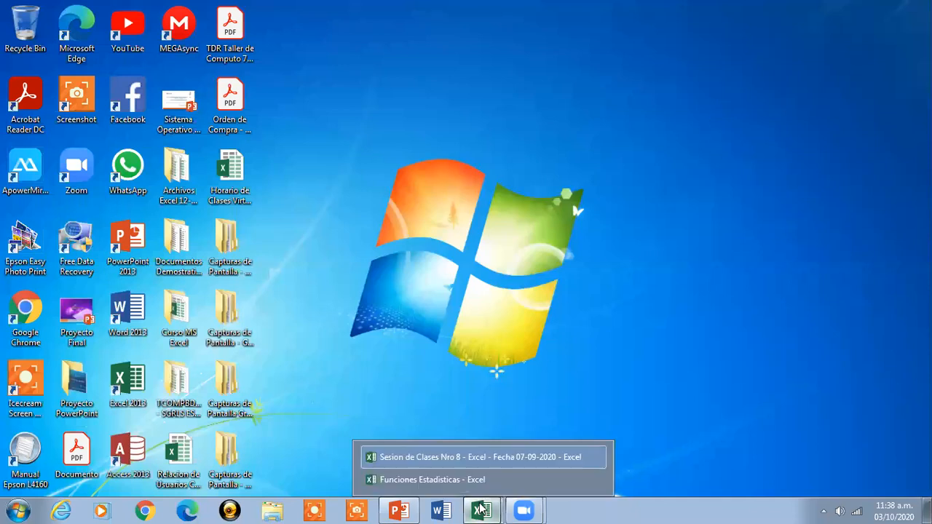
pyautogui.click(432, 480)
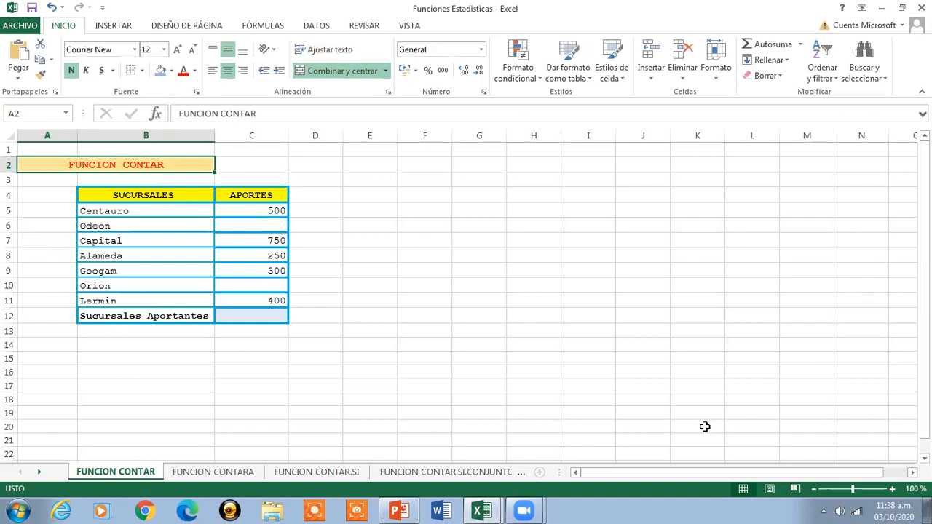
pyautogui.click(892, 489)
pyautogui.click(892, 489)
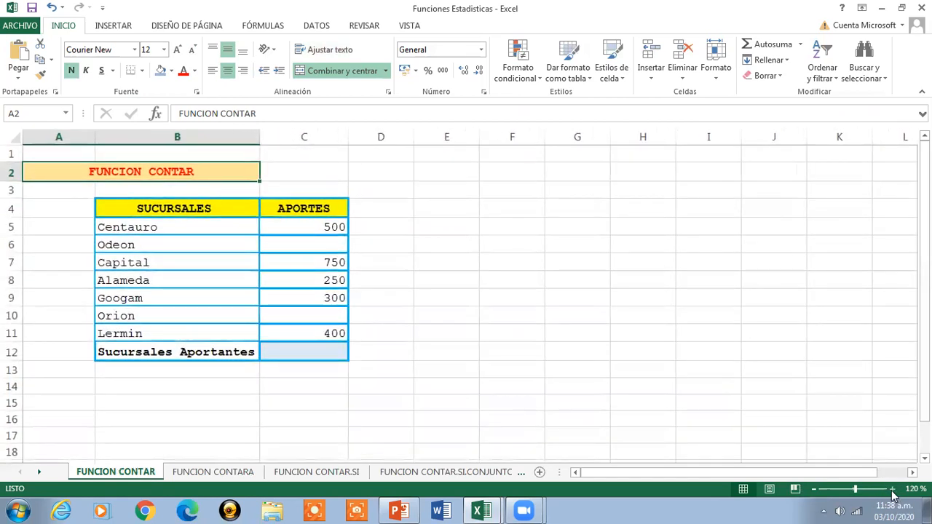
pyautogui.click(891, 489)
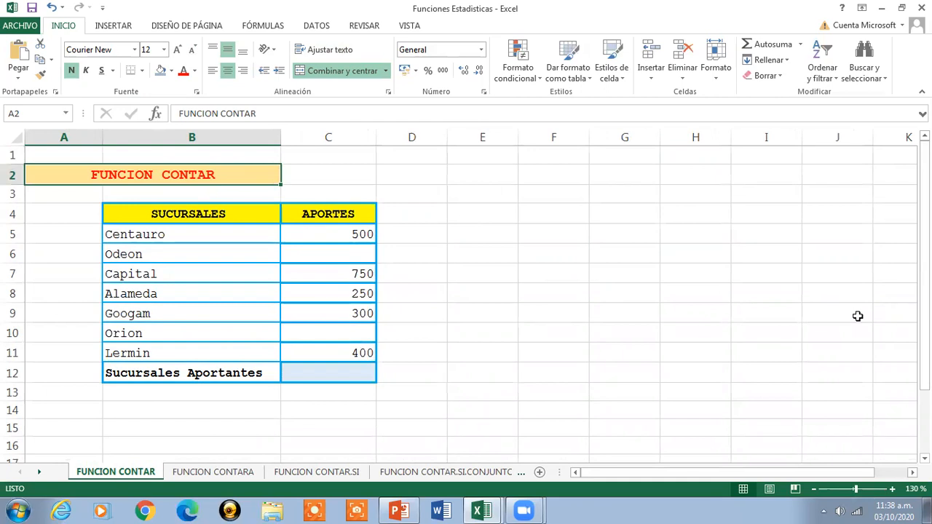
# - Examine the branch contributions table in B4:C12, including its SUCURSALES and APORTES columns
pyautogui.moveTo(188, 213); pyautogui.dragTo(339, 379)
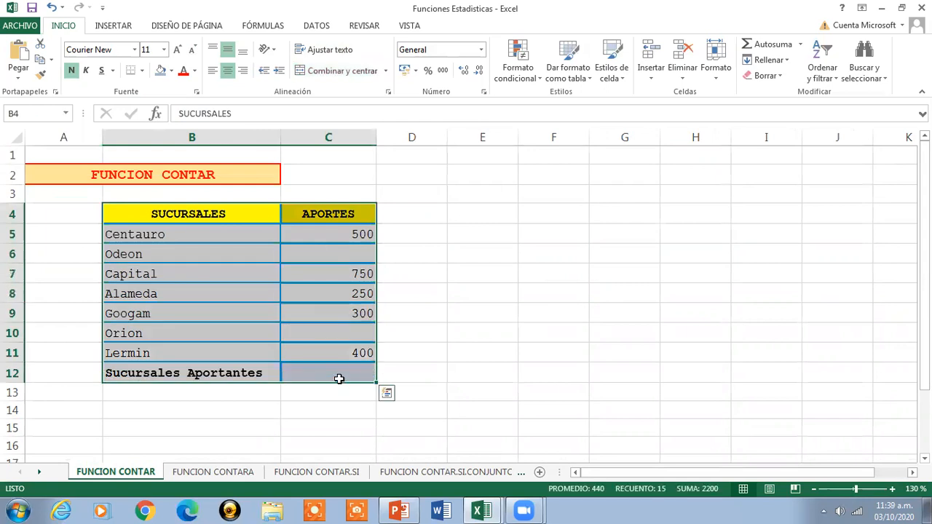
pyautogui.click(210, 216)
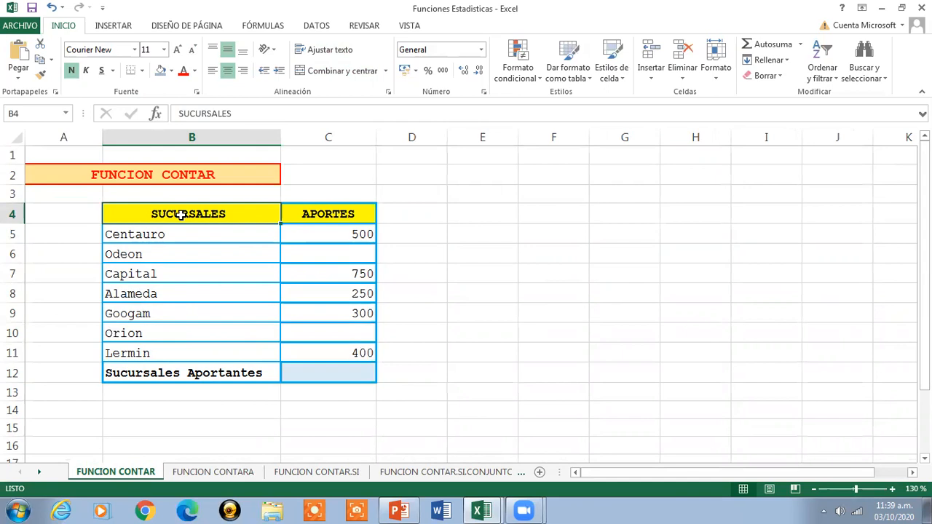
pyautogui.press('Right')
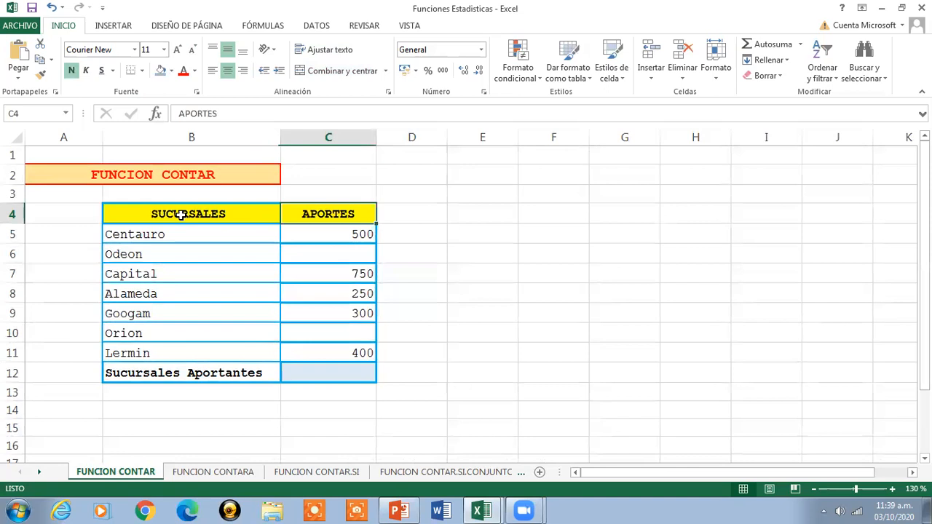
pyautogui.press('Down')
pyautogui.press('Down')
pyautogui.press('Down')
pyautogui.press('Down')
pyautogui.press('Down')
pyautogui.press('Down')
pyautogui.press('Down')
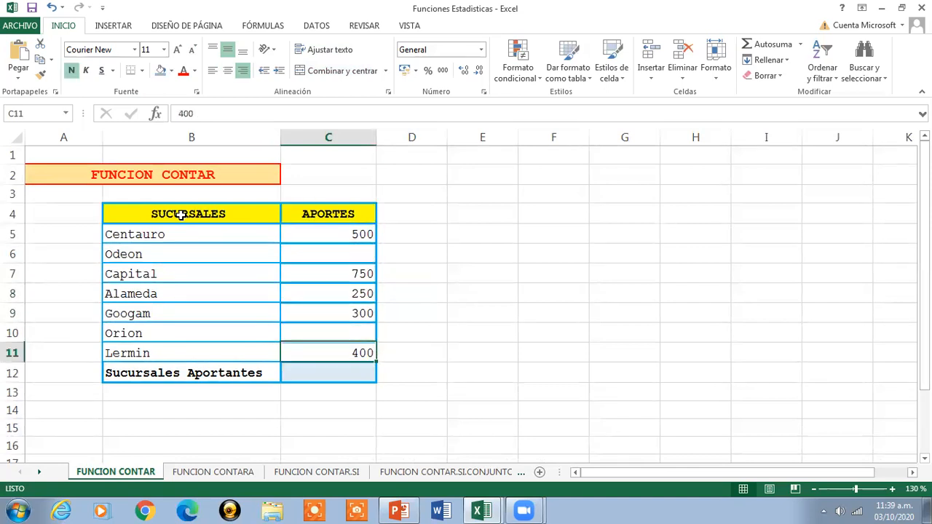
# - Count the contributing branches in C12 with =CONTAR(C5:C11) and check the entered formula
pyautogui.press('Down')
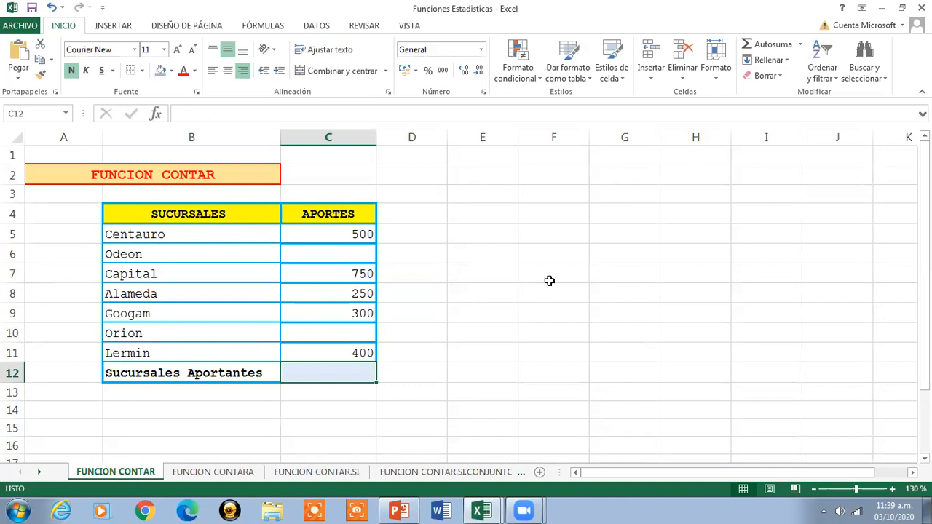
pyautogui.write('=')
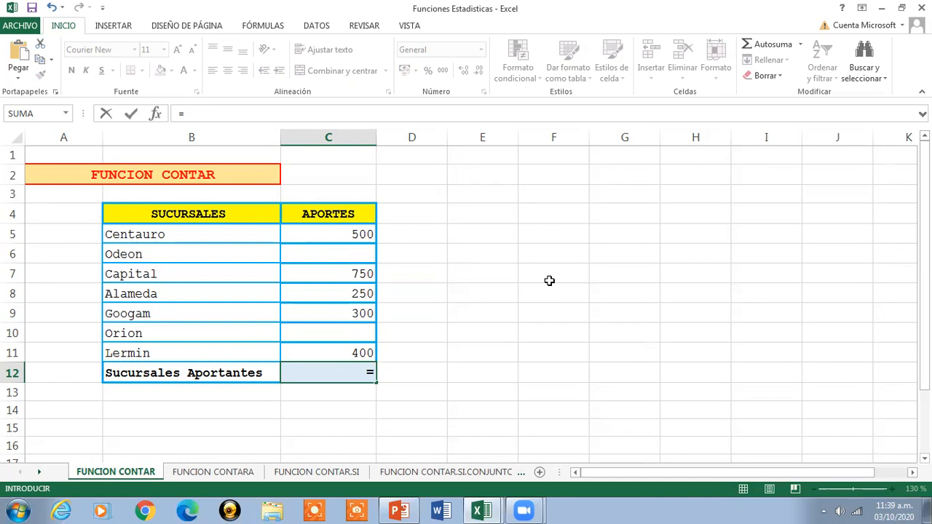
pyautogui.write('CONTAR')
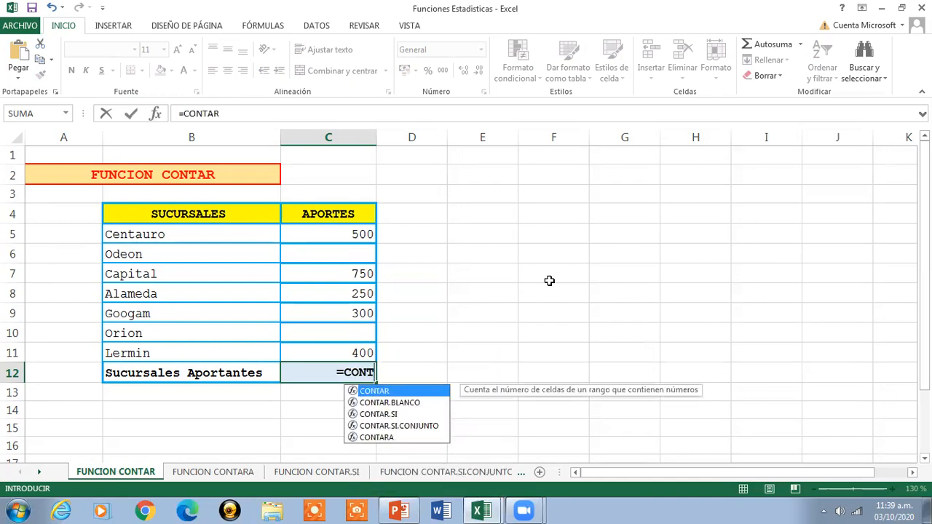
pyautogui.write('(')
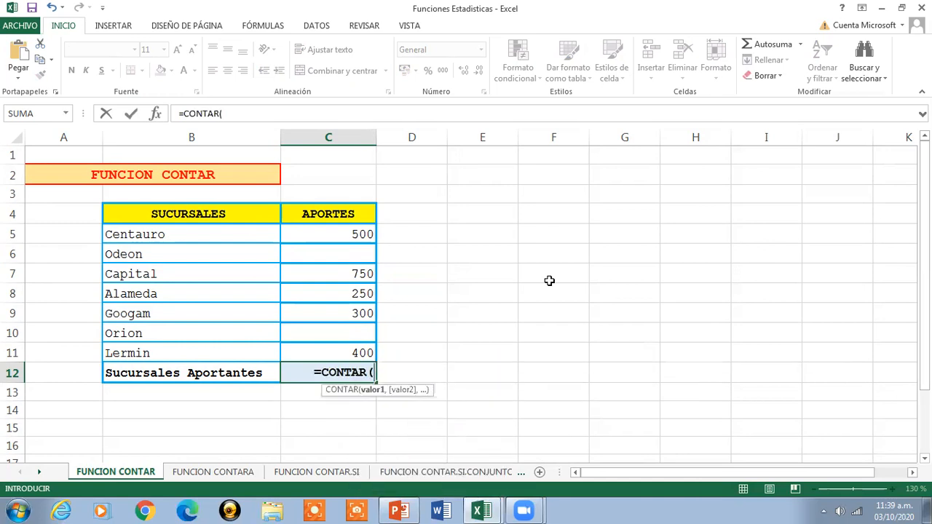
pyautogui.moveTo(345, 235); pyautogui.dragTo(361, 354)
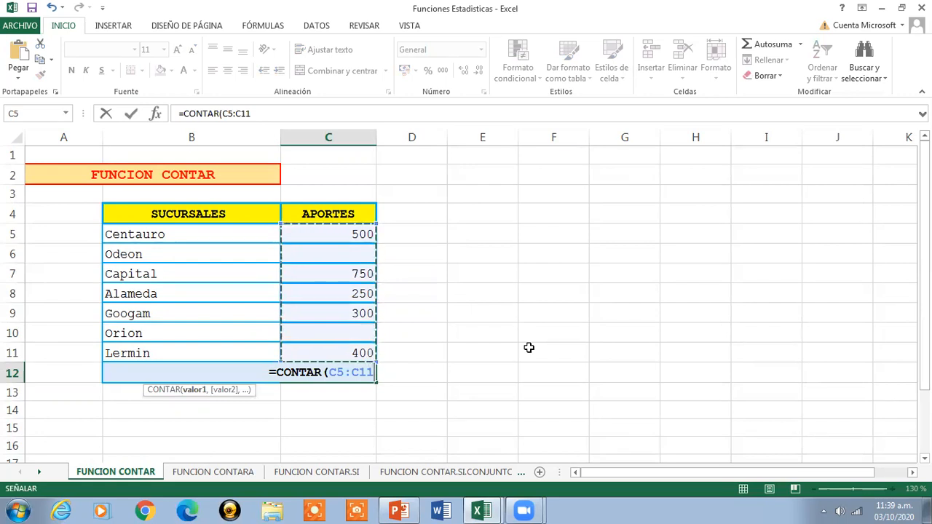
pyautogui.write(')')
pyautogui.press('Return')
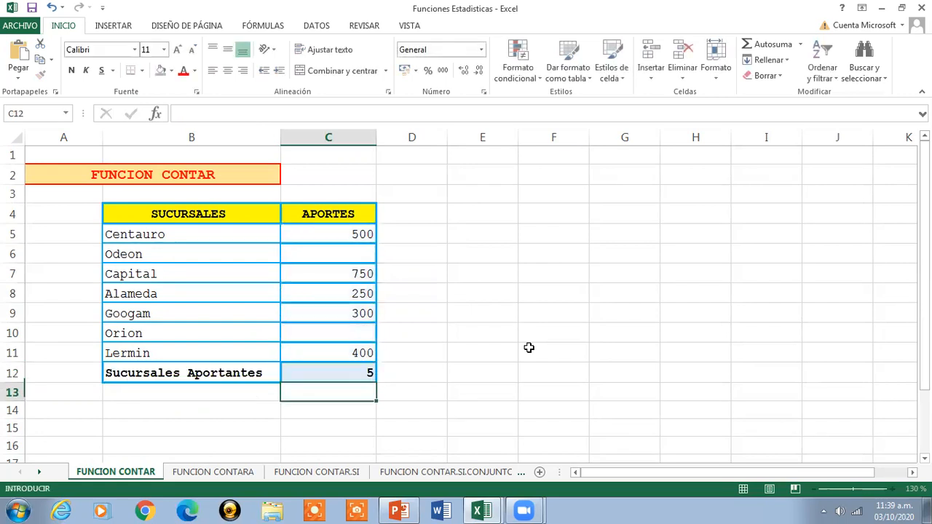
pyautogui.click(336, 374)
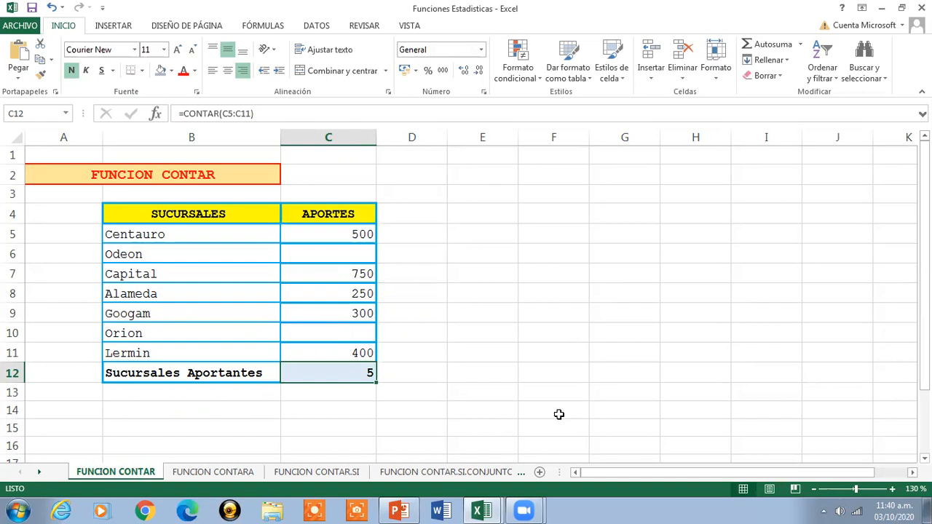
pyautogui.click(154, 169)
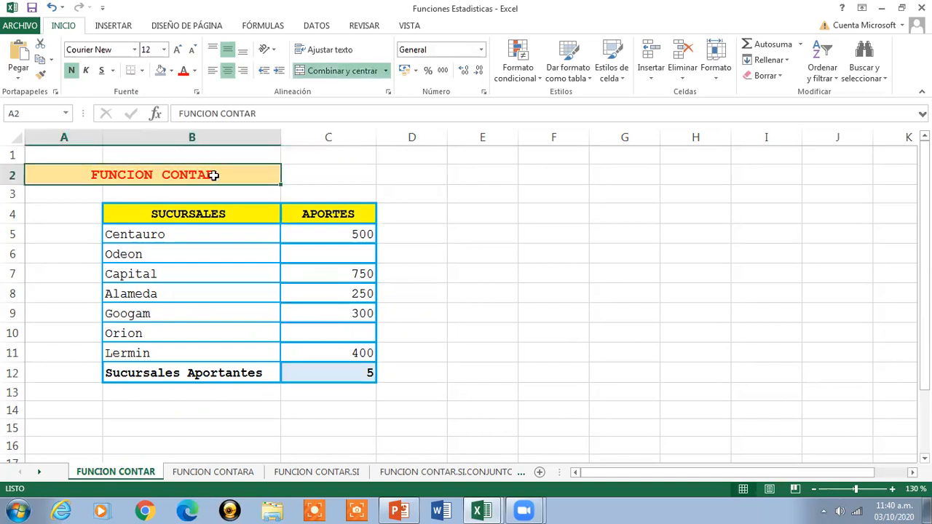
# - Open the FUNCION CONTARA sheet and enlarge its view to 130 %
pyautogui.click(213, 472)
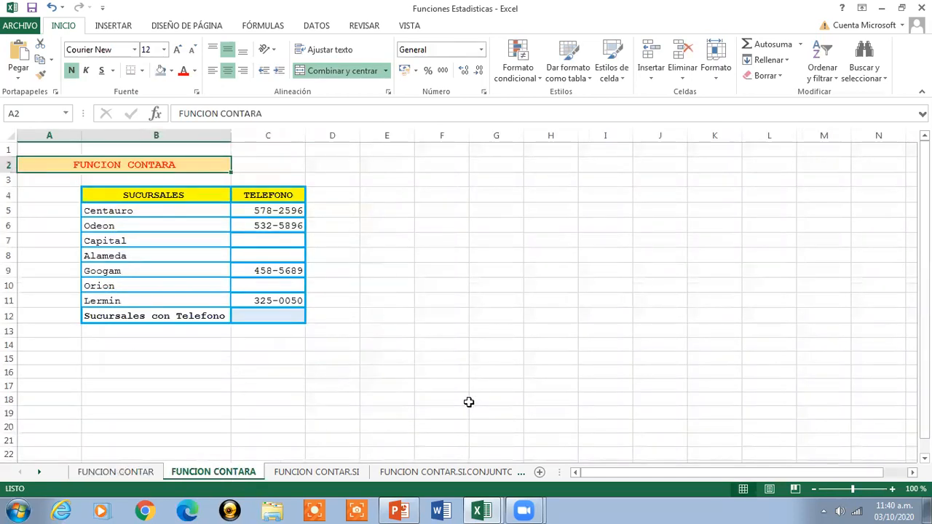
pyautogui.click(893, 490)
pyautogui.click(892, 489)
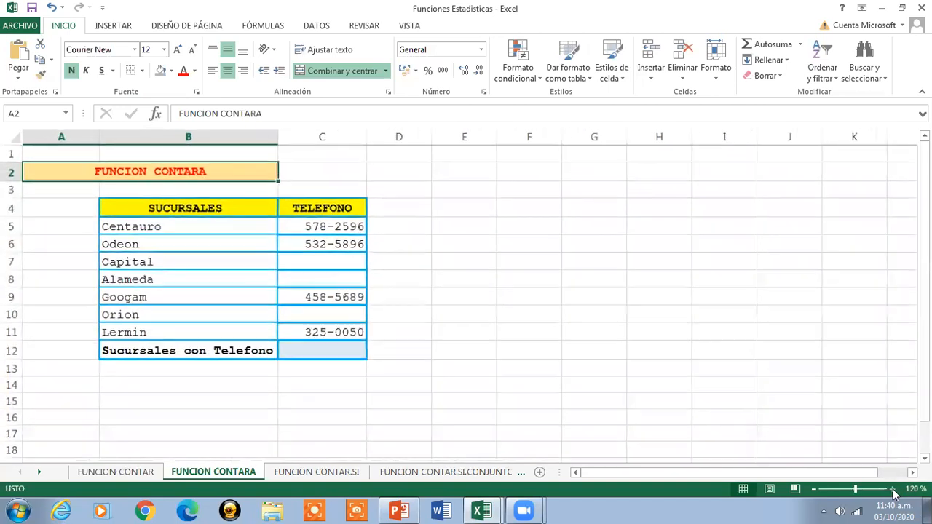
pyautogui.click(893, 490)
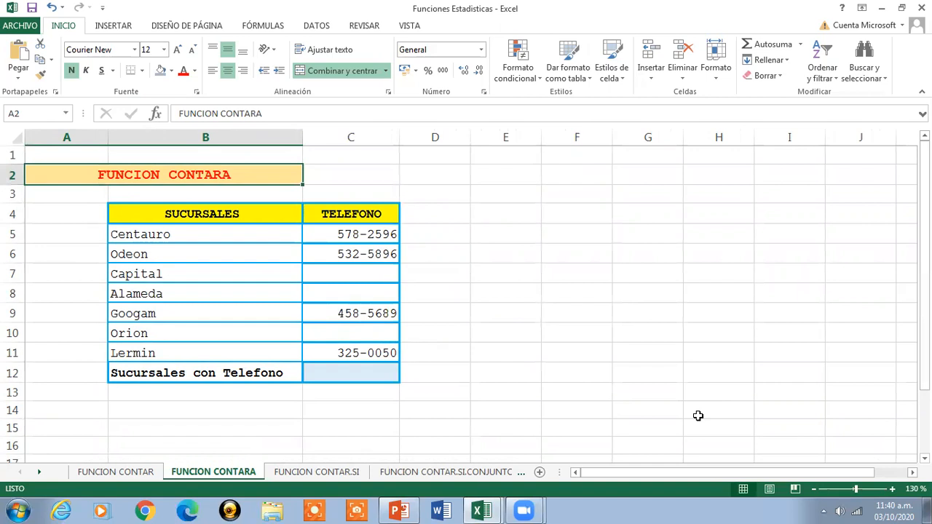
# - Examine the branch telephone table by selecting its headers and data in B4:C11
pyautogui.click(156, 209)
pyautogui.moveTo(206, 211); pyautogui.dragTo(351, 383)
pyautogui.moveTo(162, 211); pyautogui.dragTo(351, 353)
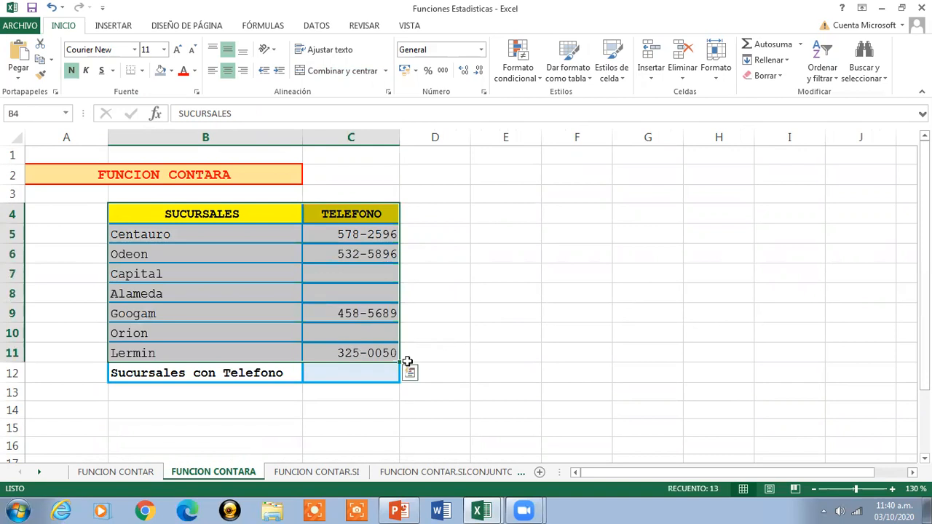
# - Count the branches with a telephone in C12 with =CONTARA(C5:C11) and check the entered formula
pyautogui.click(344, 381)
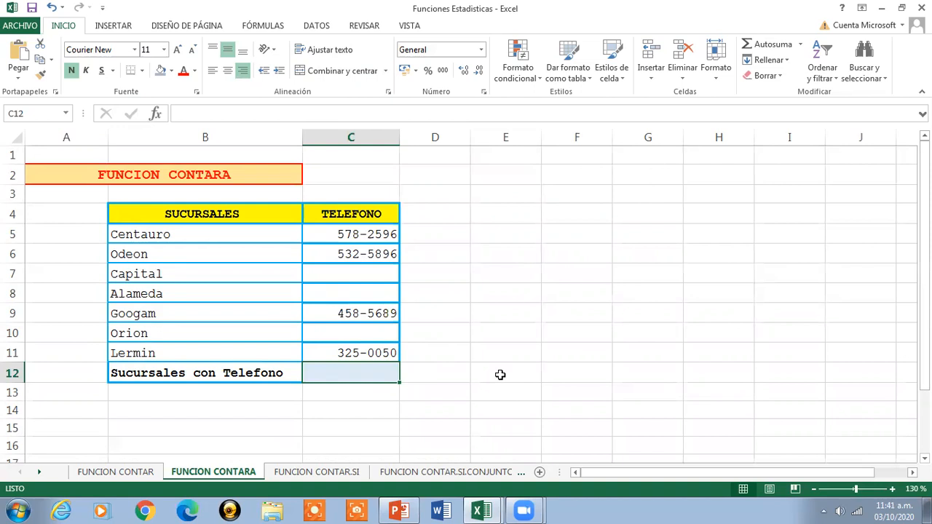
pyautogui.write('=')
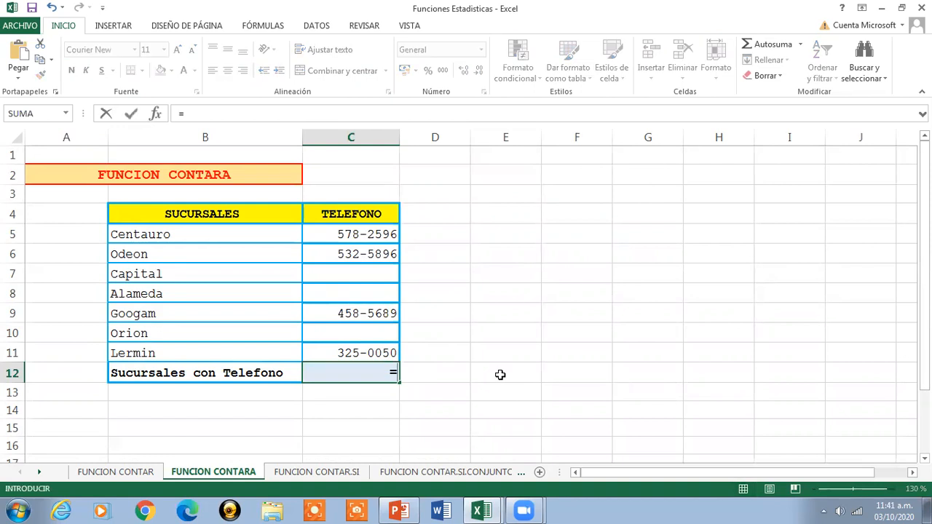
pyautogui.write('CONTARA(')
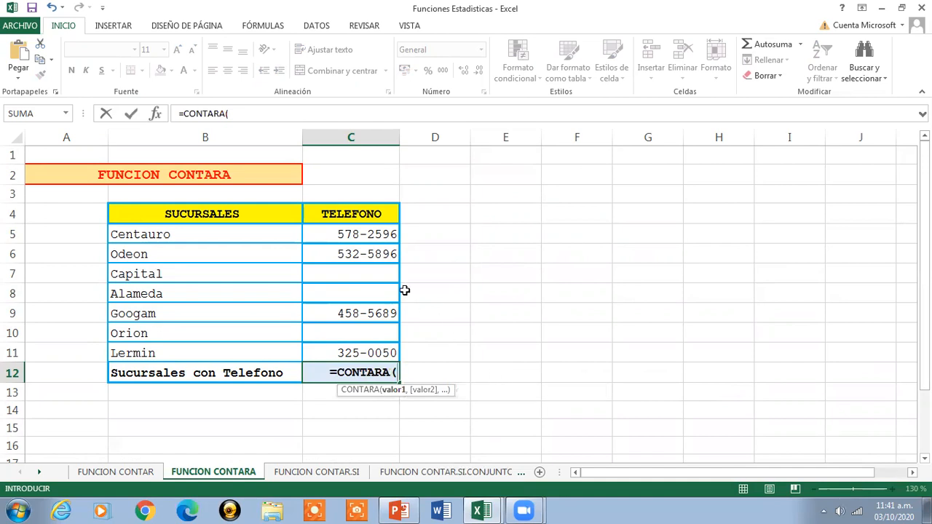
pyautogui.moveTo(370, 234); pyautogui.dragTo(371, 354)
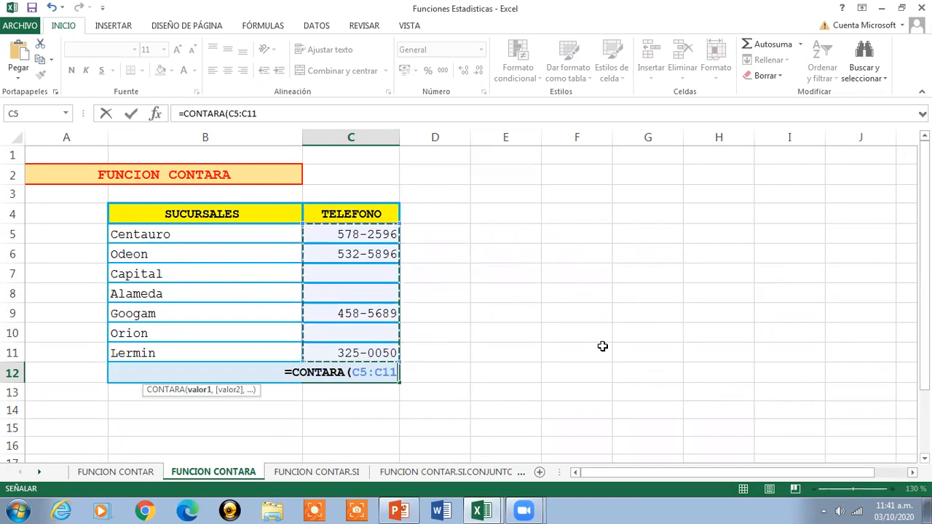
pyautogui.write(')')
pyautogui.press('Return')
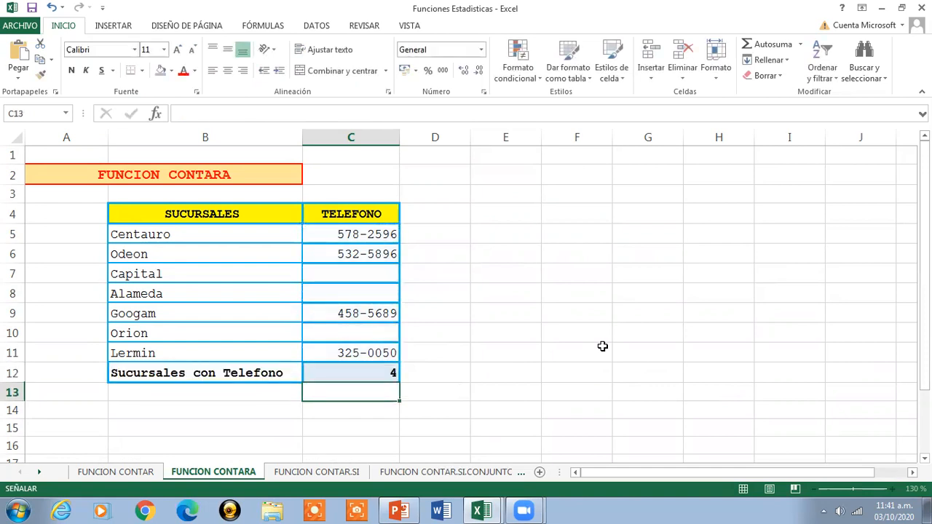
pyautogui.click(340, 373)
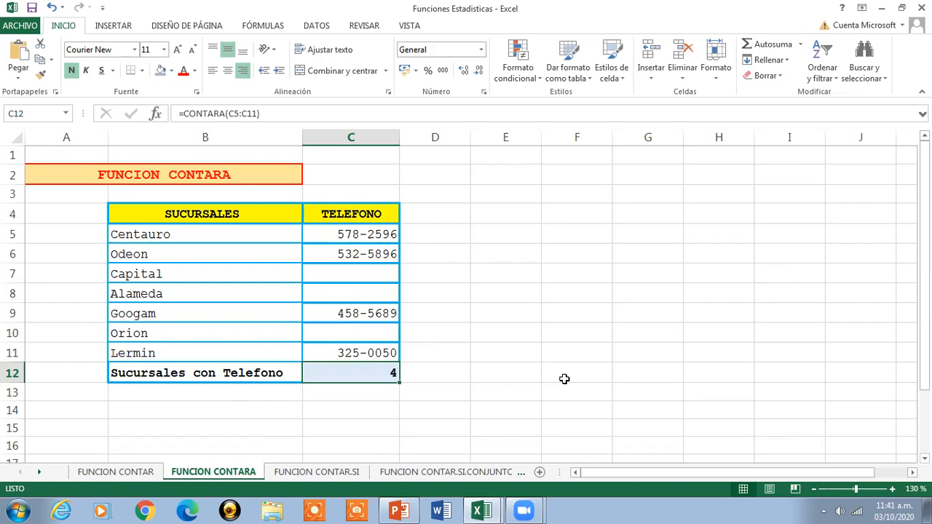
# - Enter a seven-digit test telephone number without a hyphen for the Alameda branch in C8
pyautogui.click(362, 293)
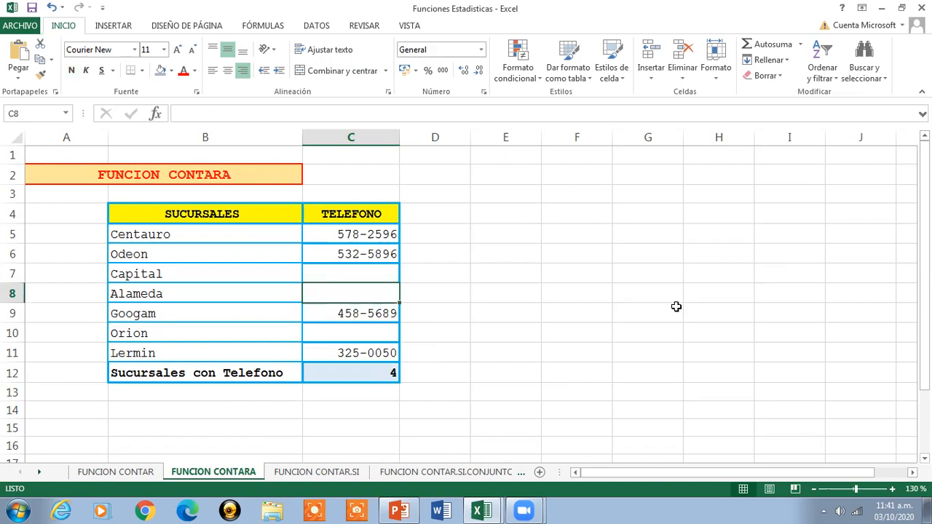
pyautogui.write('567')
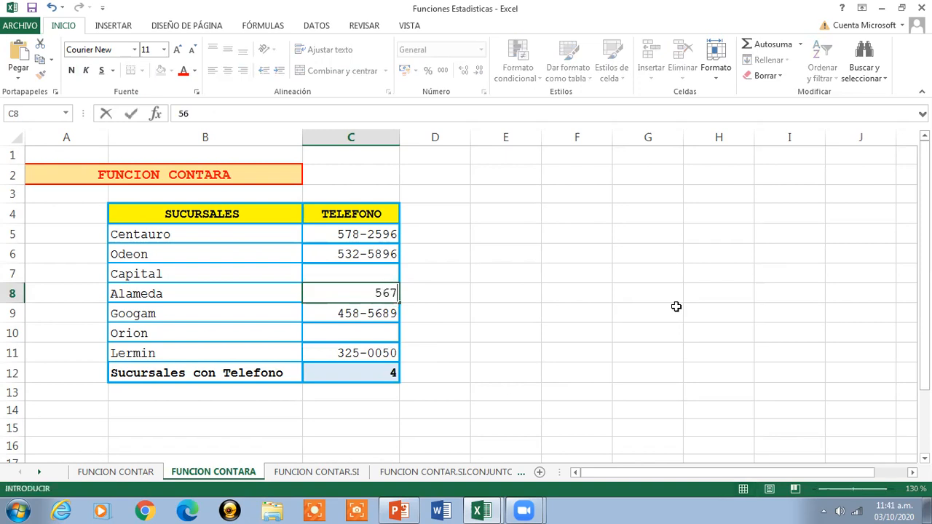
pyautogui.write('1234')
pyautogui.press('Return')
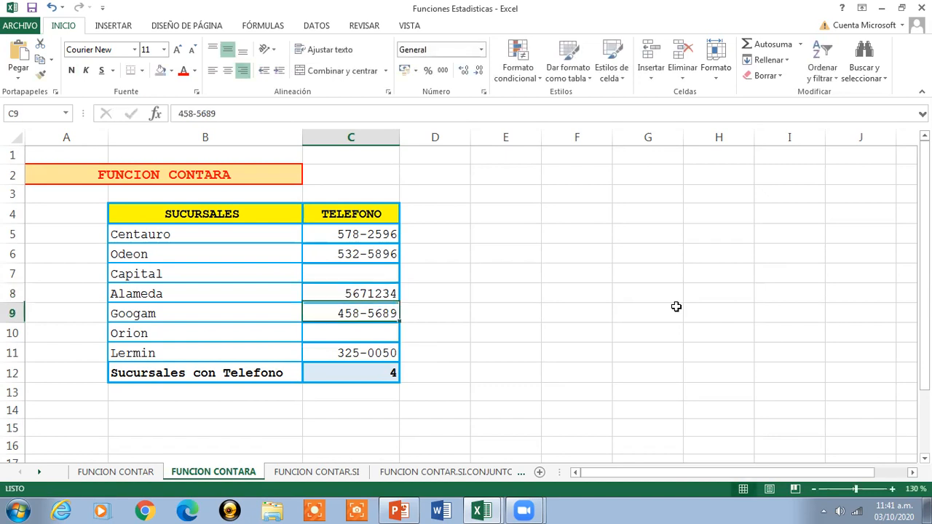
# - Compare the telephone entries around C8 and review the CONTARA count and formula in C12
pyautogui.press('Up')
pyautogui.press('Up')
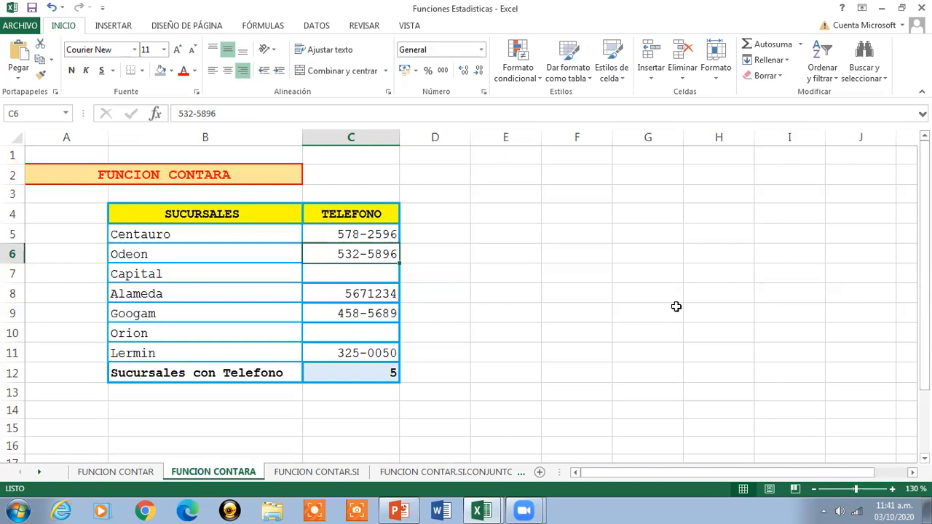
pyautogui.press('Down')
pyautogui.press('Down')
pyautogui.press('Down')
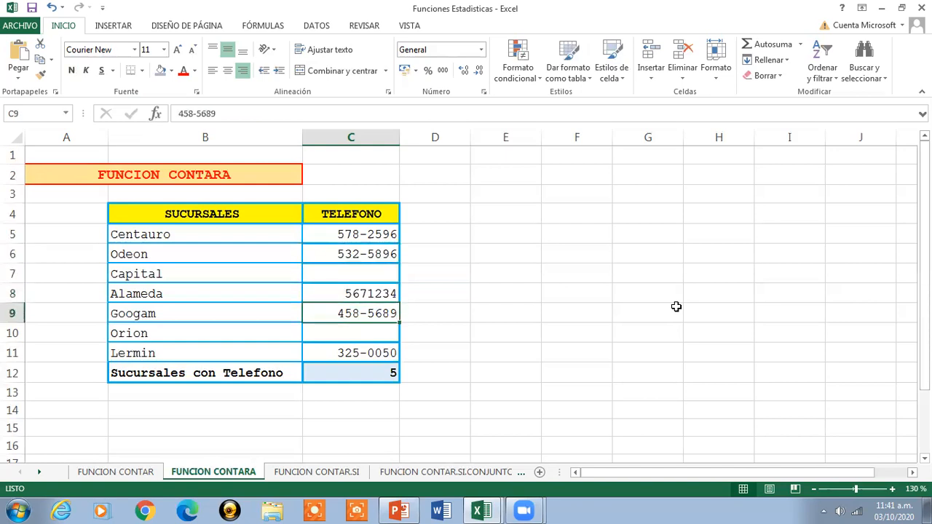
pyautogui.press('Up')
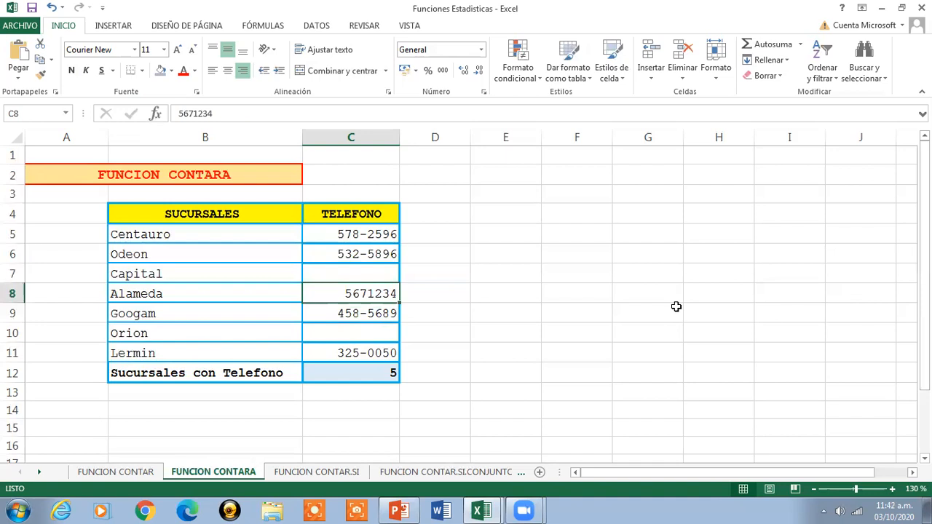
pyautogui.press('Down')
pyautogui.press('Down')
pyautogui.press('Down')
pyautogui.press('Down')
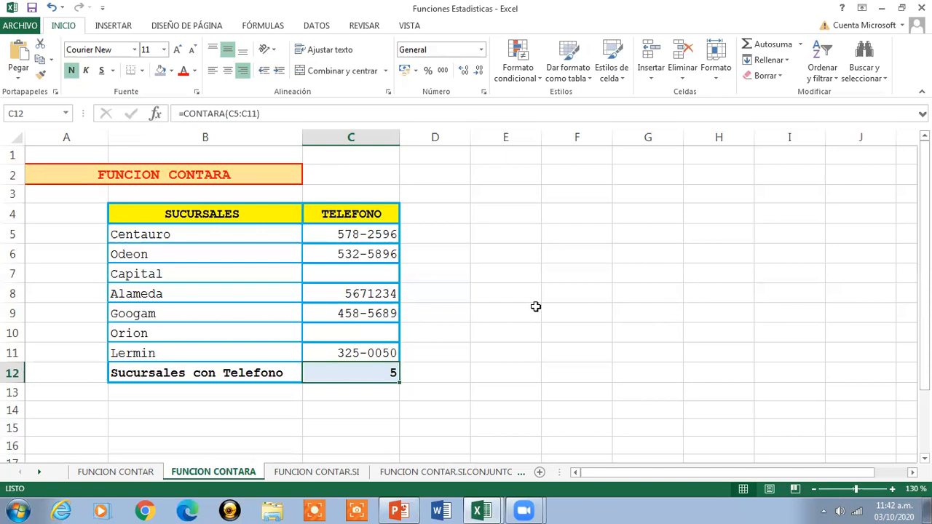
# - Clear Alameda's test telephone number from C8 and return to the sheet title in A2
pyautogui.click(367, 297)
pyautogui.press('Delete')
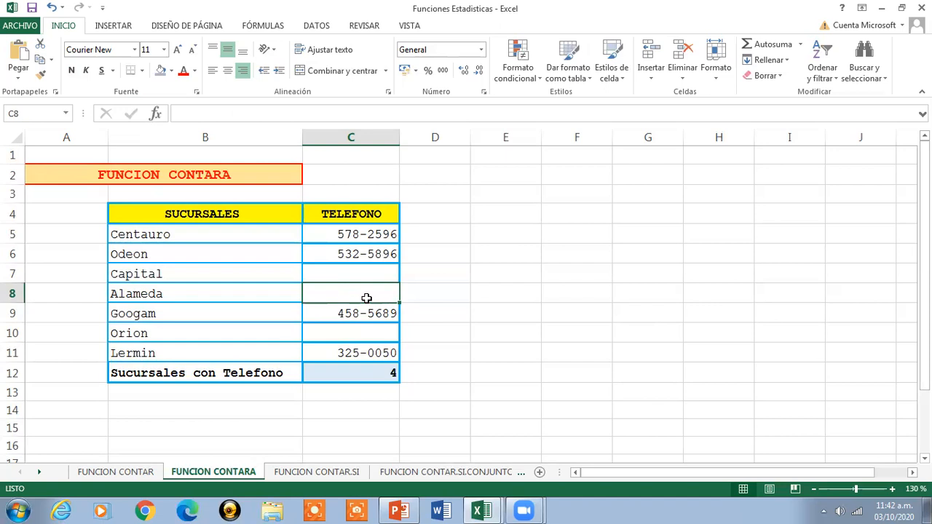
pyautogui.click(179, 174)
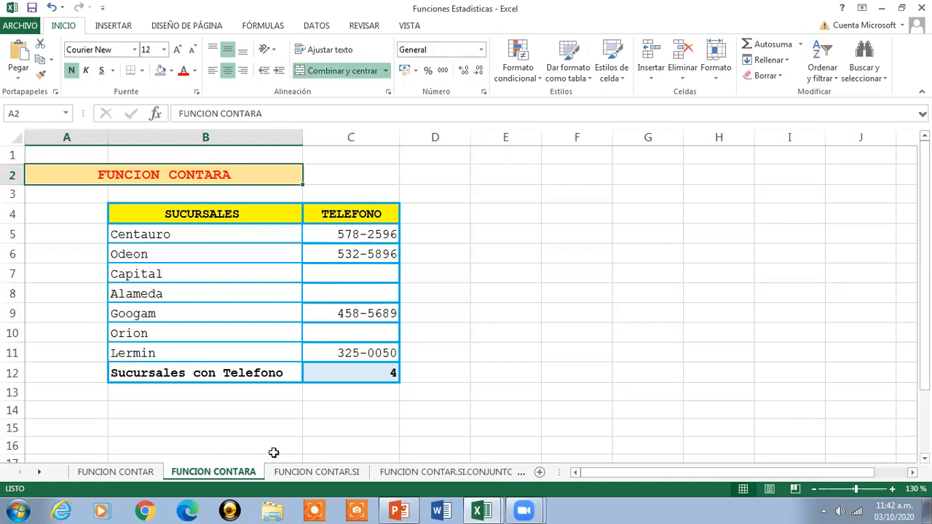
# - Open the FUNCION CONTAR.SI sheet and enlarge its view to 120 %
pyautogui.click(329, 473)
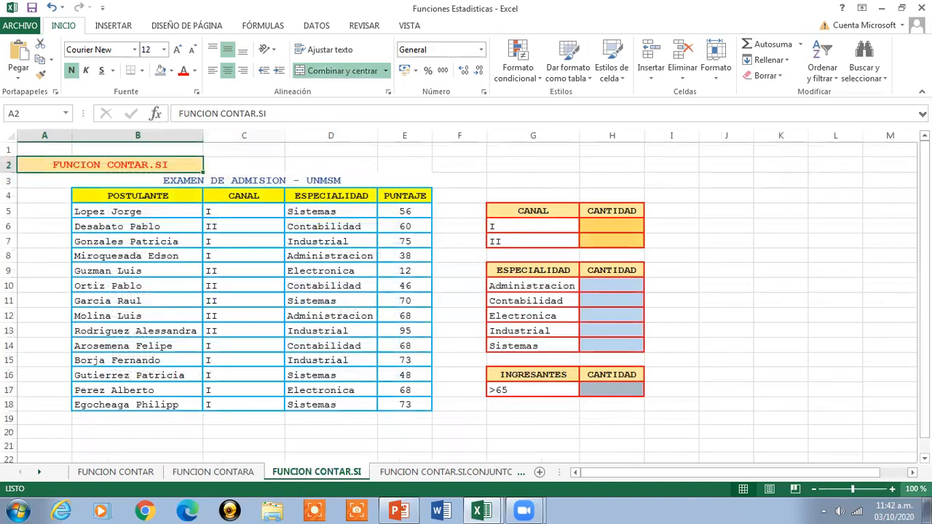
pyautogui.click(894, 489)
pyautogui.click(893, 489)
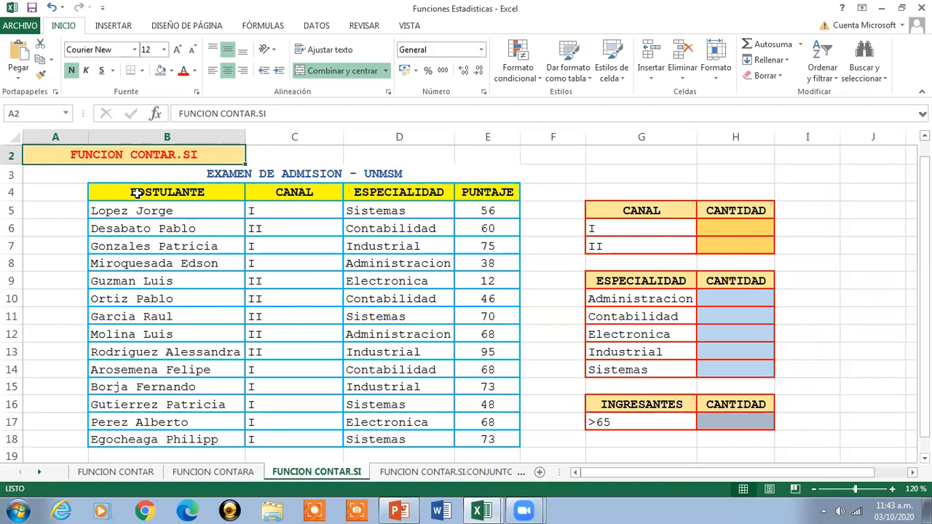
# - Examine the admission exam table in B4:E18, its column headers and records, and the CANAL summary table's header in G5
pyautogui.moveTo(137, 192); pyautogui.dragTo(487, 439)
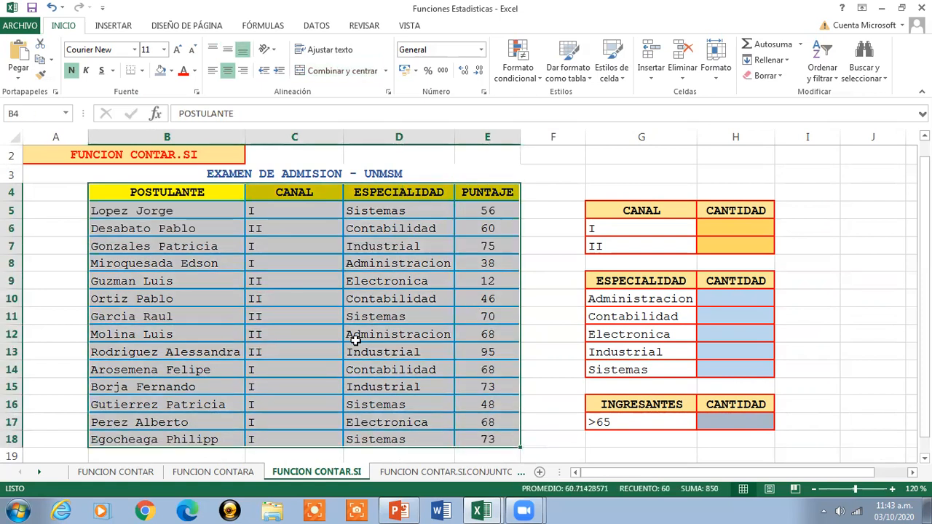
pyautogui.click(158, 193)
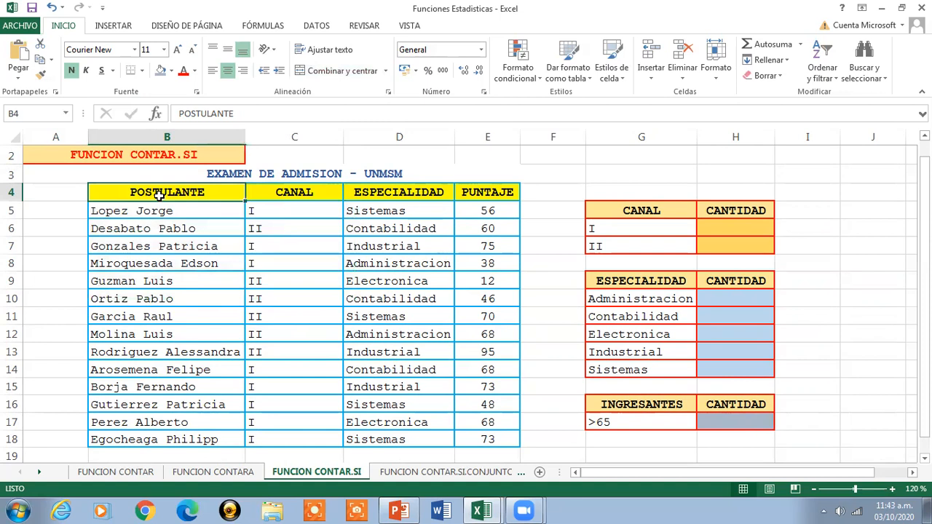
pyautogui.press('Right')
pyautogui.press('Right')
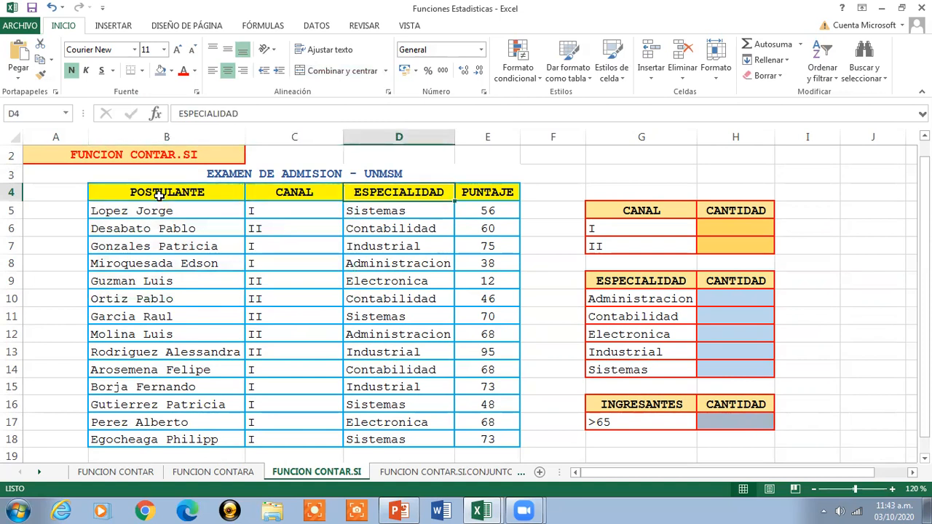
pyautogui.press('Right')
pyautogui.click(158, 195)
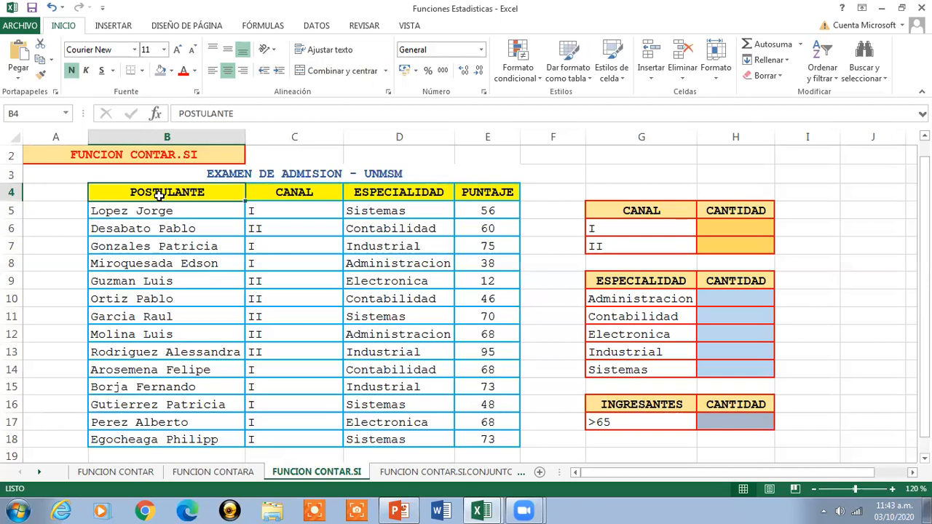
pyautogui.moveTo(116, 213); pyautogui.dragTo(480, 439)
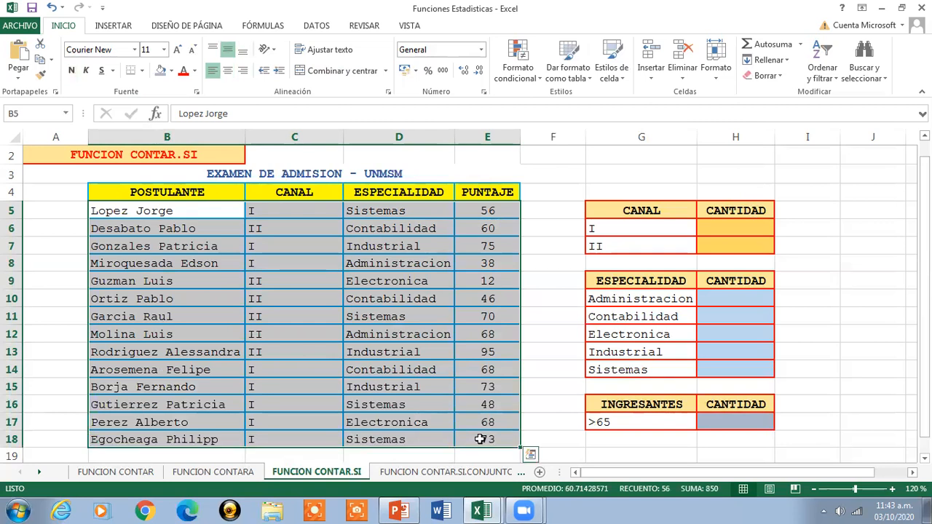
pyautogui.click(596, 212)
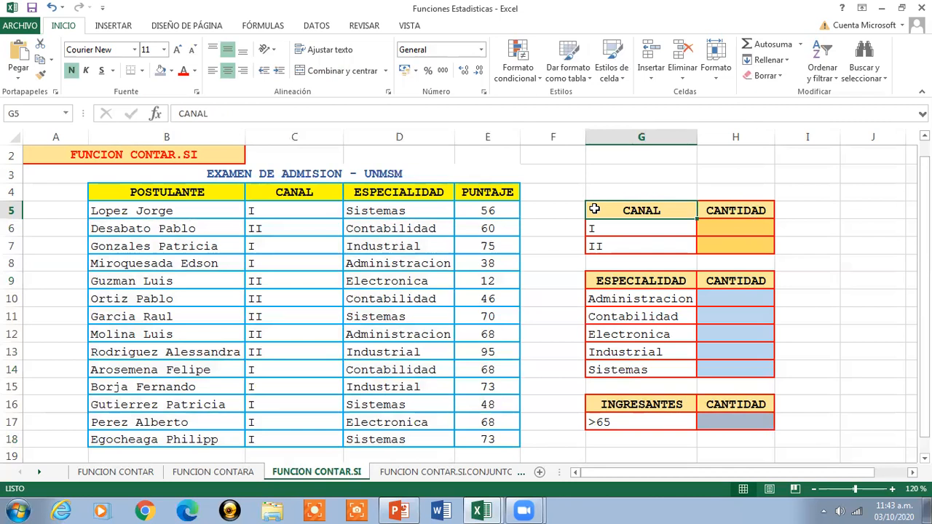
# - Count the applicants of channel I in H6 with =CONTAR.SI(C5:C18,"I") and check the entered formula
pyautogui.click(716, 225)
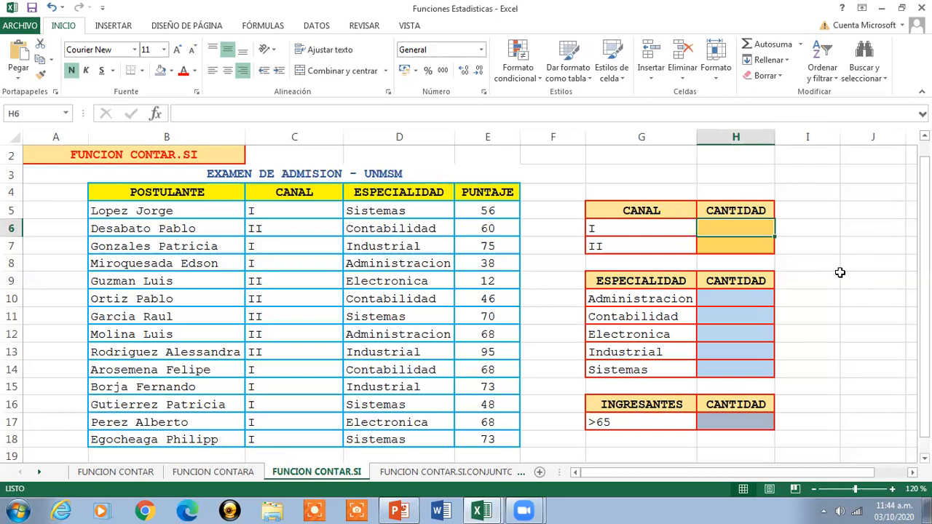
pyautogui.write('=')
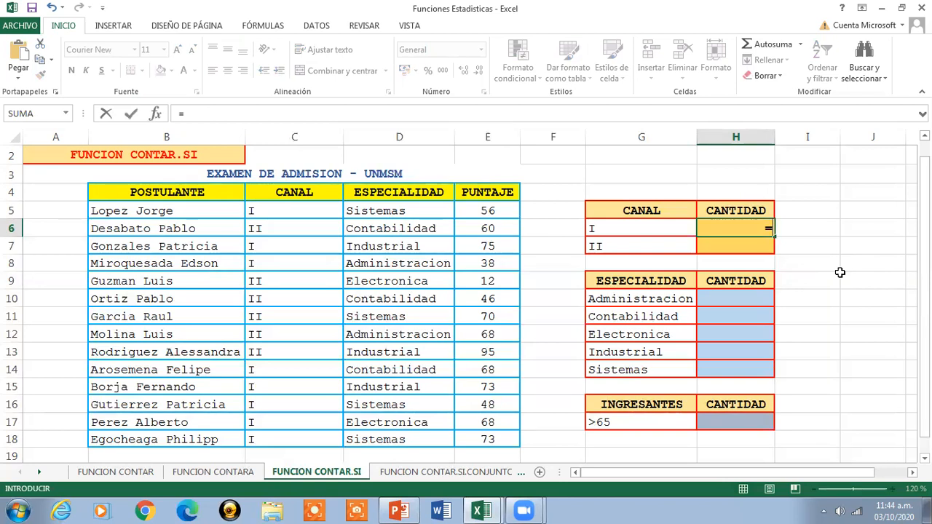
pyautogui.write('CONTAR')
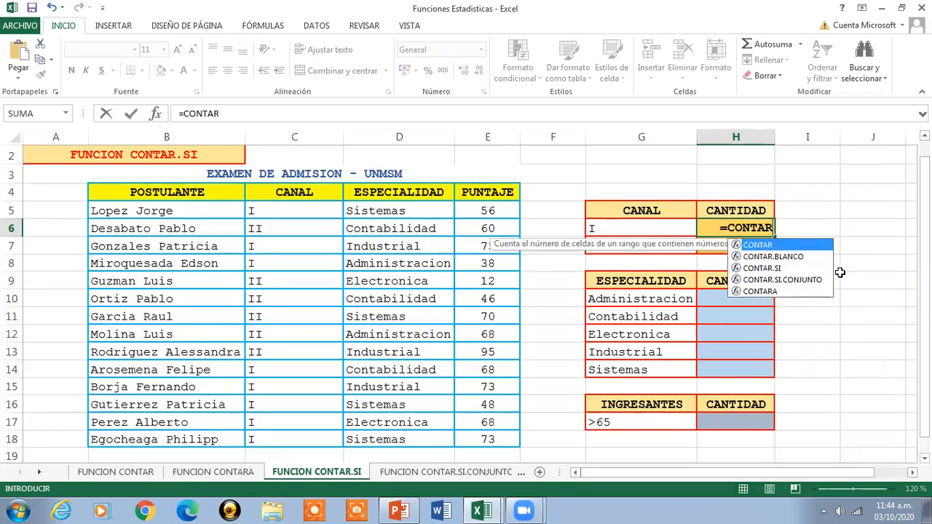
pyautogui.write('.SI')
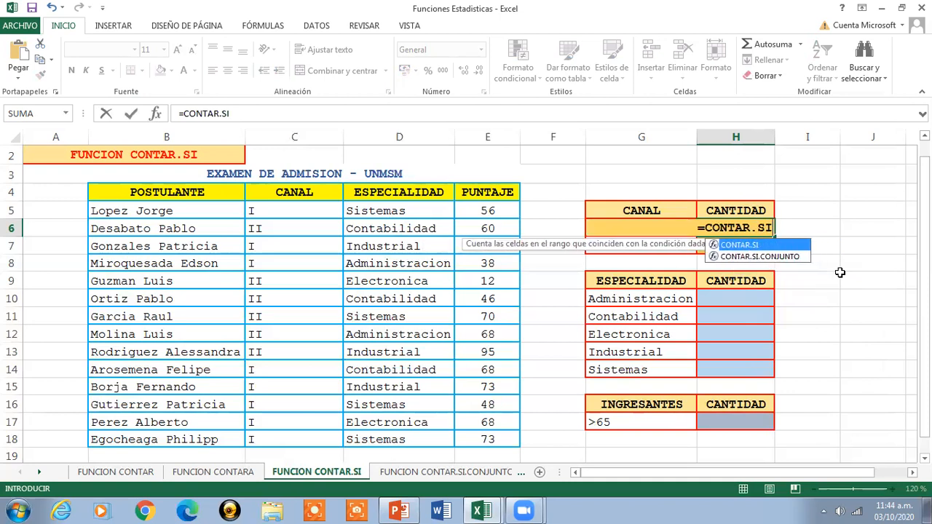
pyautogui.write('(')
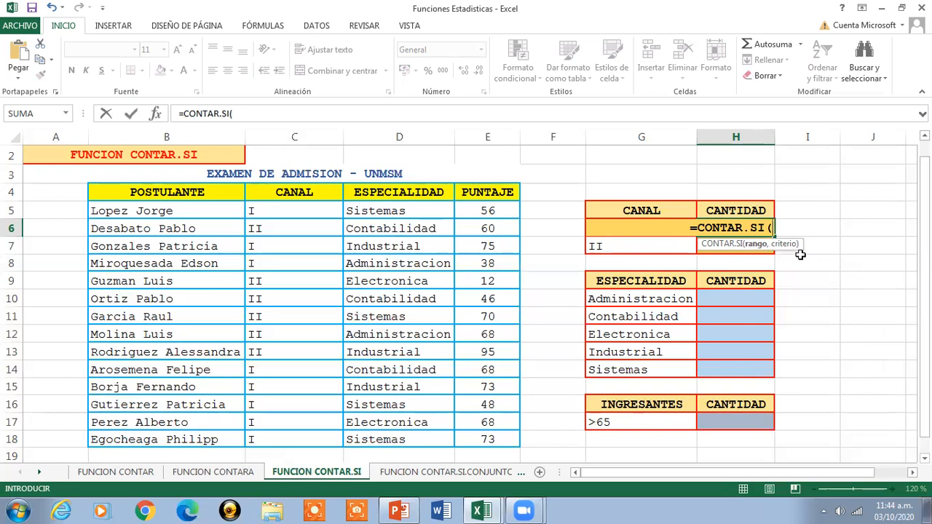
pyautogui.click(263, 209)
pyautogui.moveTo(265, 242); pyautogui.dragTo(287, 443)
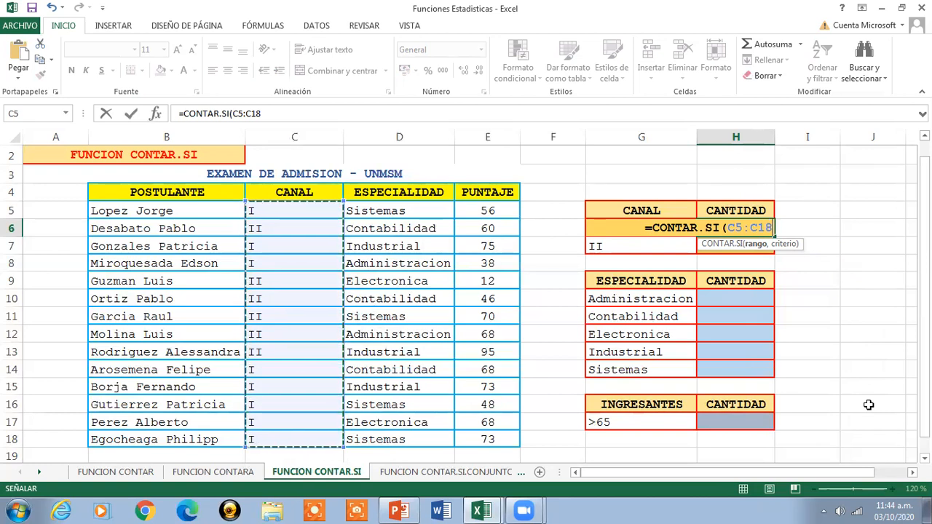
pyautogui.write(',')
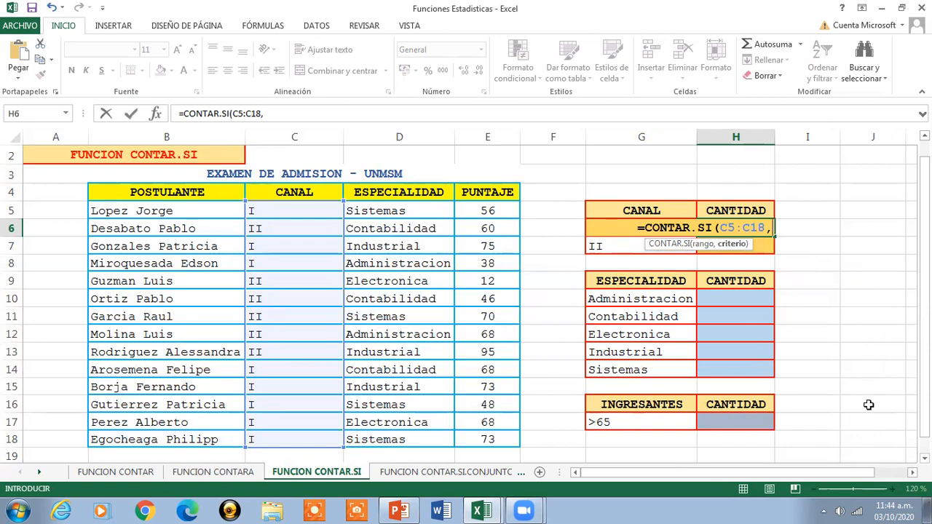
pyautogui.write('"')
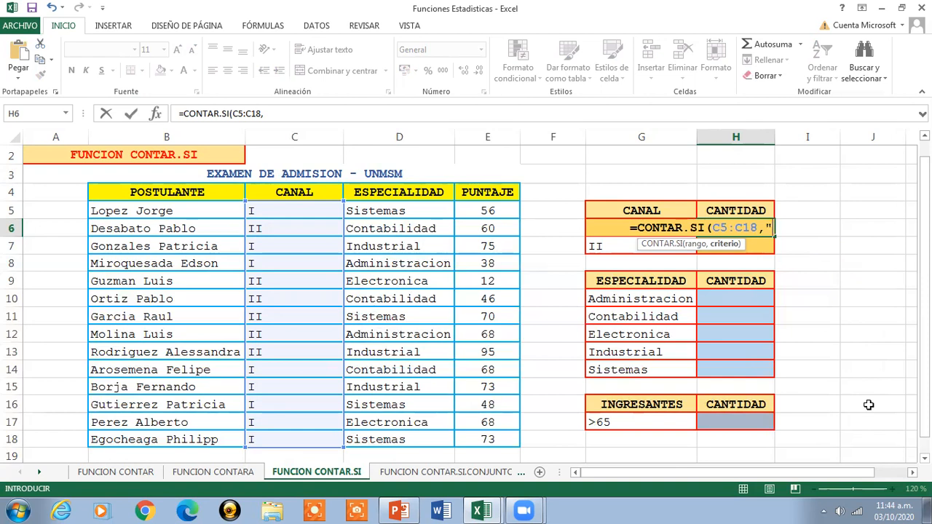
pyautogui.write('I"')
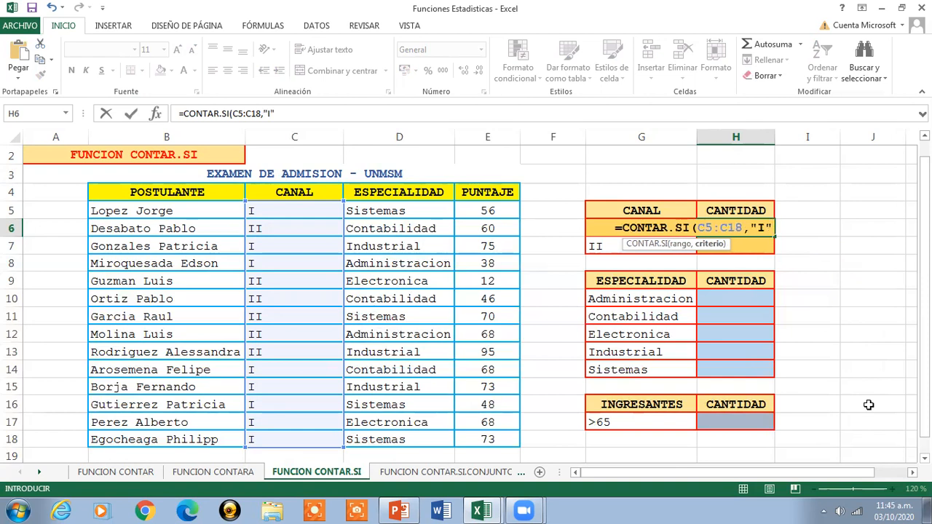
pyautogui.write(')')
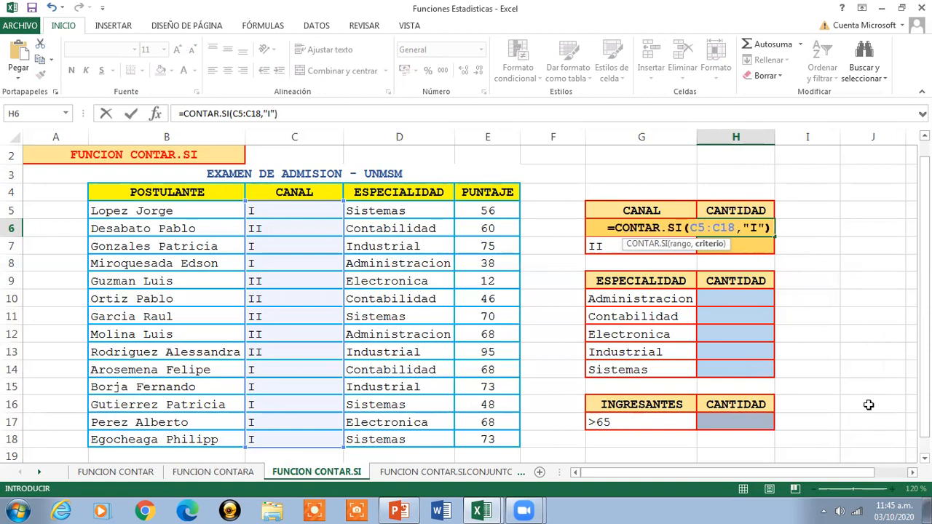
pyautogui.press('Return')
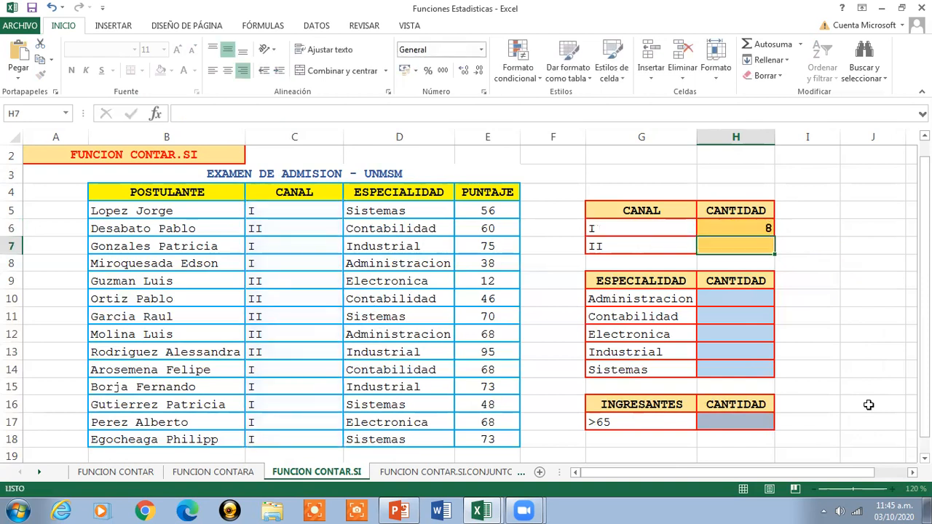
pyautogui.click(735, 228)
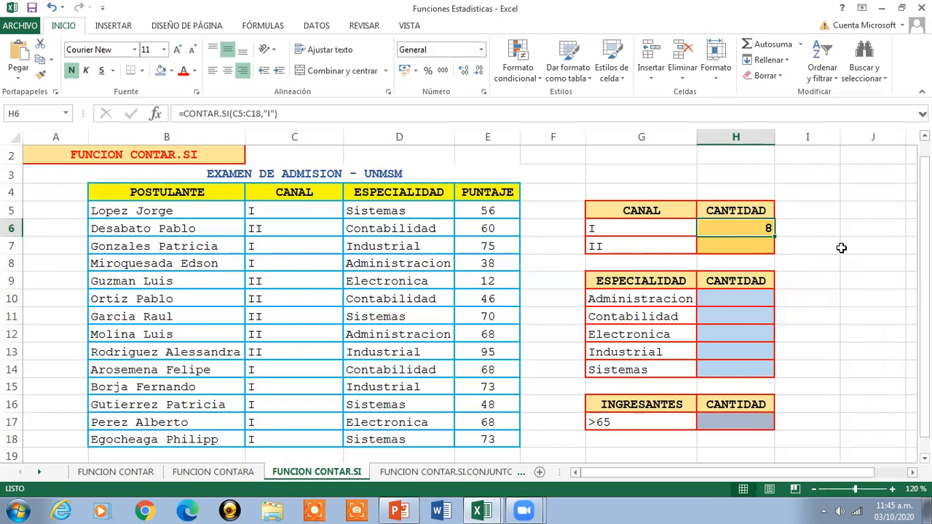
# - Count the applicants of channel II in H7 with =CONTAR.SI(C5:C18,"II") and check the entered formula
pyautogui.press('Down')
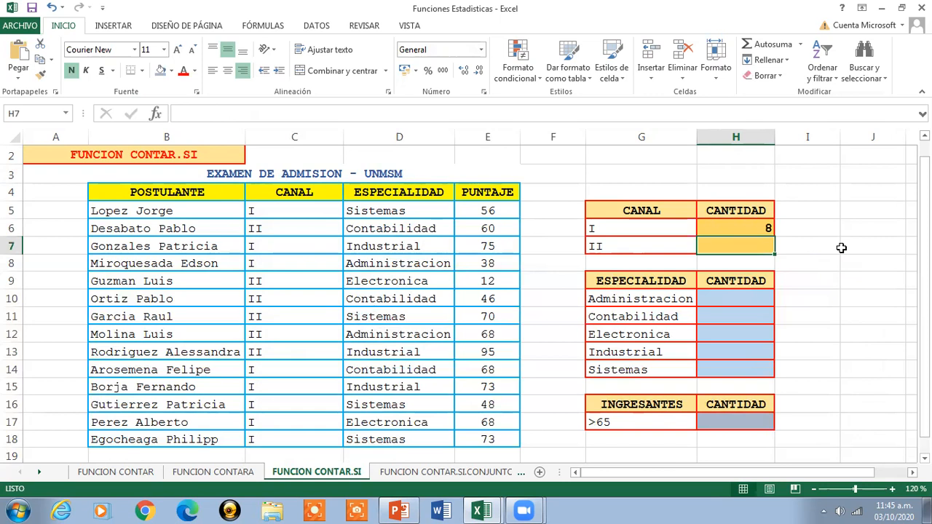
pyautogui.write('=')
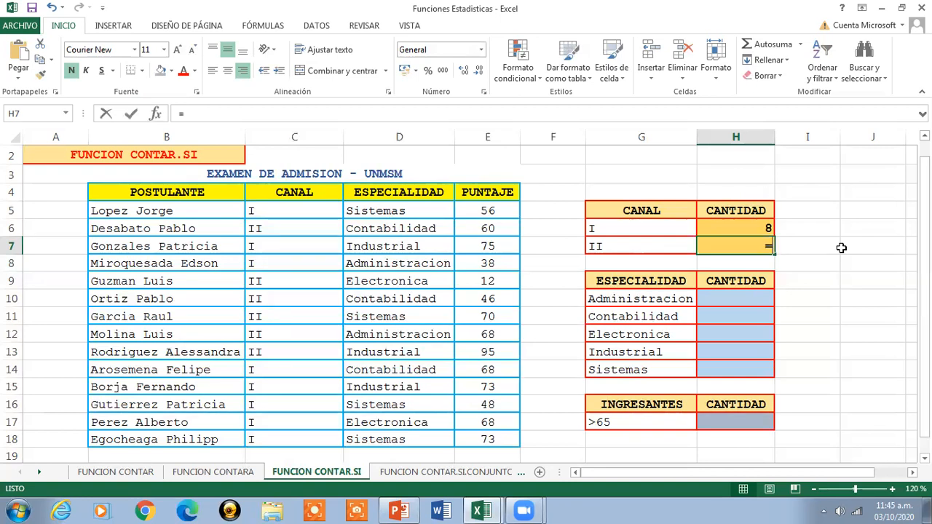
pyautogui.write('CONTAR')
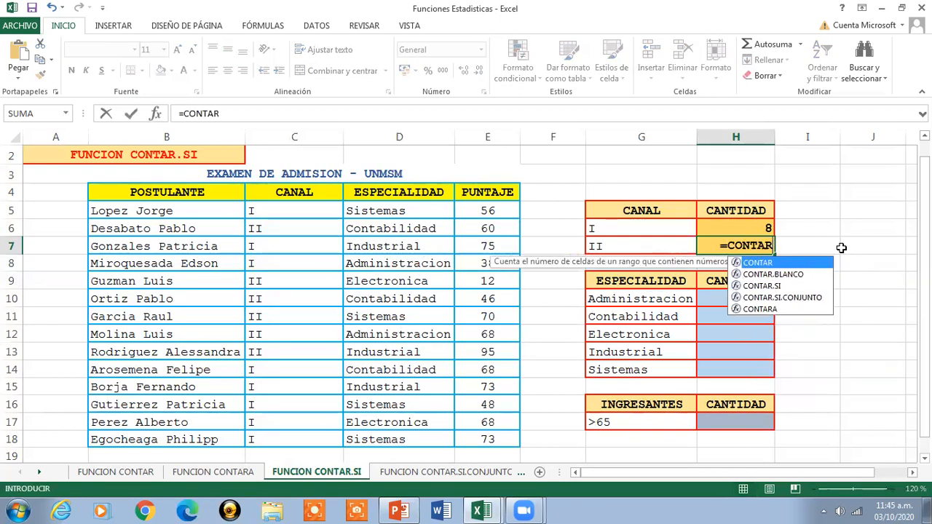
pyautogui.write('.SI(')
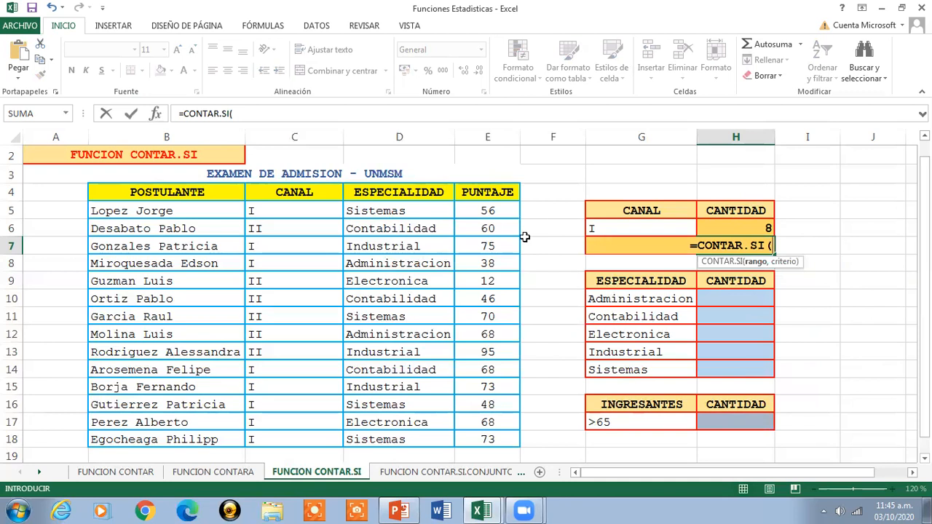
pyautogui.click(305, 209)
pyautogui.moveTo(303, 223); pyautogui.dragTo(301, 434)
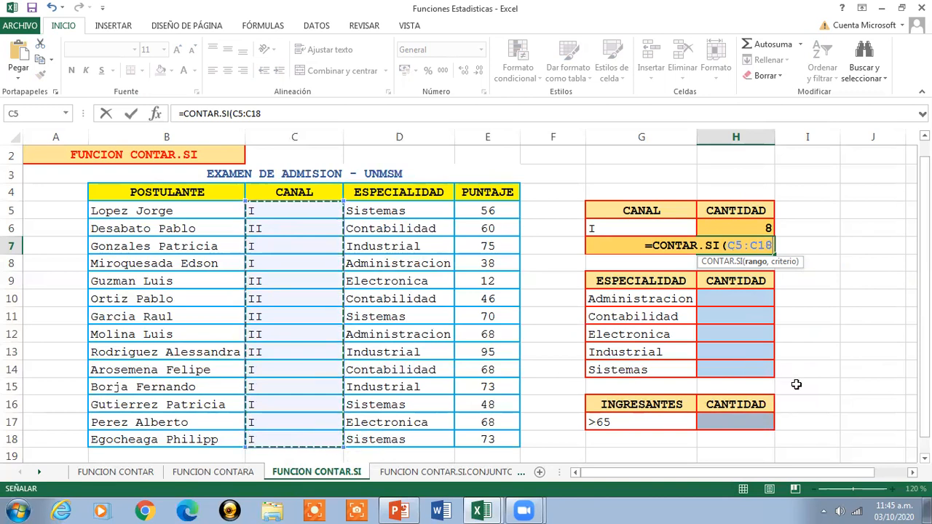
pyautogui.write(',')
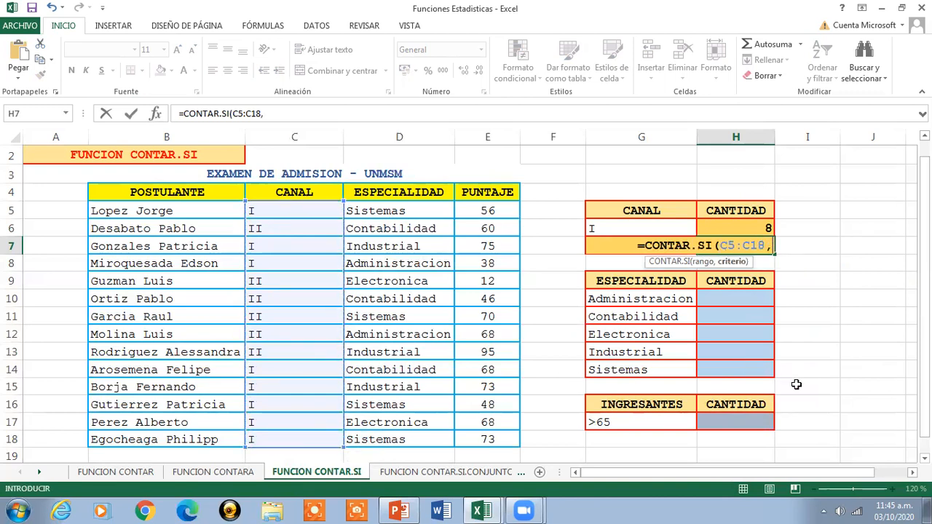
pyautogui.write('"')
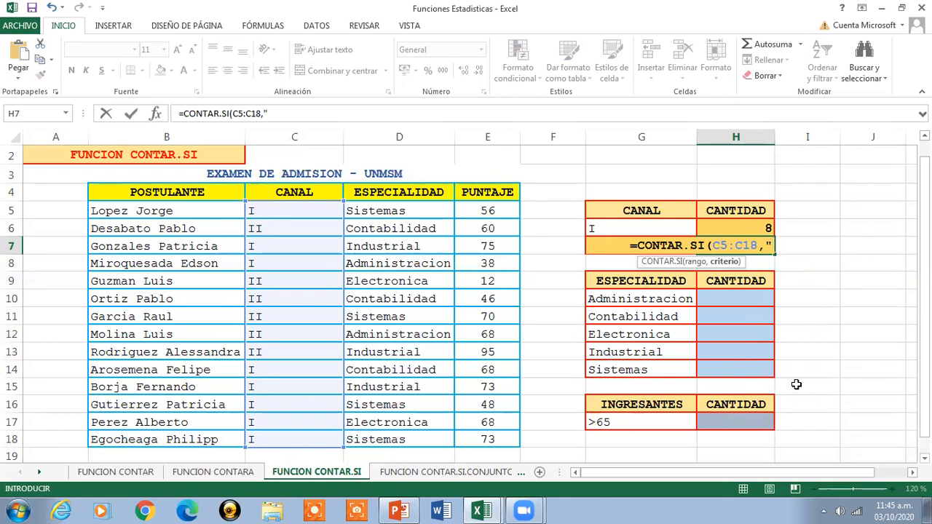
pyautogui.write('II"')
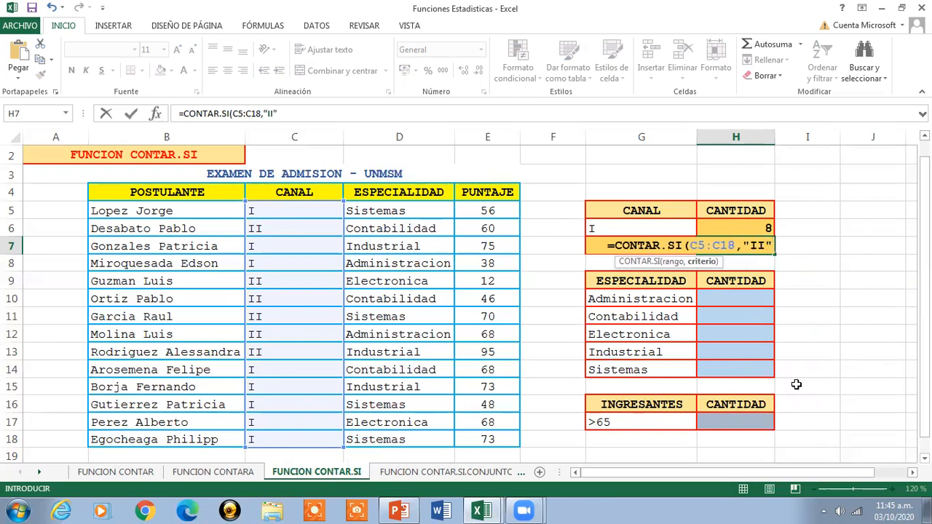
pyautogui.write(')')
pyautogui.press('Return')
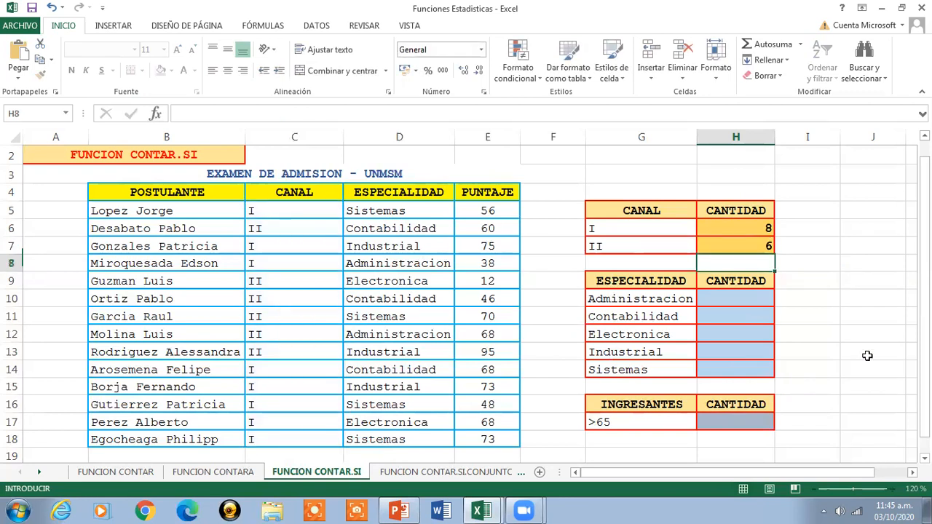
pyautogui.click(745, 243)
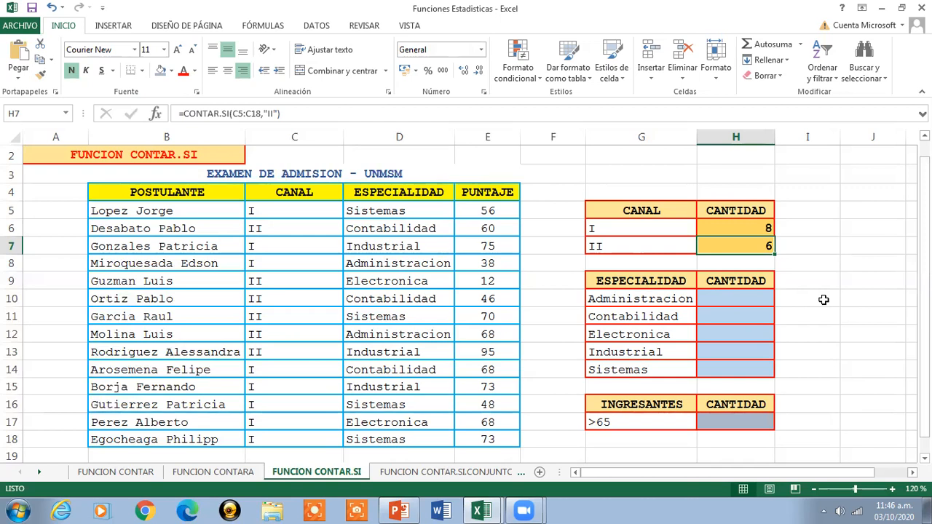
# - Count the Administracion applicants in H10 with =CONTAR.SI(D5:D18,G10) and check the ranges the formula references
pyautogui.click(741, 299)
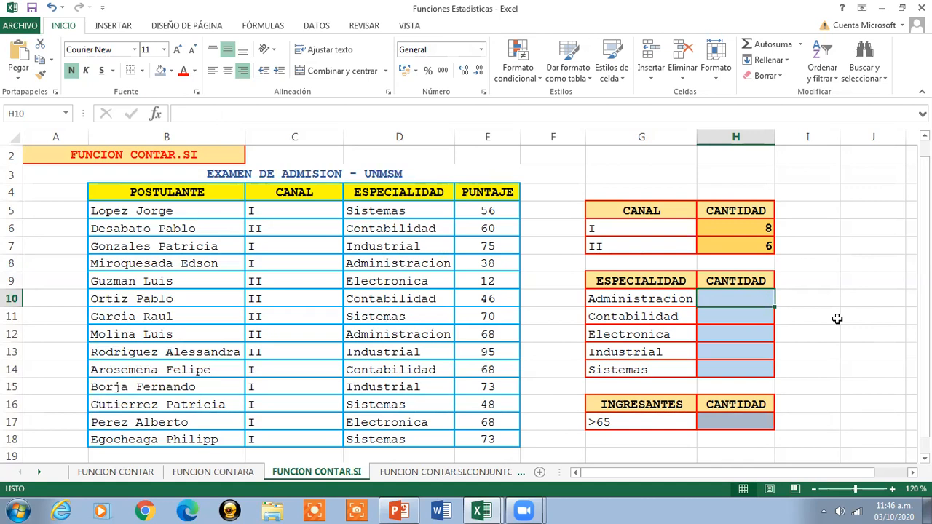
pyautogui.write('=CONTAR.SI(')
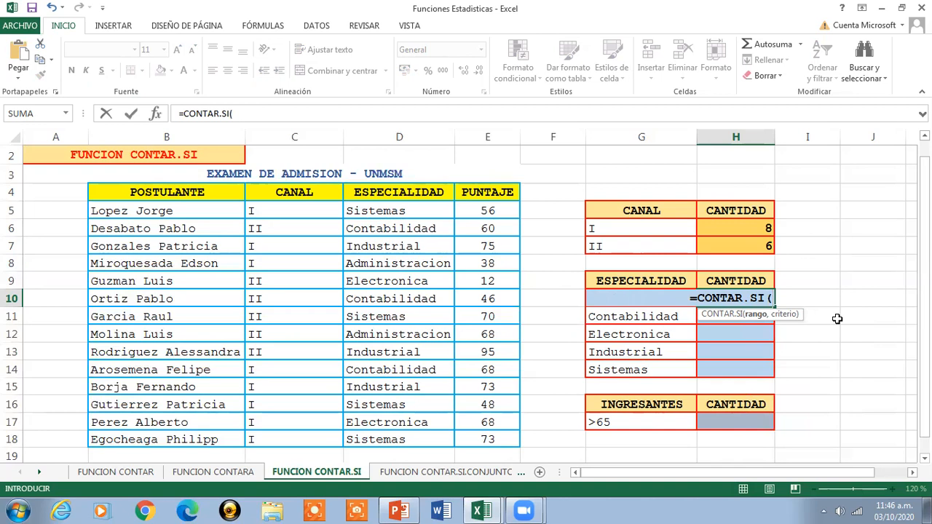
pyautogui.click(391, 210)
pyautogui.moveTo(386, 237); pyautogui.dragTo(391, 440)
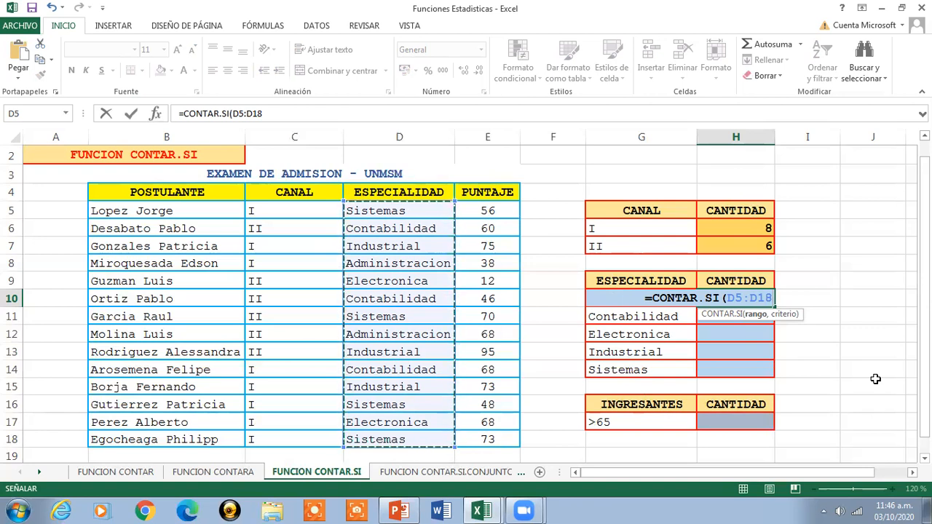
pyautogui.write(',')
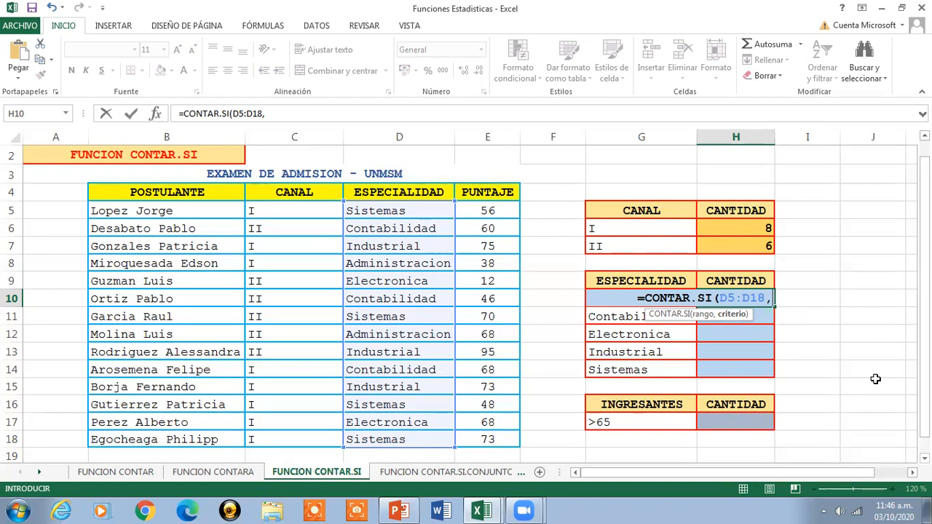
pyautogui.write('G10')
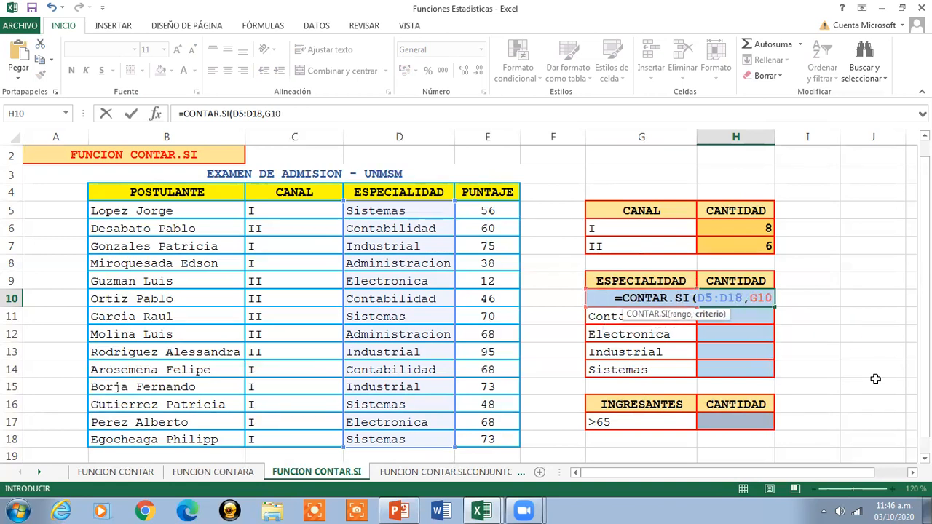
pyautogui.write(')')
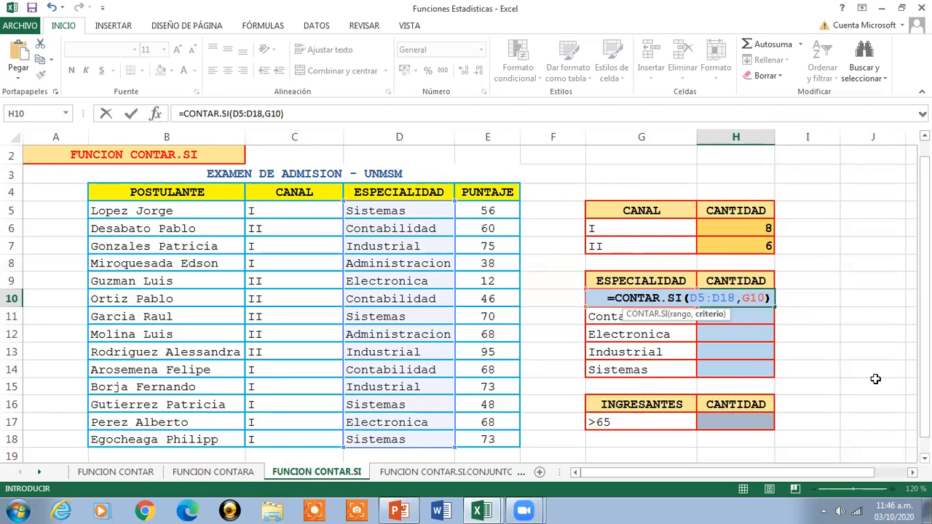
pyautogui.press('Return')
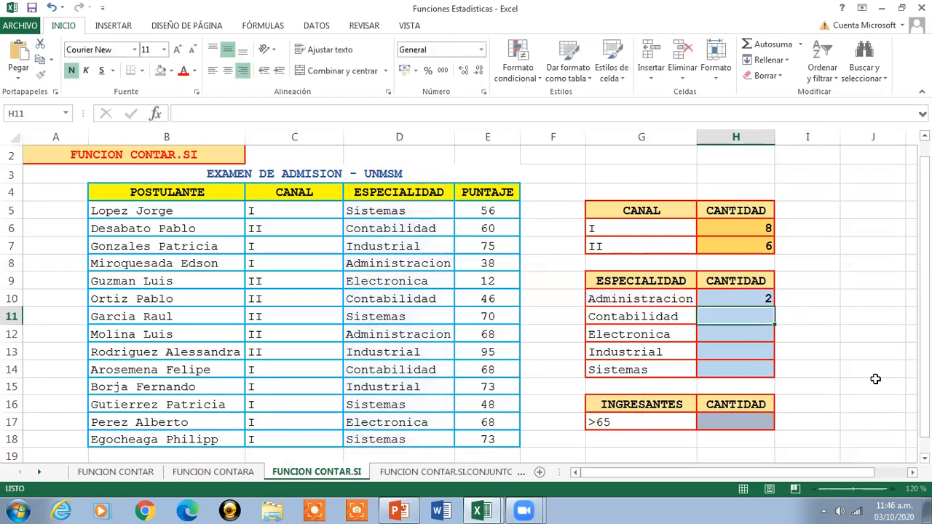
pyautogui.click(750, 298)
pyautogui.click(312, 115)
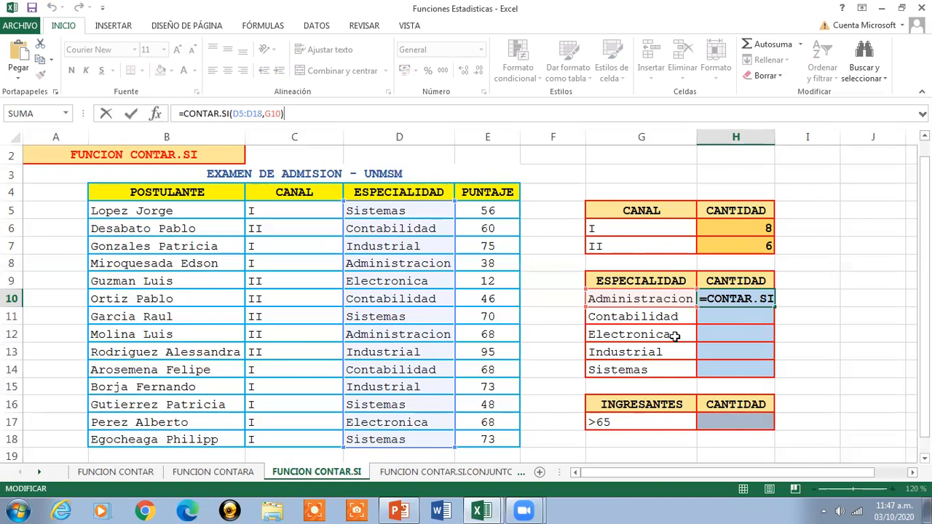
pyautogui.press('Return')
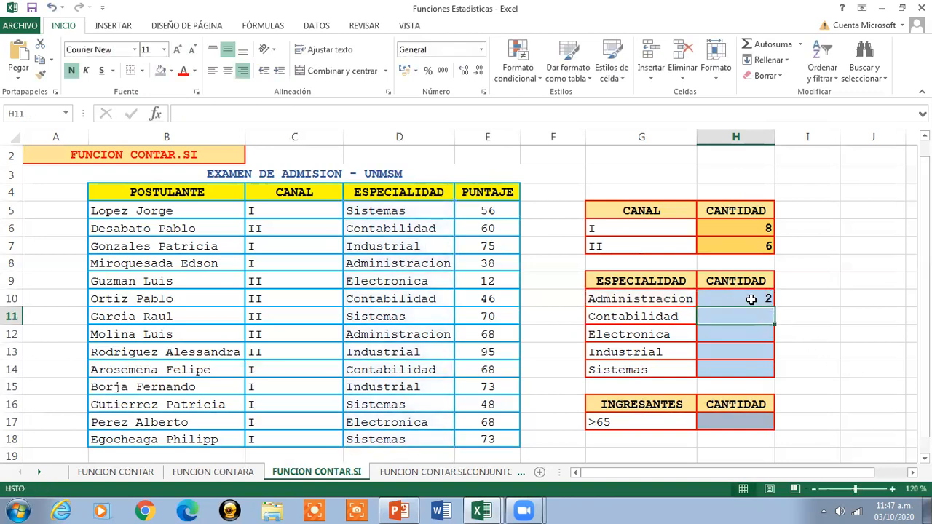
pyautogui.click(750, 299)
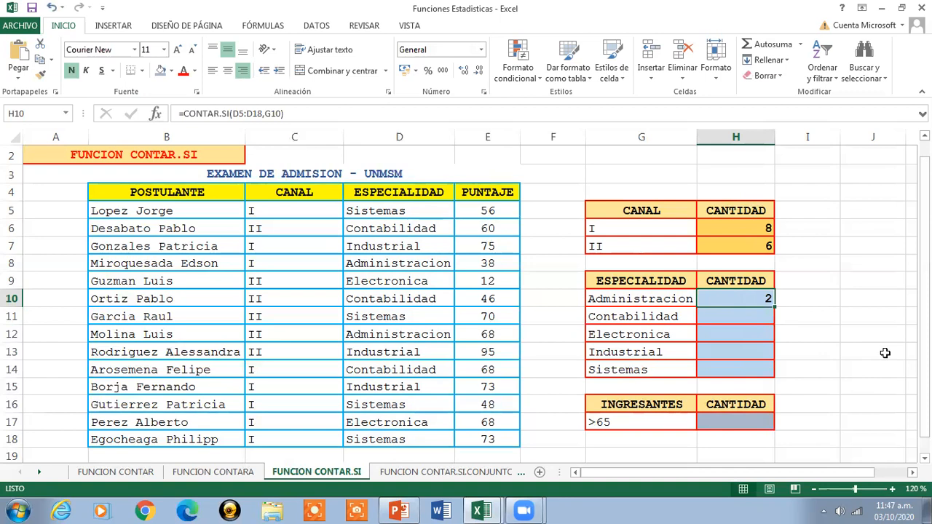
# - Count the Contabilidad applicants in H11 with =CONTAR.SI(D5:D18,G11) and check the entered formula
pyautogui.press('Down')
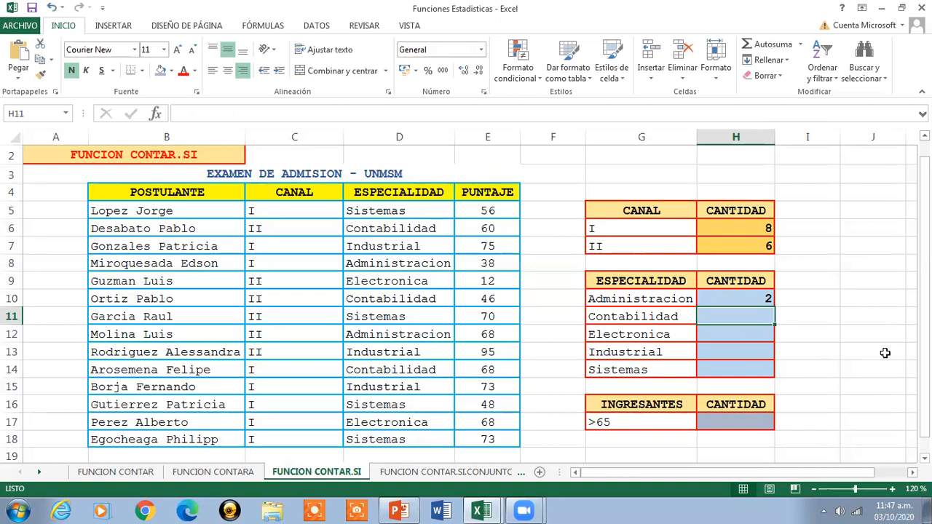
pyautogui.write('=CONT')
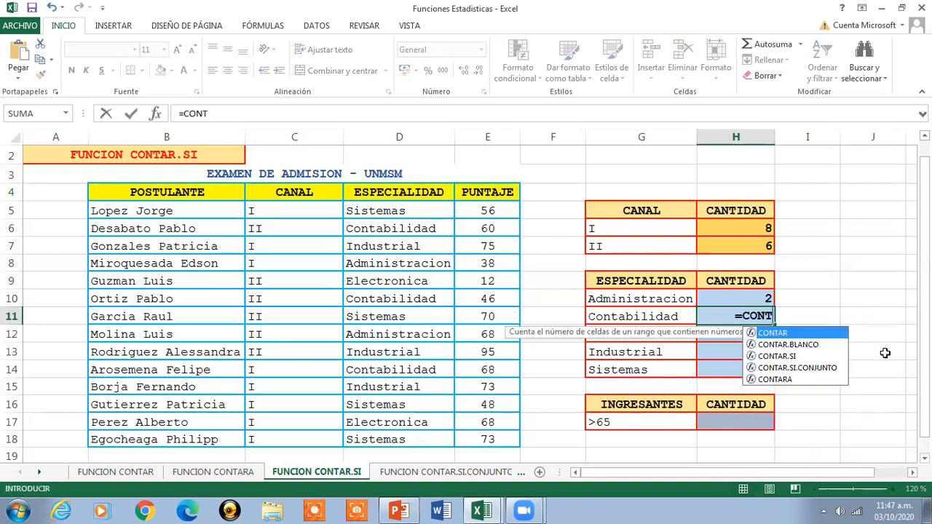
pyautogui.write('AR.IS')
pyautogui.press('BackSpace')
pyautogui.press('BackSpace')
pyautogui.press('BackSpace')
pyautogui.press('BackSpace')
pyautogui.write('SI')
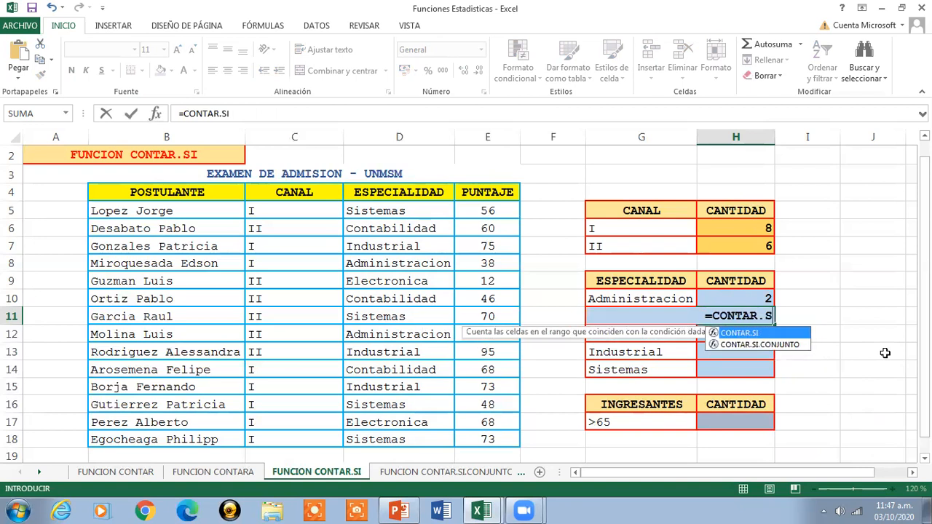
pyautogui.press('Tab')
pyautogui.moveTo(413, 208); pyautogui.dragTo(418, 436)
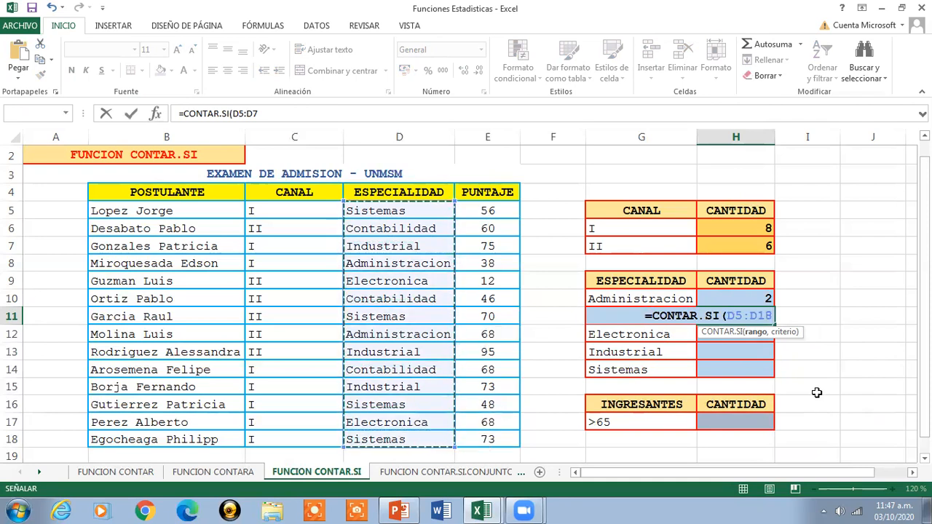
pyautogui.write(',')
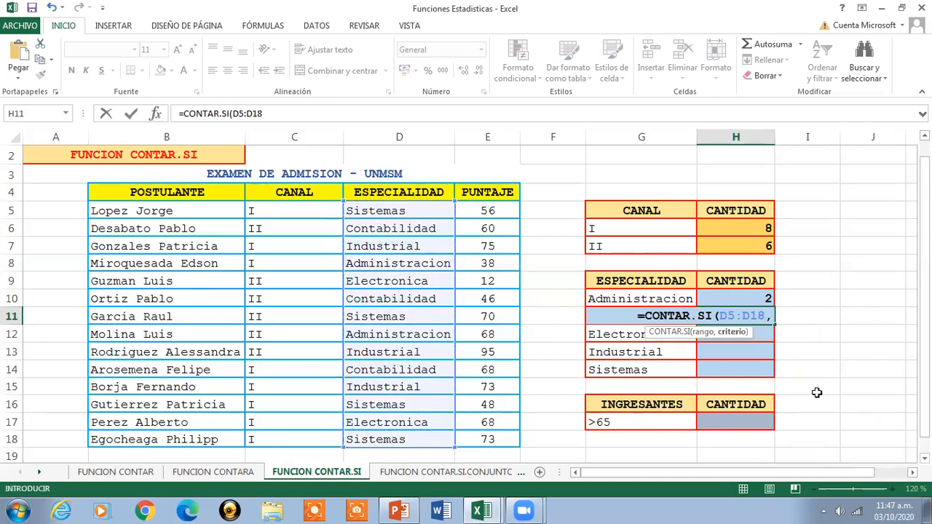
pyautogui.write('G11')
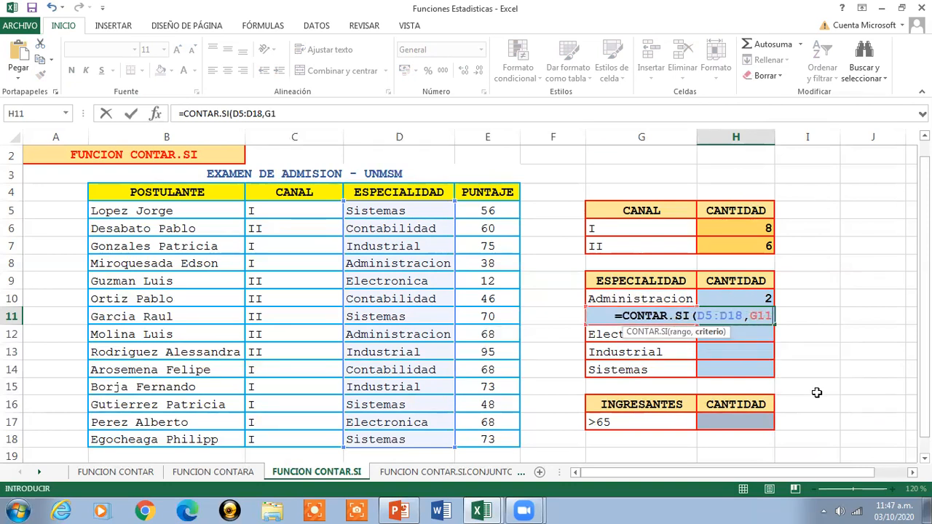
pyautogui.write(')')
pyautogui.press('Return')
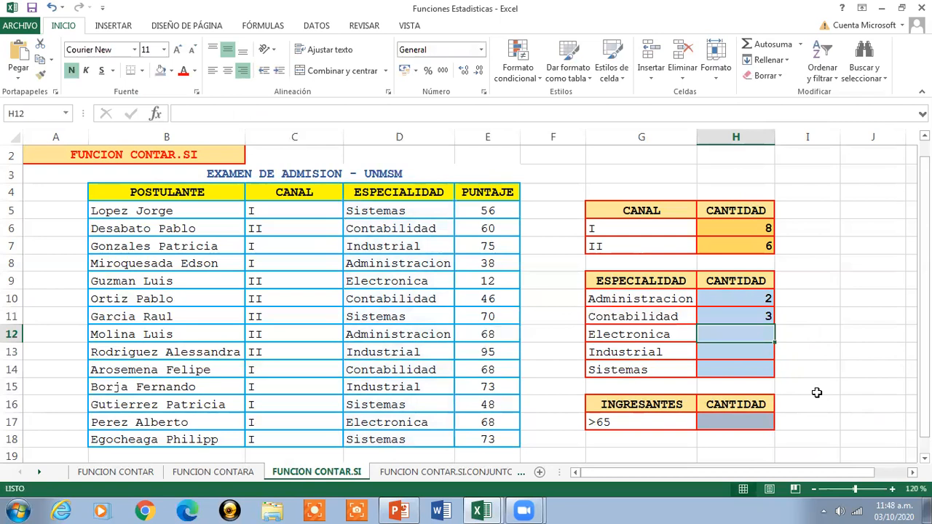
pyautogui.press('Up')
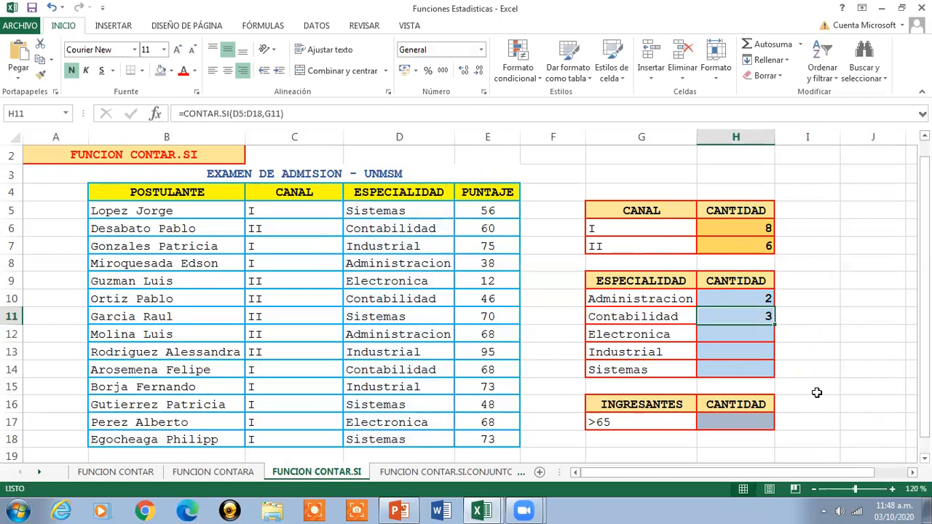
# - Count the Electronica applicants in H12 with =CONTAR.SI(D5:D18,G12)
pyautogui.press('Down')
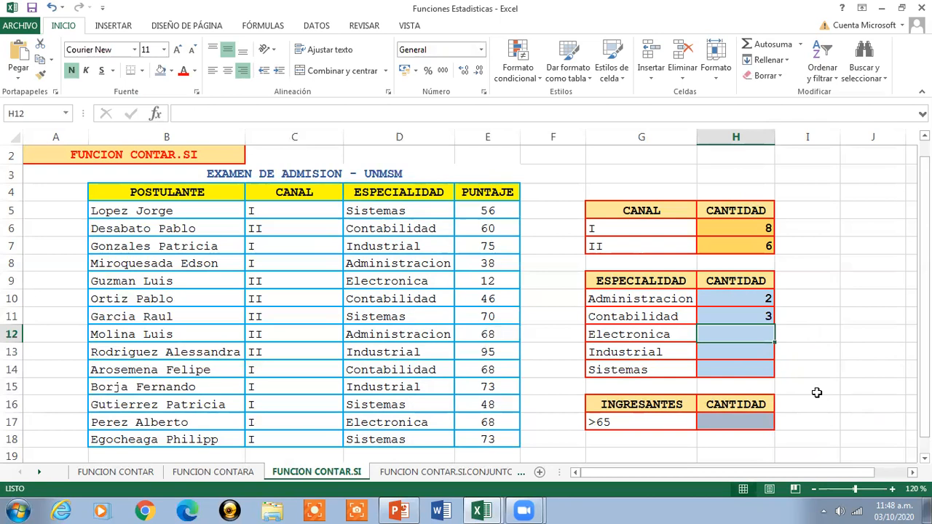
pyautogui.write('=CONTAR.S')
pyautogui.press('Tab')
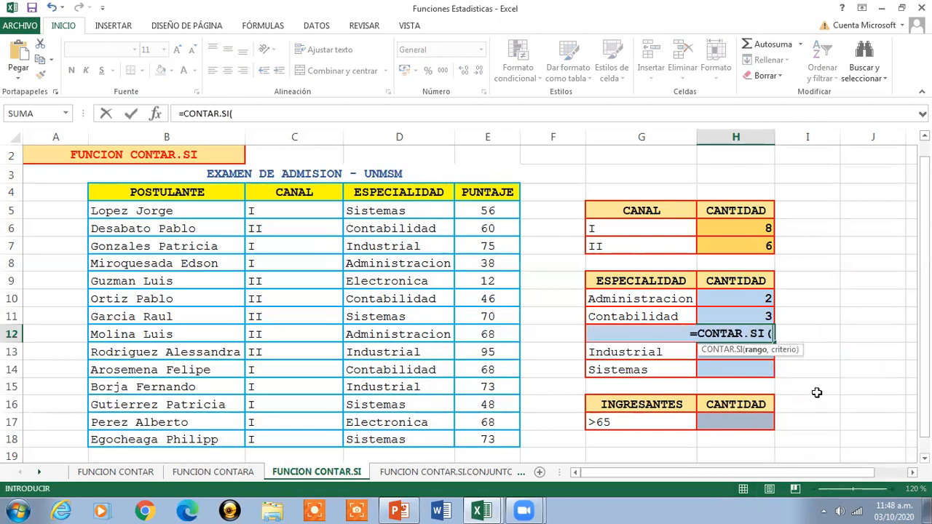
pyautogui.moveTo(377, 208); pyautogui.dragTo(379, 439)
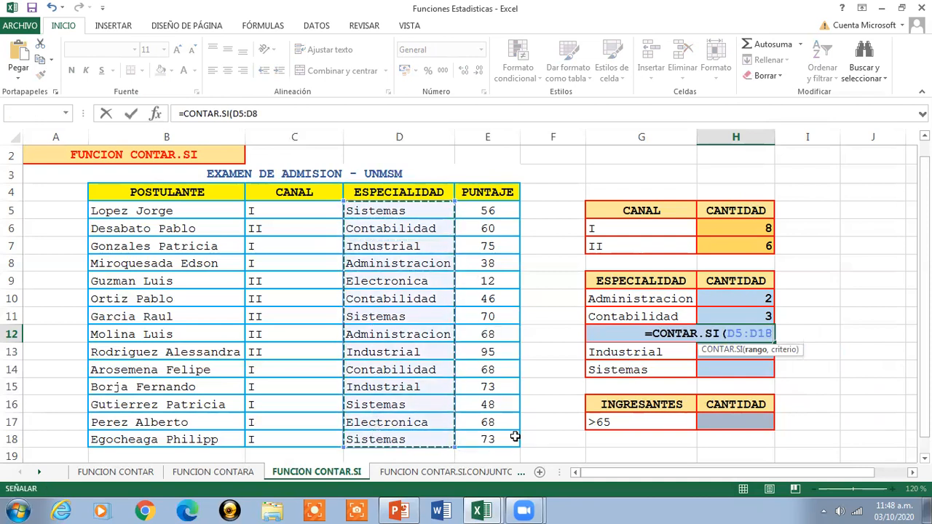
pyautogui.write(',')
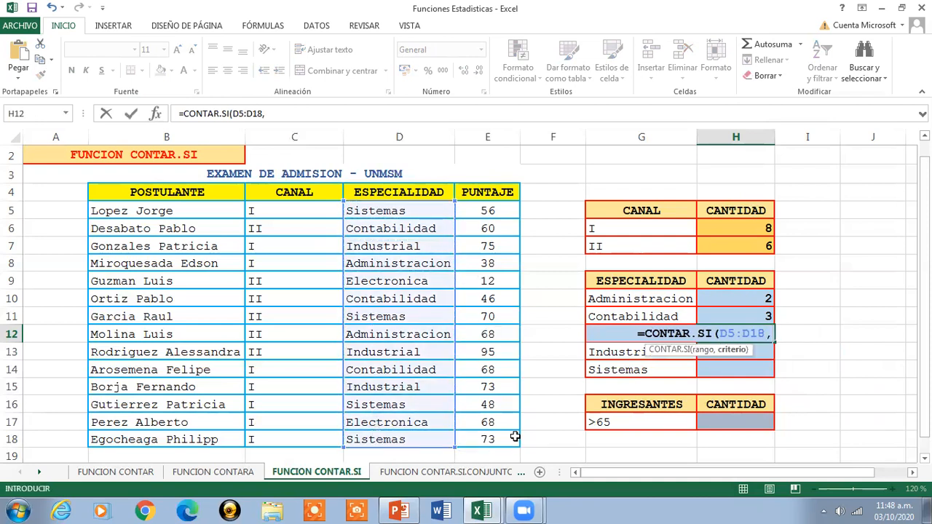
pyautogui.write('G')
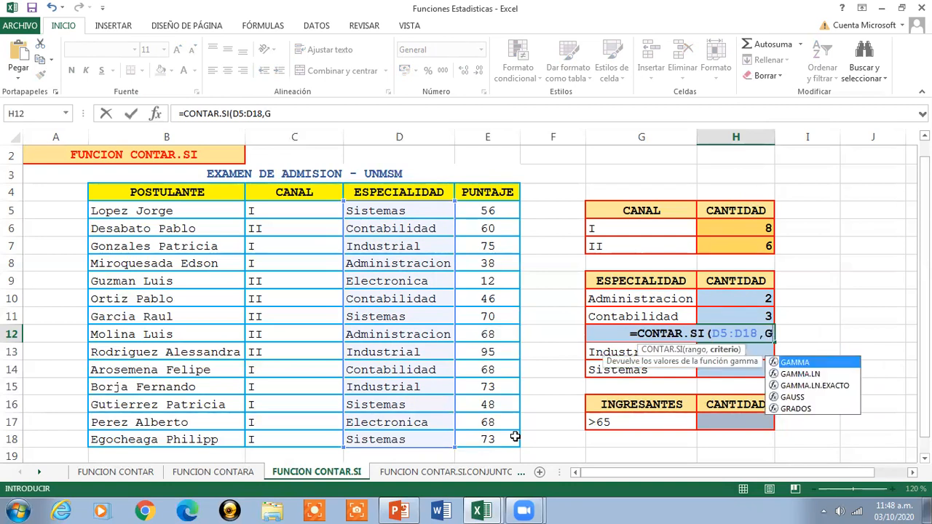
pyautogui.write('12)')
pyautogui.press('Return')
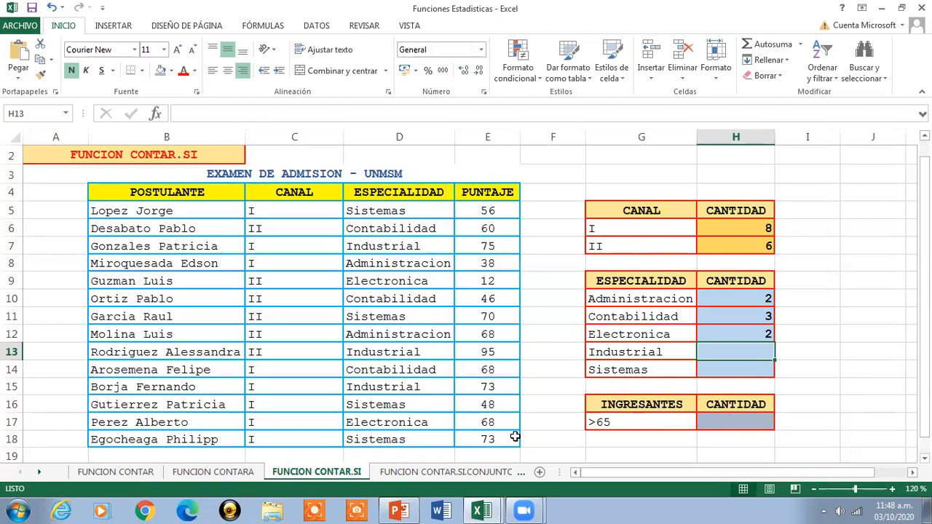
# - Count the Industrial applicants in H13 with =CONTAR.SI(D5:D18,G13) and check the entered formula
pyautogui.write('=CONTAR.')
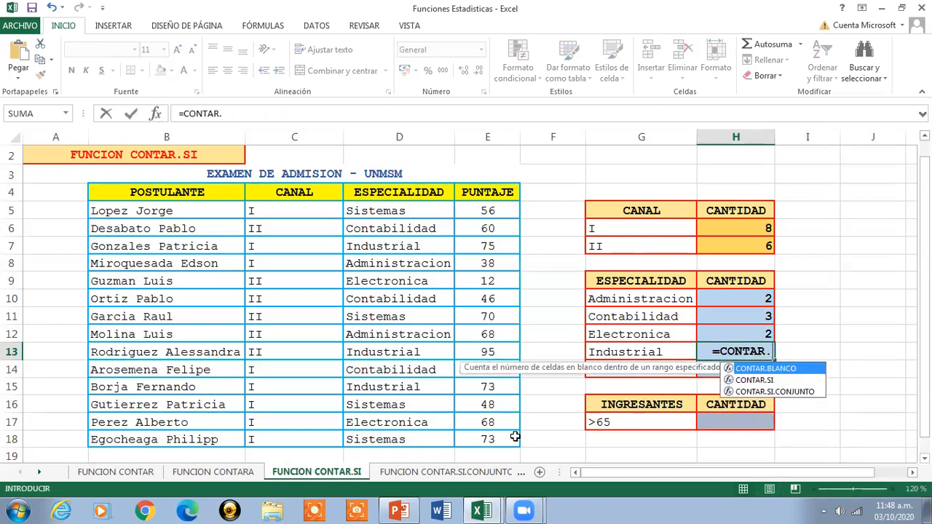
pyautogui.write('SI(')
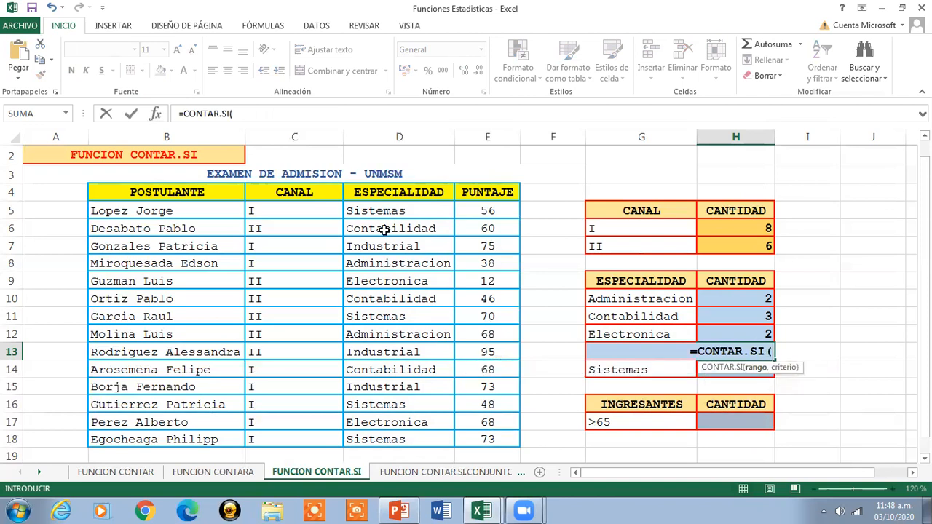
pyautogui.moveTo(378, 213); pyautogui.dragTo(408, 441)
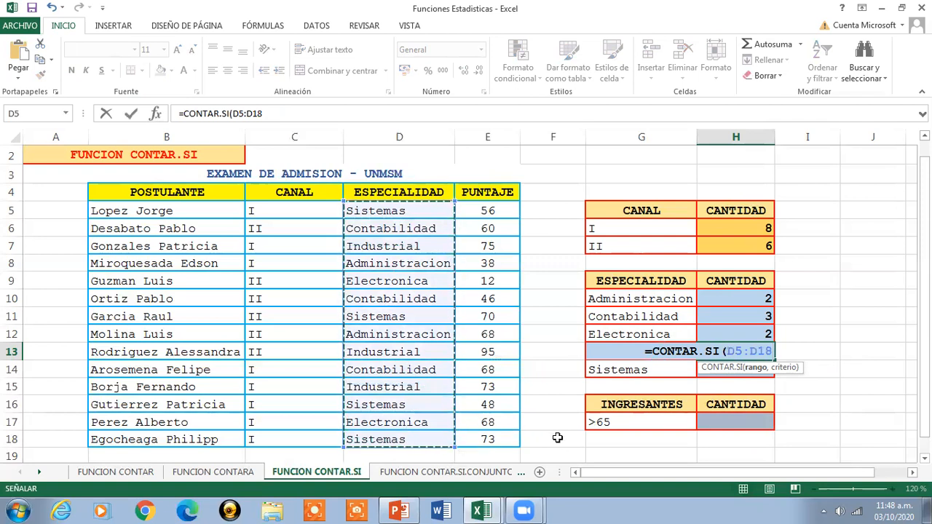
pyautogui.write(',')
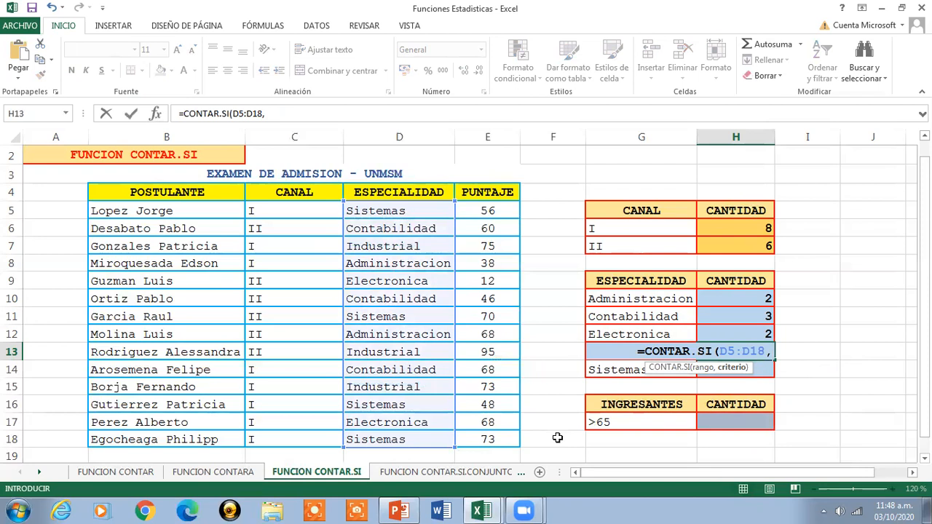
pyautogui.write('G13)')
pyautogui.press('Return')
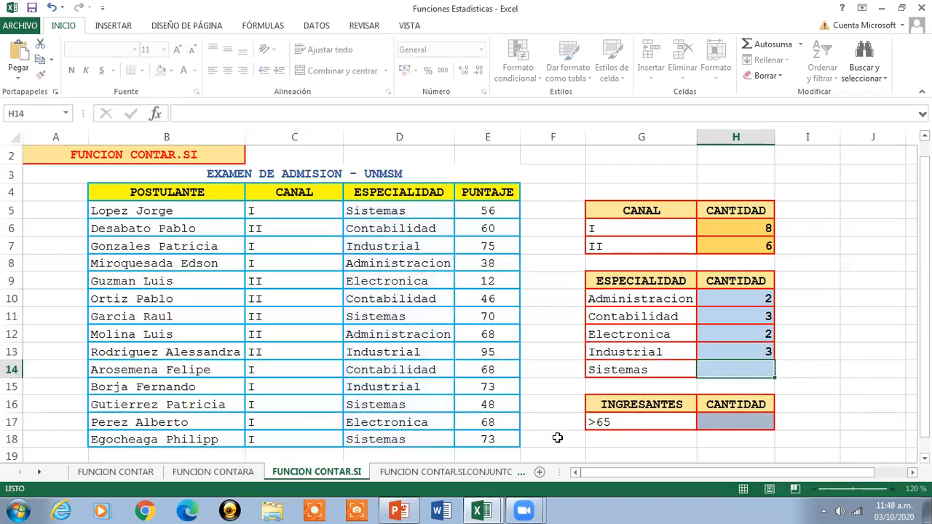
pyautogui.press('Up')
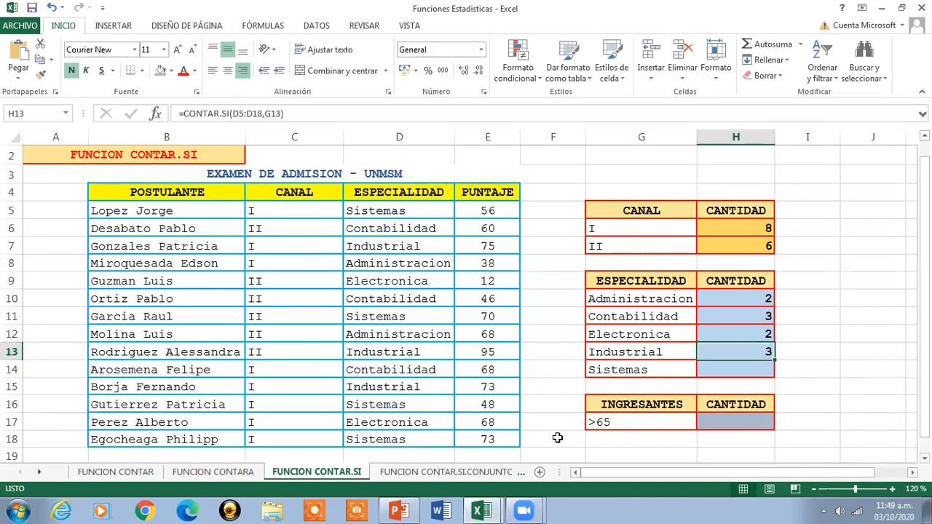
# - Count the Sistemas applicants in H14 with =CONTAR.SI(D5:D18,G14) and check the entered formula
pyautogui.press('Down')
pyautogui.write('=CONT')
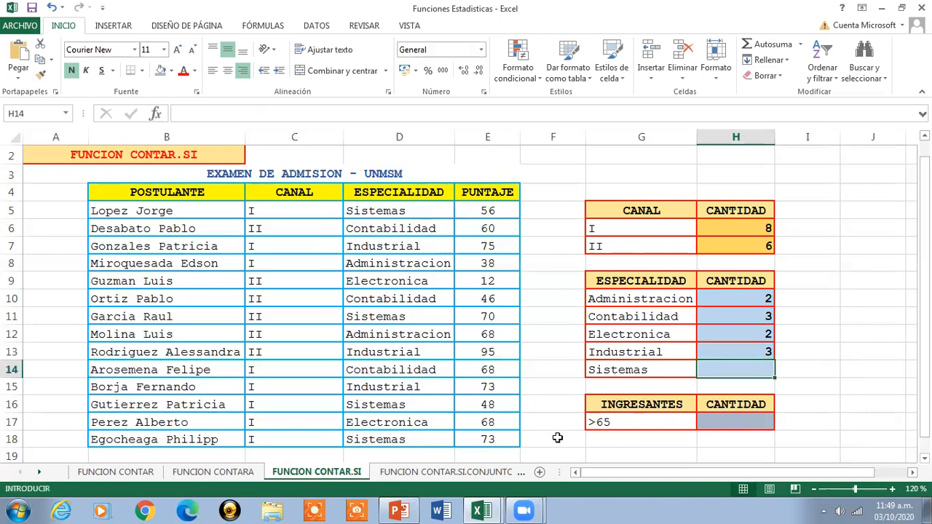
pyautogui.write('AR')
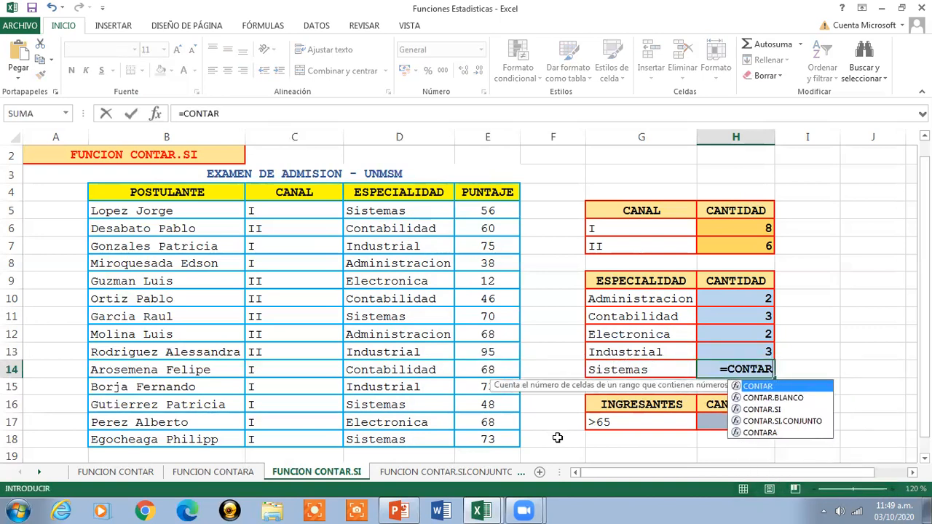
pyautogui.write('.SI(')
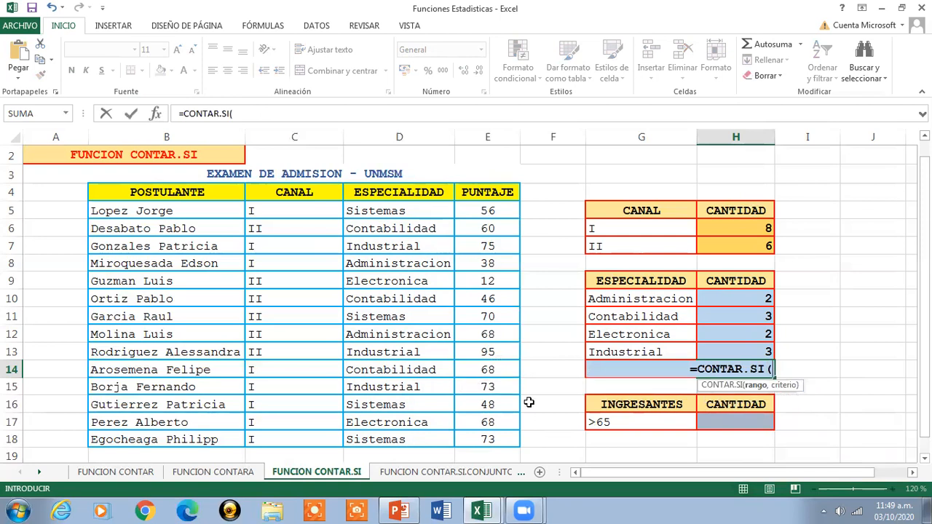
pyautogui.moveTo(412, 210); pyautogui.dragTo(408, 439)
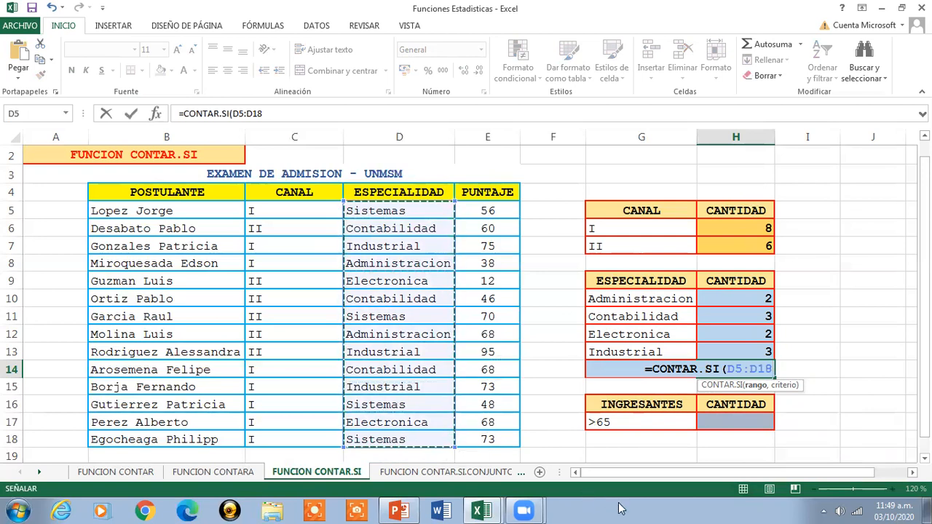
pyautogui.write(',')
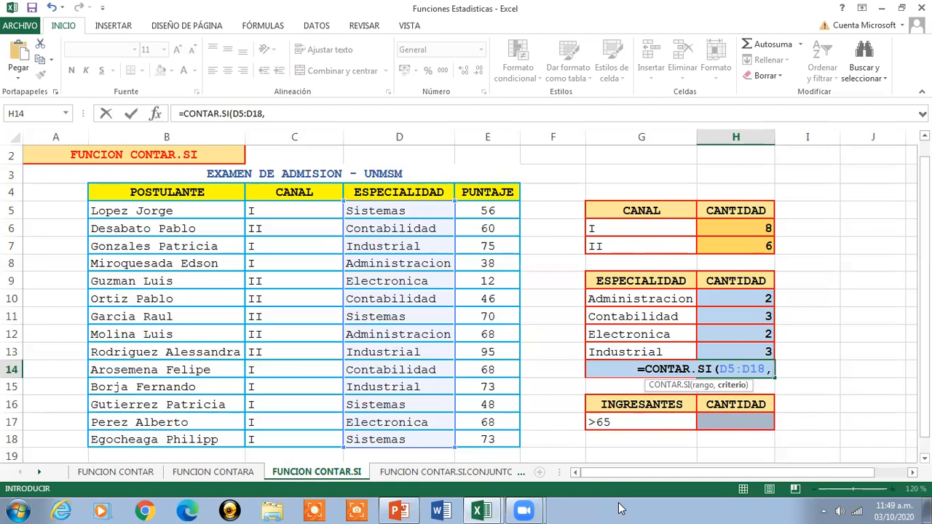
pyautogui.write('G')
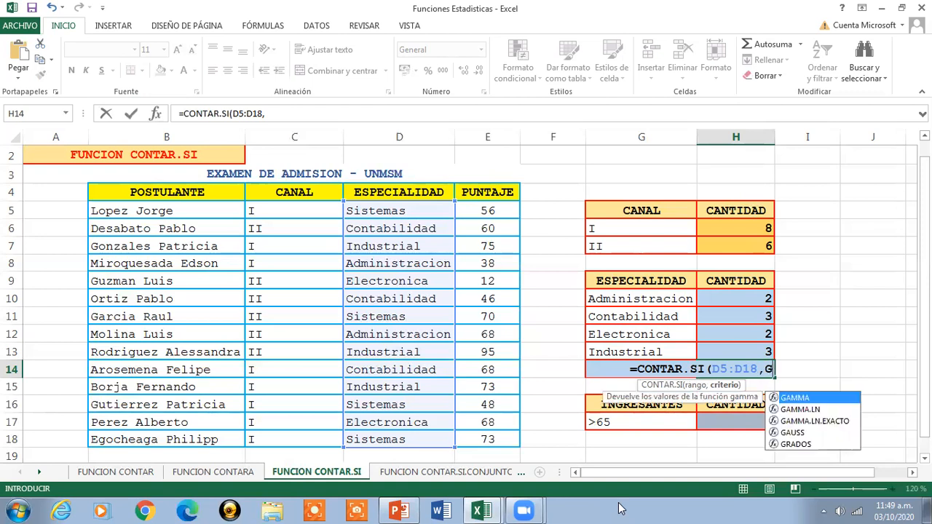
pyautogui.write('14)')
pyautogui.press('Return')
pyautogui.press('Up')
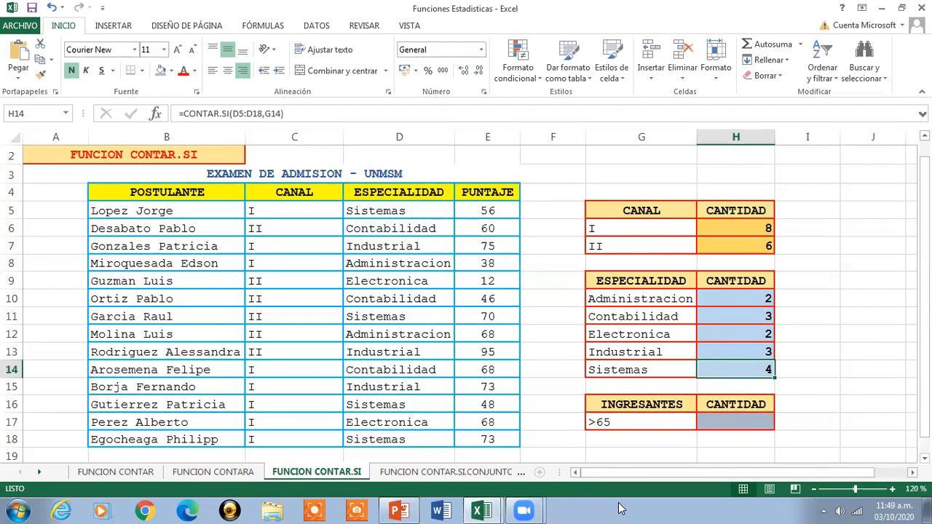
# - Write =CONTAR.SI(E5:E18,"65") in H17 to count the INGRESANTES from the PUNTAJE column
pyautogui.press('Down')
pyautogui.press('Down')
pyautogui.press('Down')
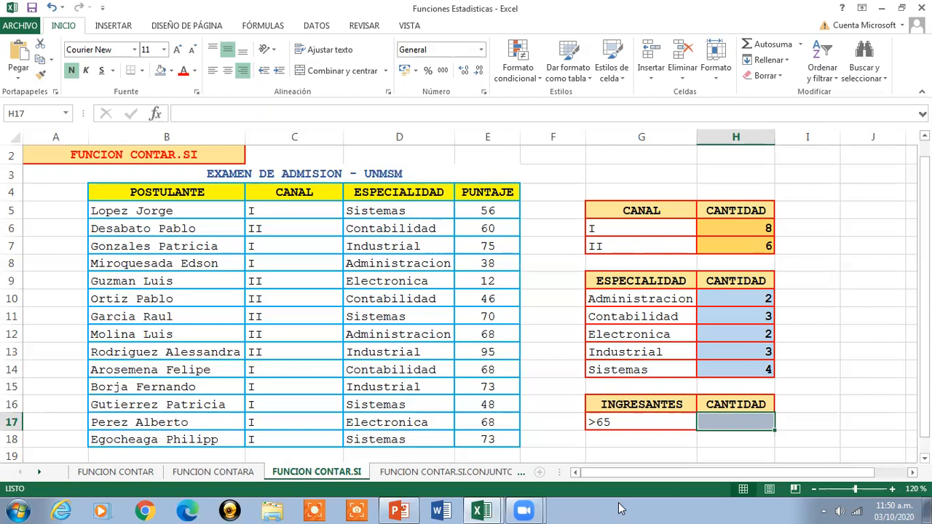
pyautogui.write('=CO')
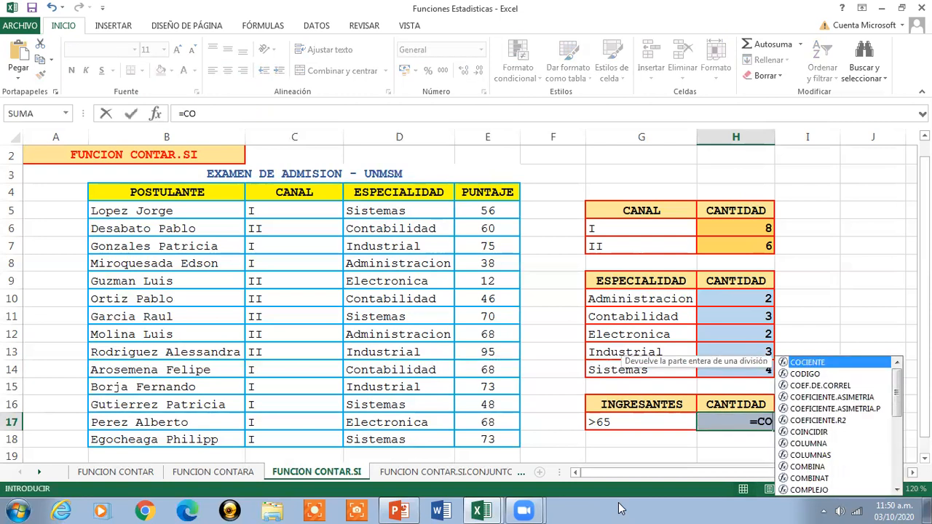
pyautogui.write('NTAR')
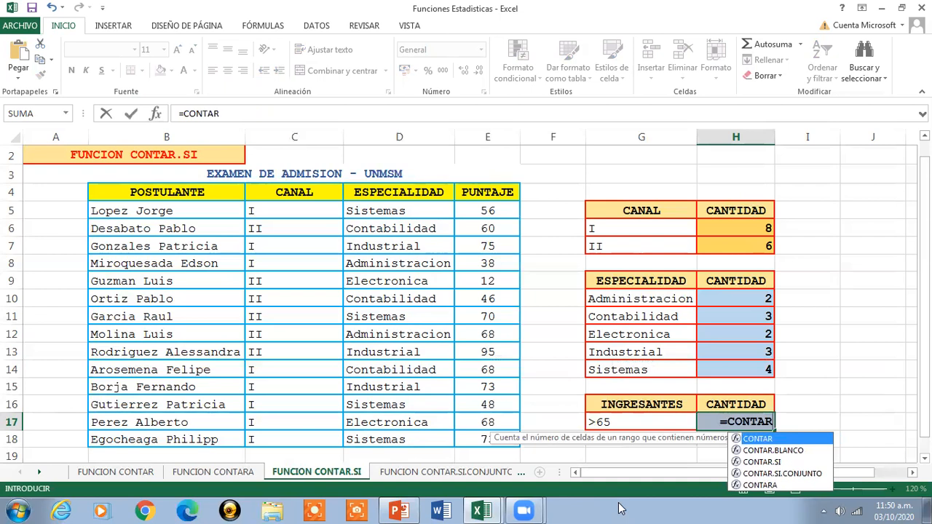
pyautogui.write('.SI(')
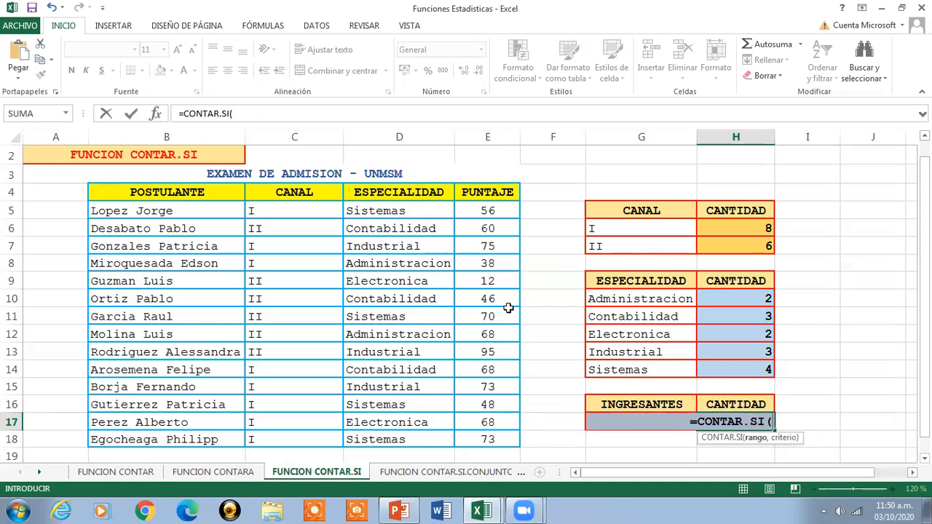
pyautogui.moveTo(490, 215); pyautogui.dragTo(506, 439)
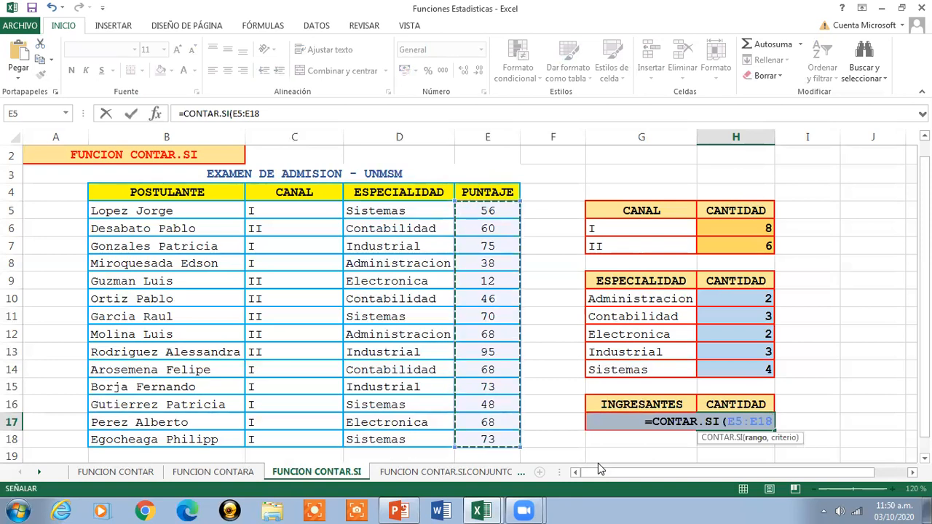
pyautogui.write(',')
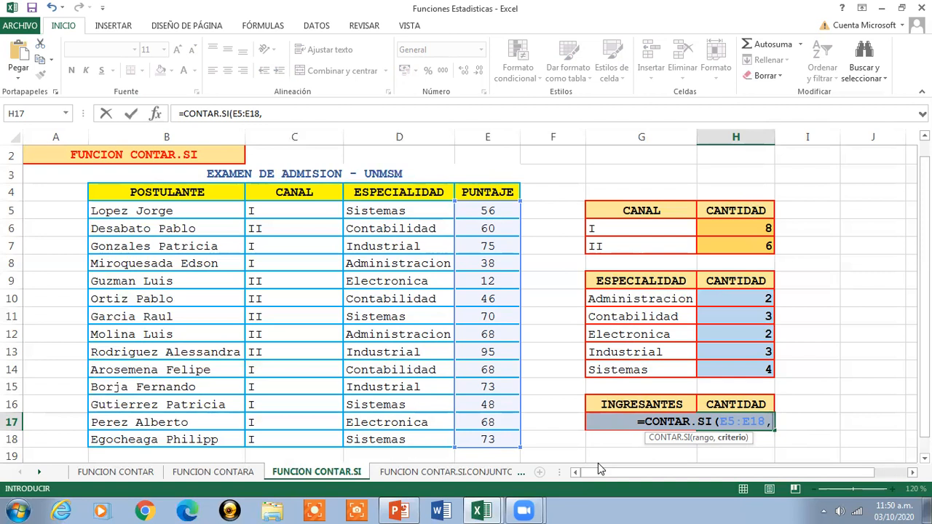
pyautogui.write('"')
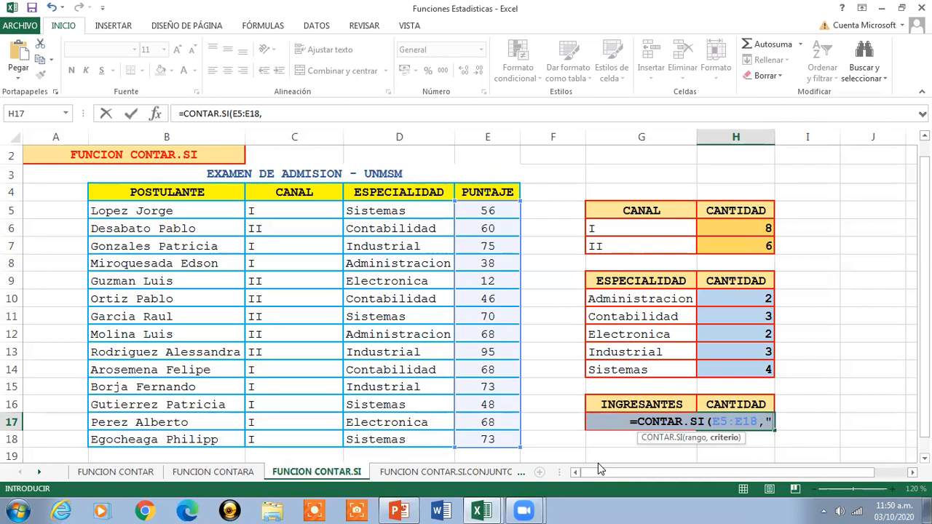
pyautogui.write('65"')
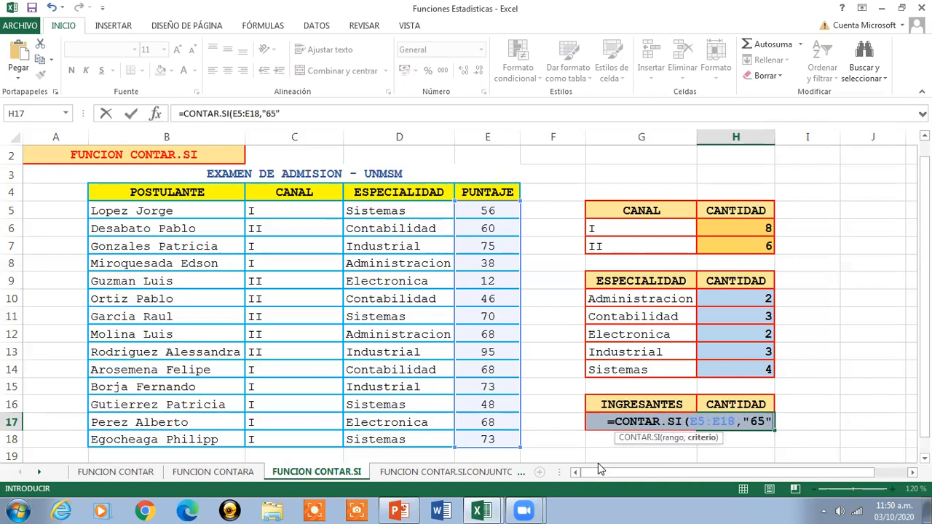
pyautogui.write(')')
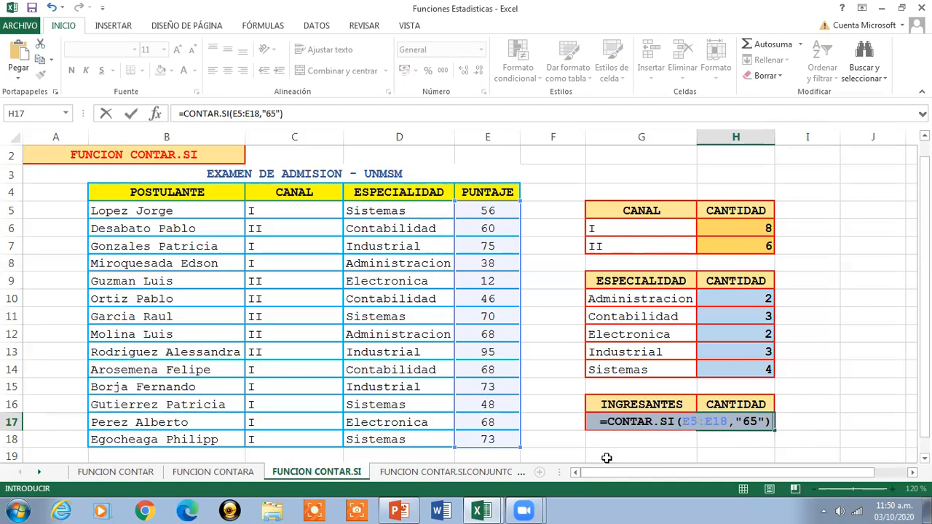
# - Correct the criterion of the H17 formula to ">65", enter it and check the resulting formula
pyautogui.click(744, 422)
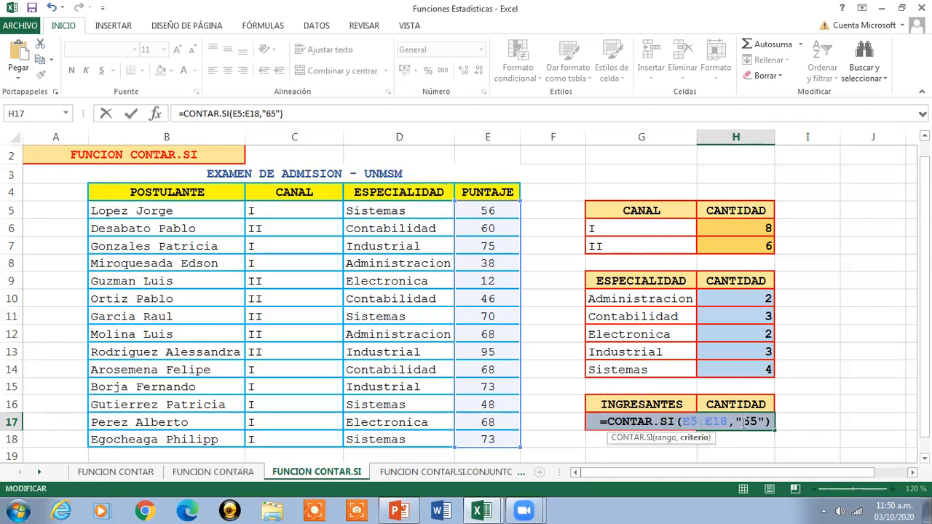
pyautogui.write('>')
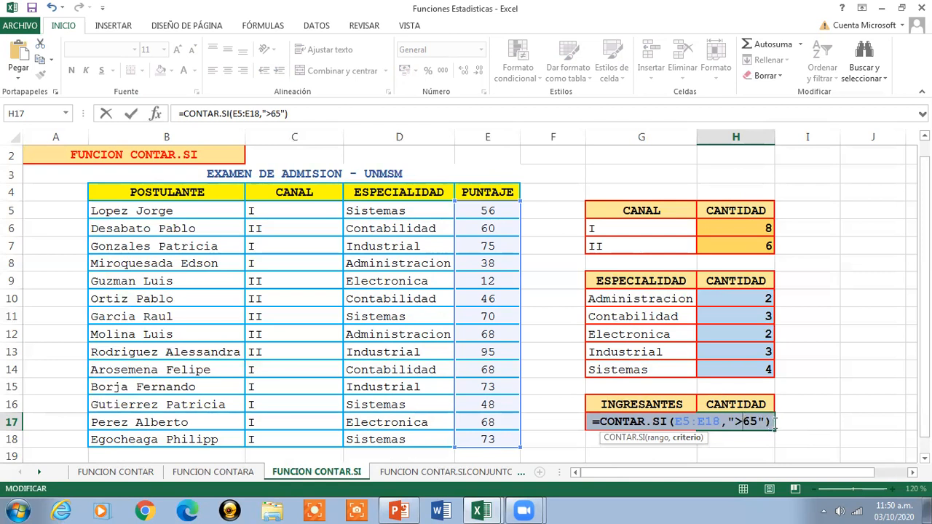
pyautogui.click(770, 422)
pyautogui.press('Return')
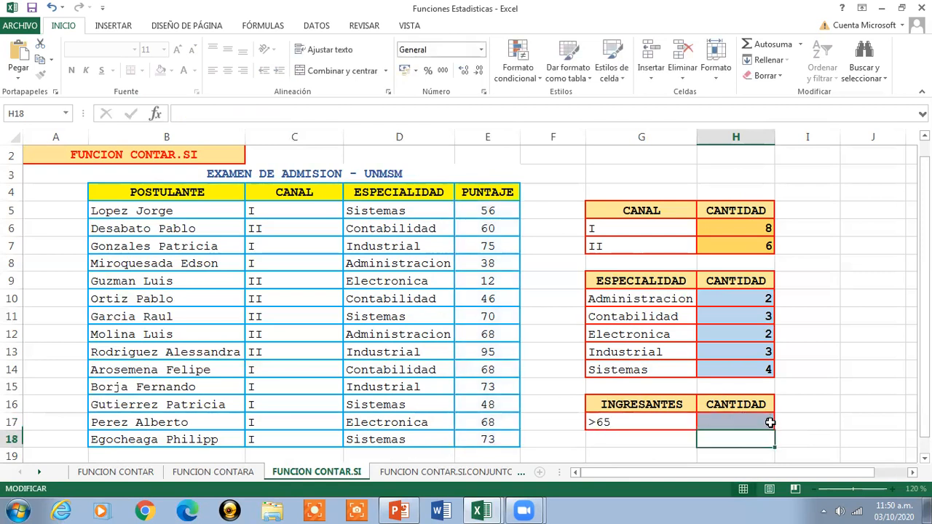
pyautogui.click(742, 422)
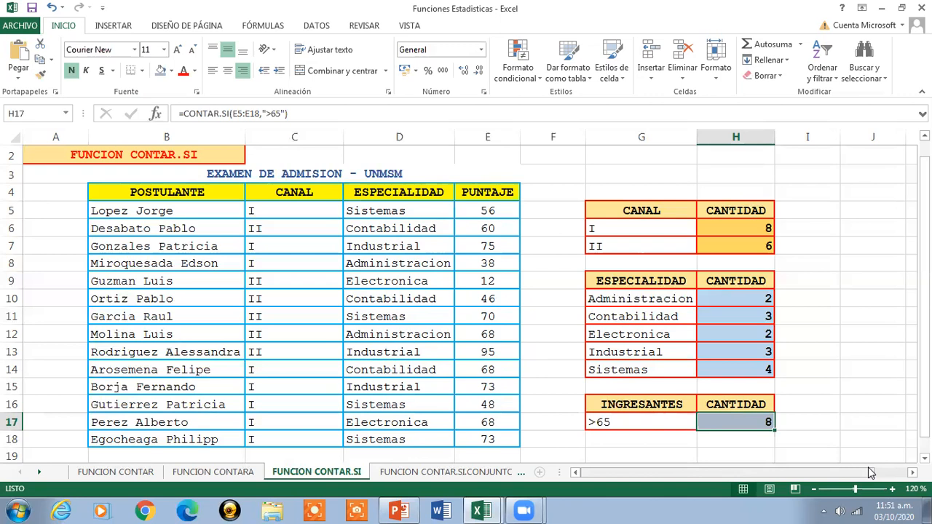
# - Open the FUNCION CONTAR.SI.CONJUNTO sheet and set its zoom to 120 %
pyautogui.moveTo(924, 411); pyautogui.dragTo(925, 399)
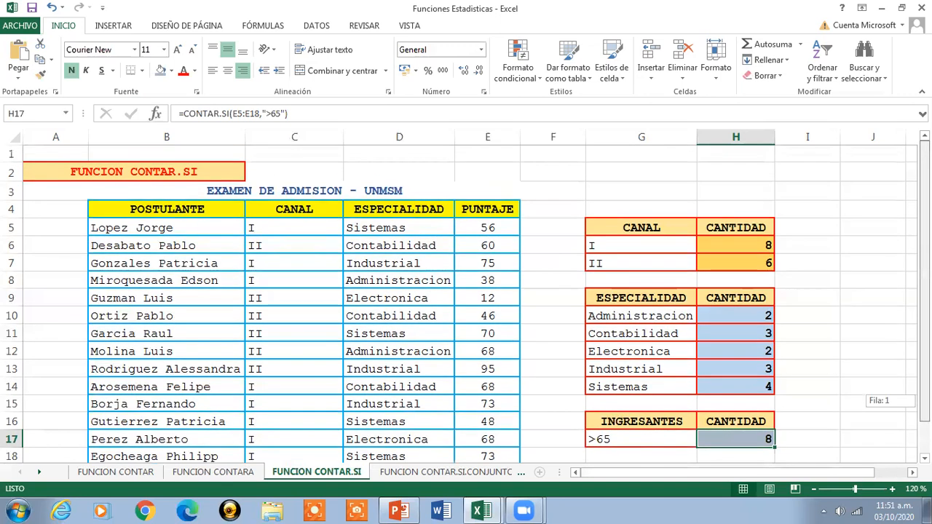
pyautogui.click(159, 175)
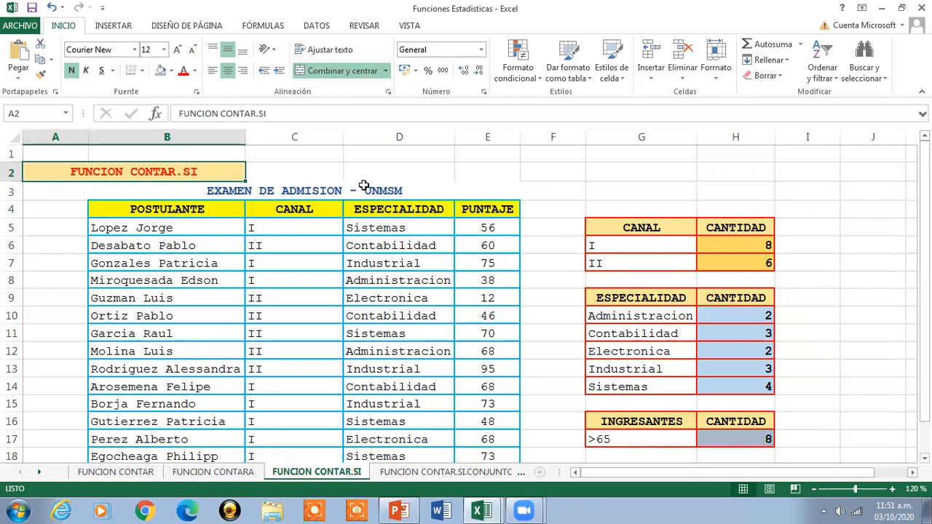
pyautogui.click(447, 473)
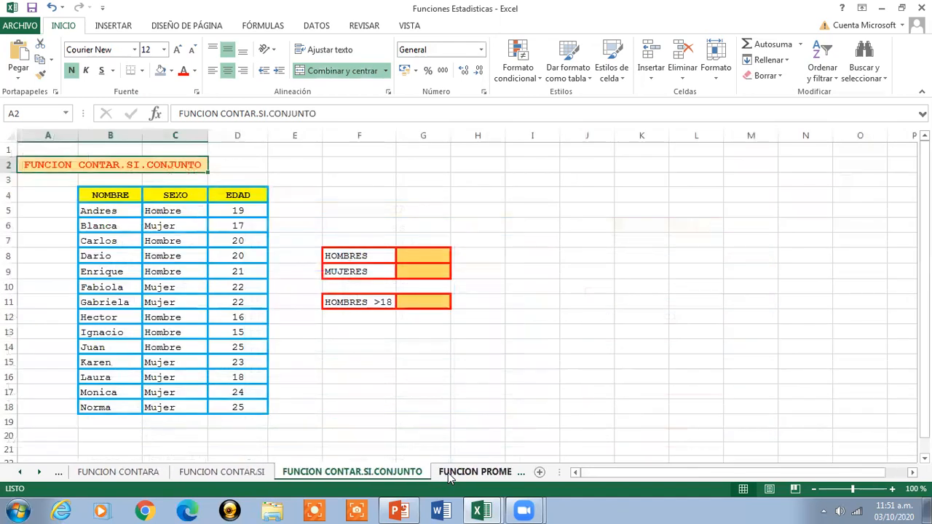
pyautogui.click(892, 490)
pyautogui.click(893, 489)
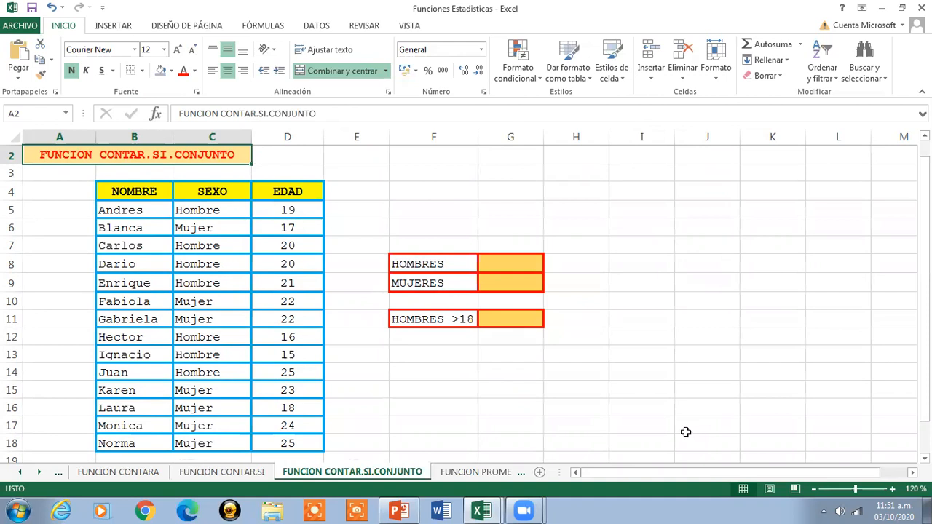
# - Review the CONTAR.SI.CONJUNTO definition in the Sesion de Clases Nro 8 workbook, and return to Funciones Estadisticas to highlight the practice table B4:D18
pyautogui.moveTo(481, 510)
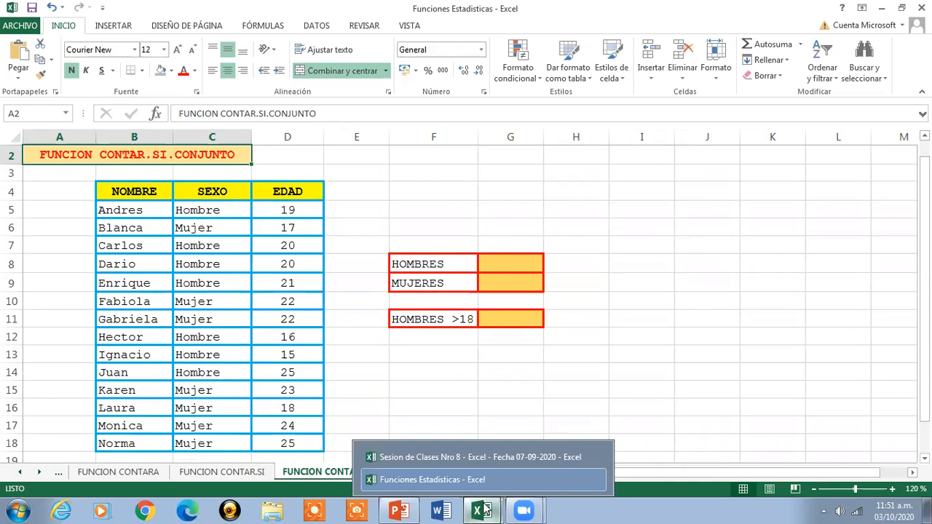
pyautogui.click(466, 457)
pyautogui.moveTo(925, 220); pyautogui.dragTo(925, 326)
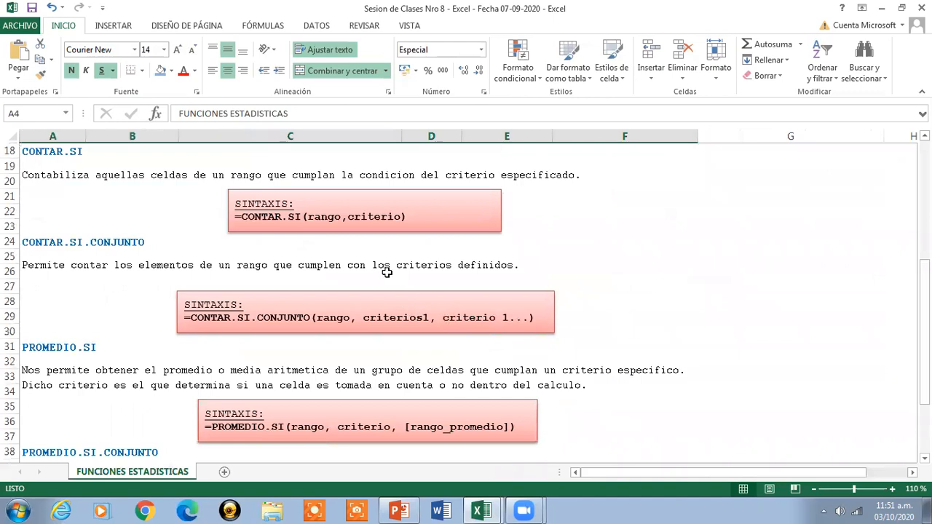
pyautogui.click(514, 273)
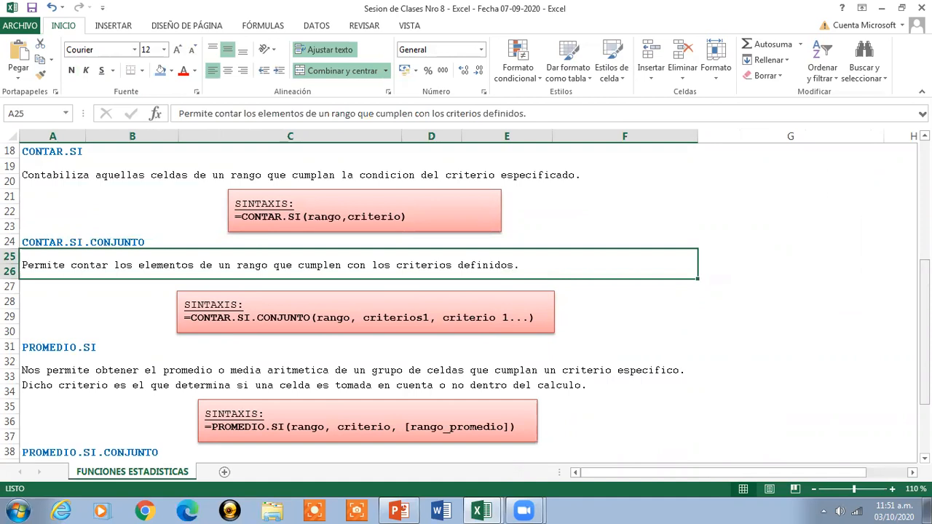
pyautogui.click(881, 8)
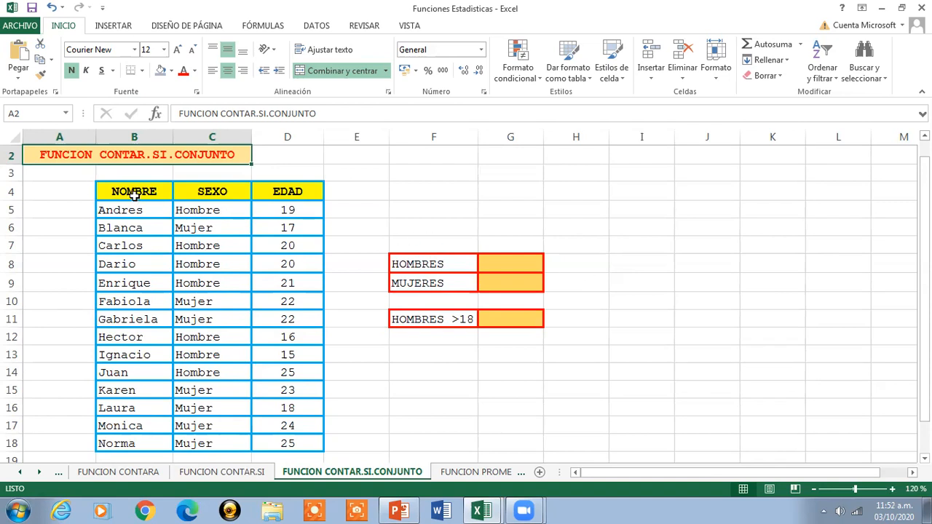
pyautogui.moveTo(105, 190); pyautogui.dragTo(271, 438)
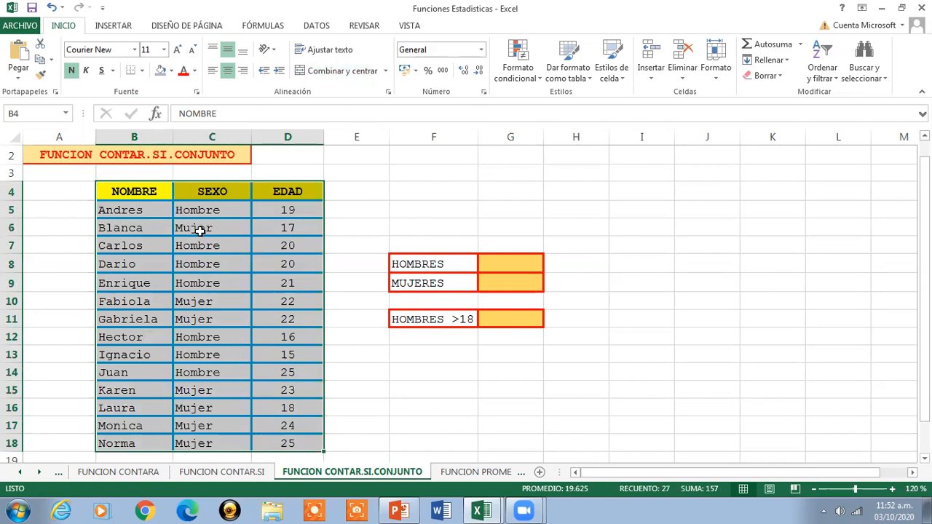
# - Highlight the data rows of the practice table, B5:D18, to review the names, sexes and ages
pyautogui.click(137, 192)
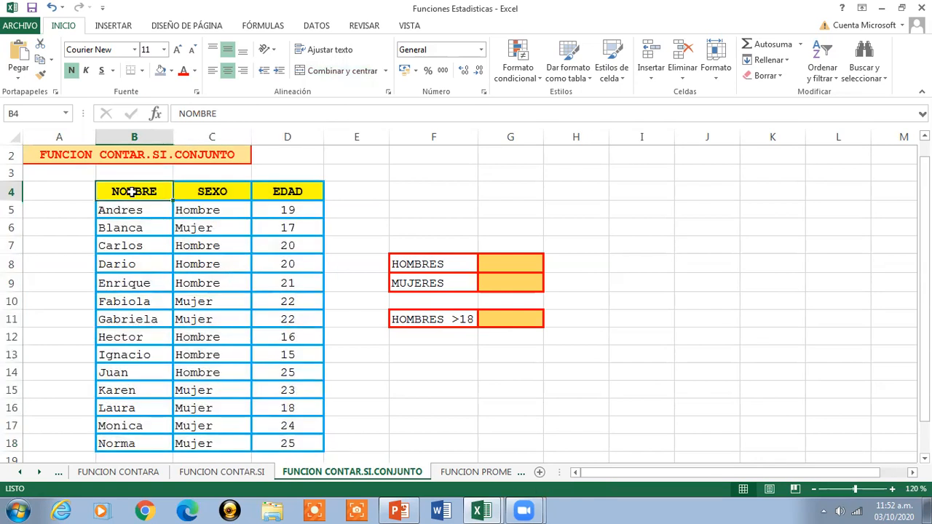
pyautogui.click(122, 210)
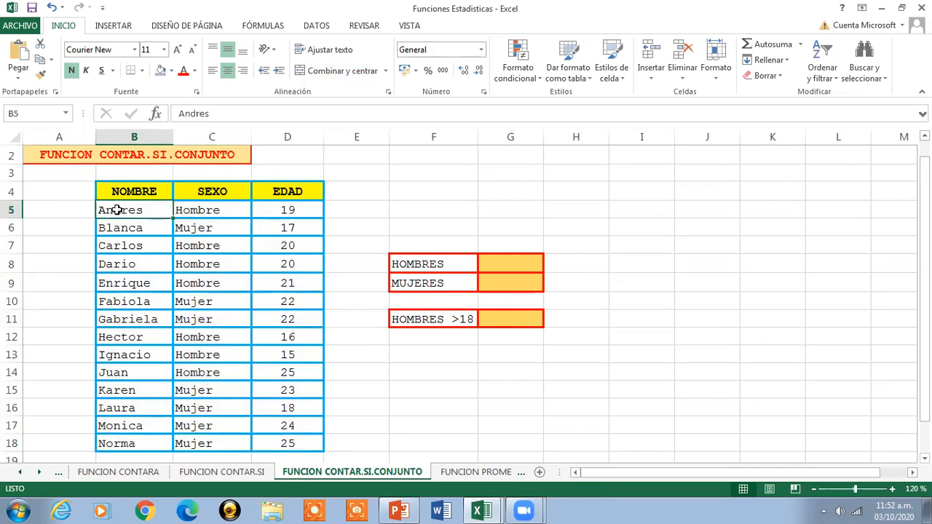
pyautogui.moveTo(178, 217); pyautogui.dragTo(262, 445)
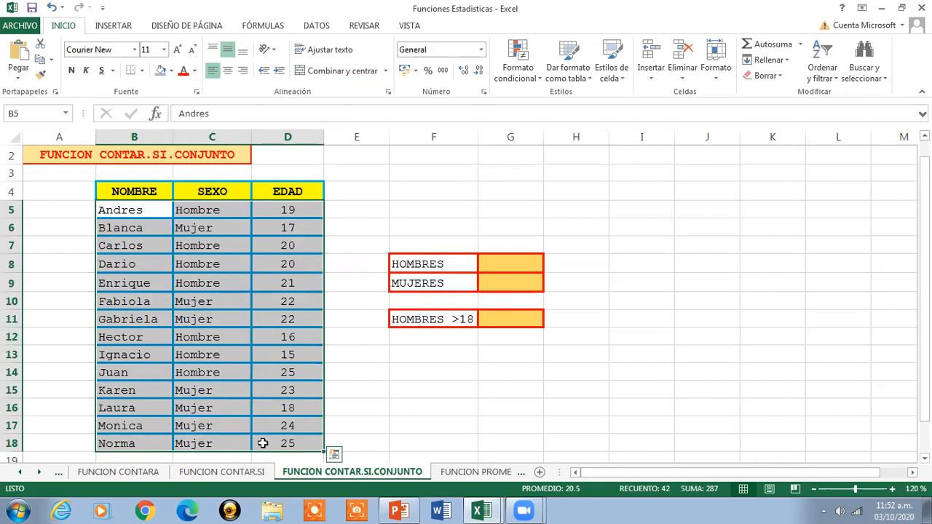
# - Enter =CONTAR.SI.CONJUNTO(C5:C18,"Hombre") in G8 to count the HOMBRES from the SEXO column, and check the resulting formula
pyautogui.click(492, 258)
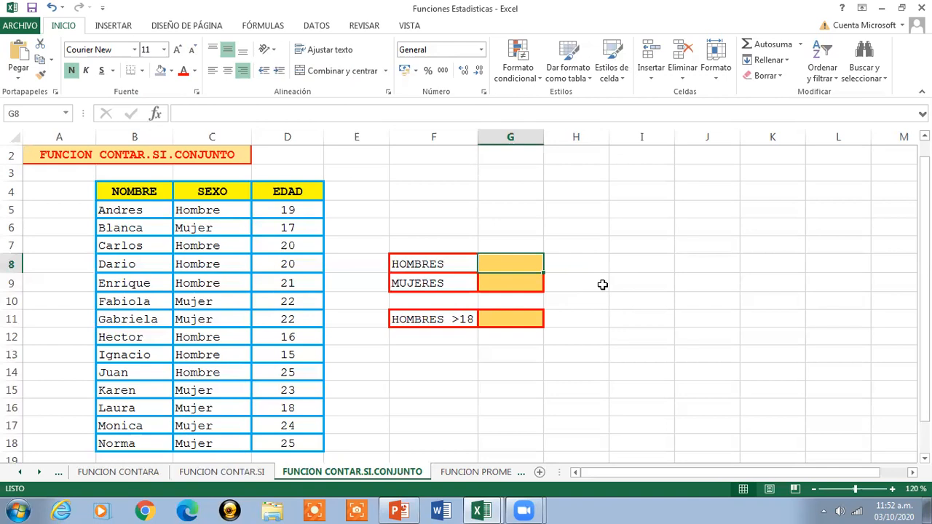
pyautogui.write('=')
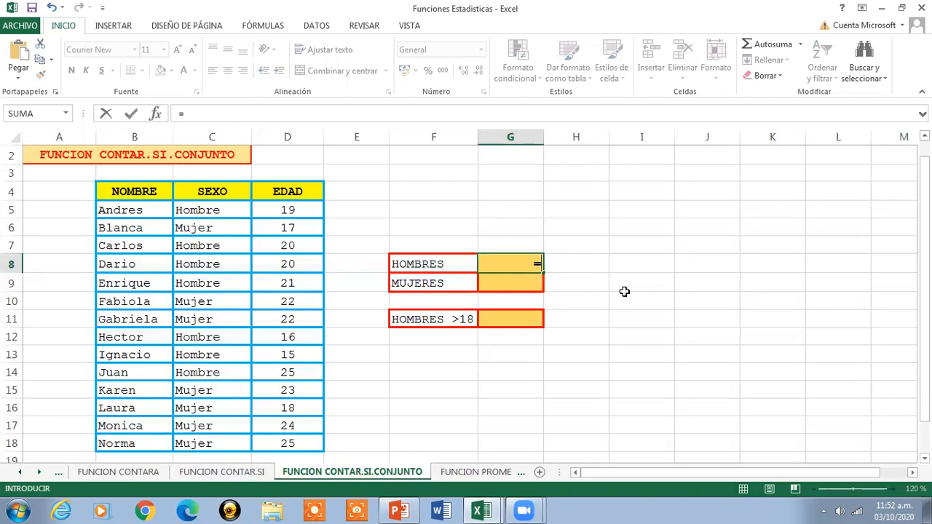
pyautogui.write('CONTAR.')
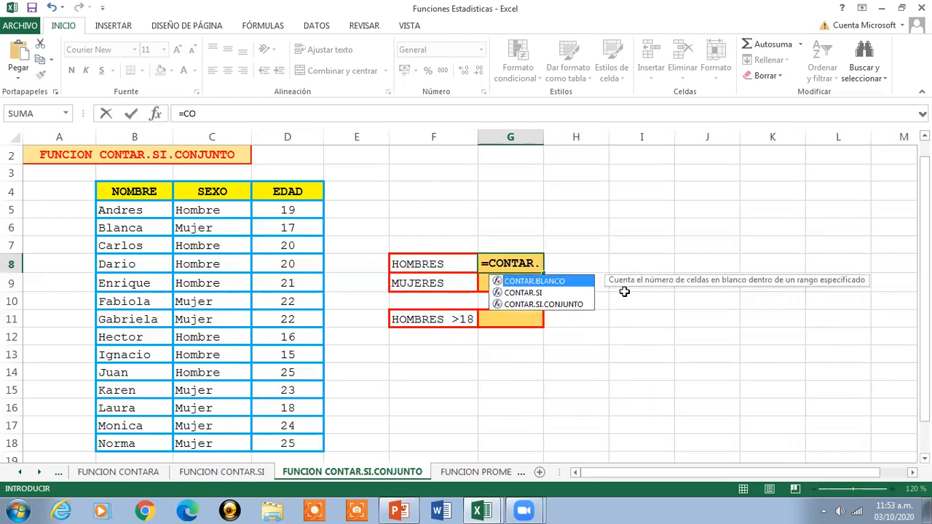
pyautogui.doubleClick(566, 305)
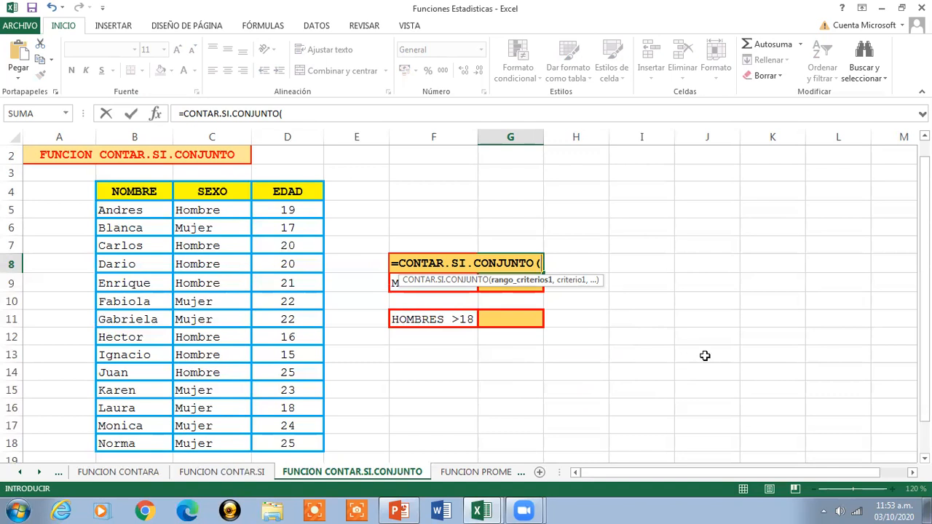
pyautogui.moveTo(221, 209); pyautogui.dragTo(208, 443)
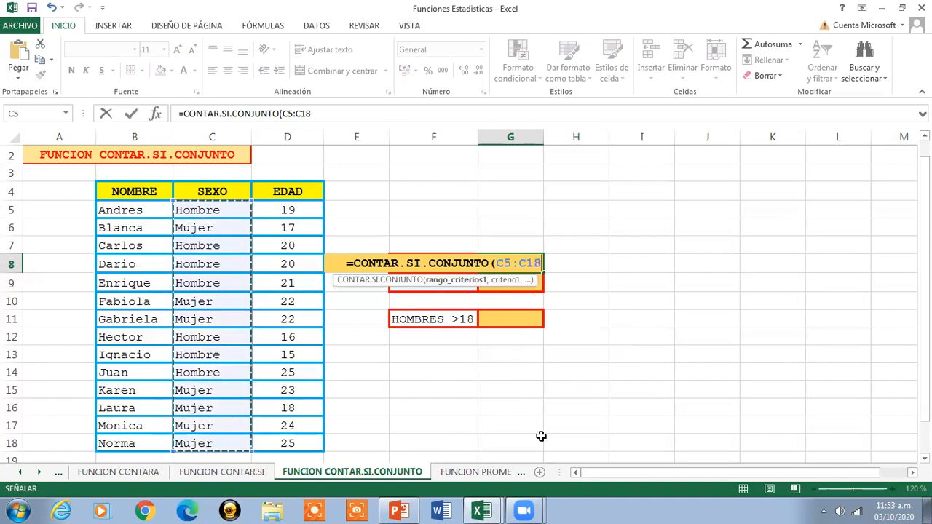
pyautogui.write(',')
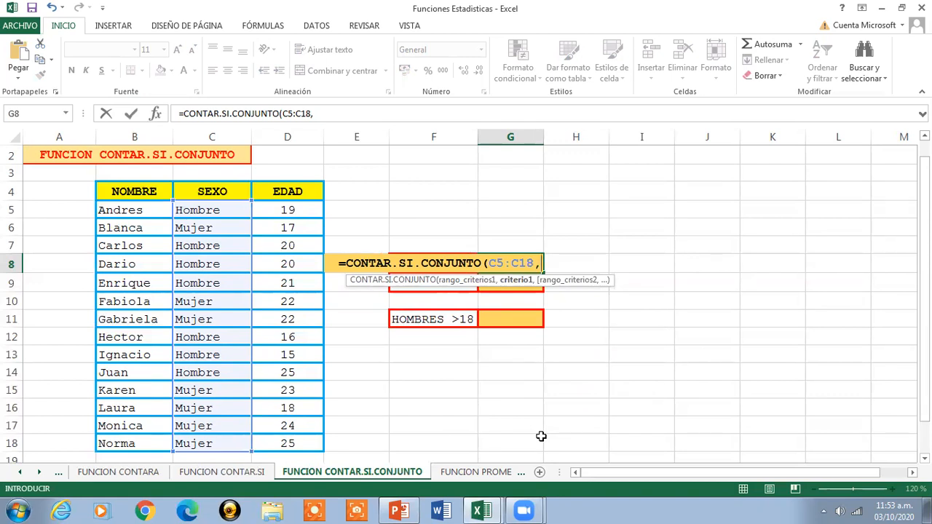
pyautogui.write('"Hombre')
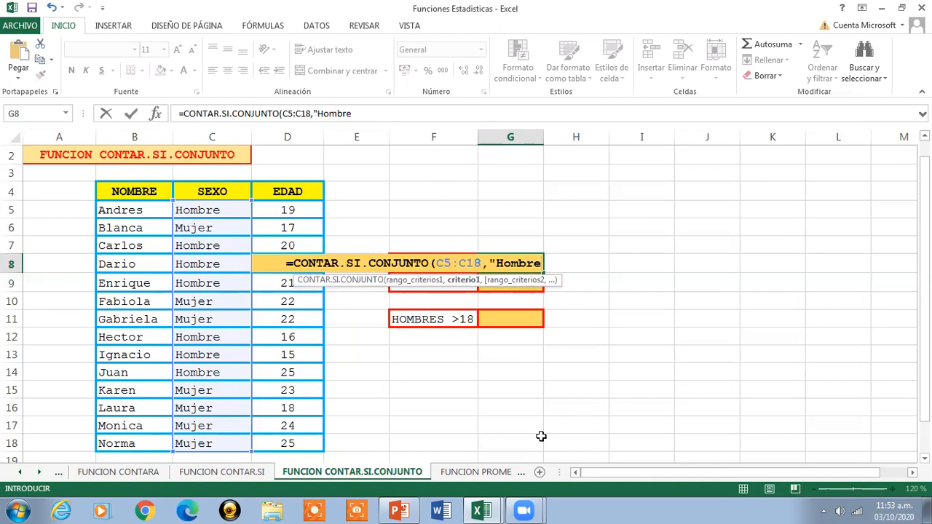
pyautogui.write('")')
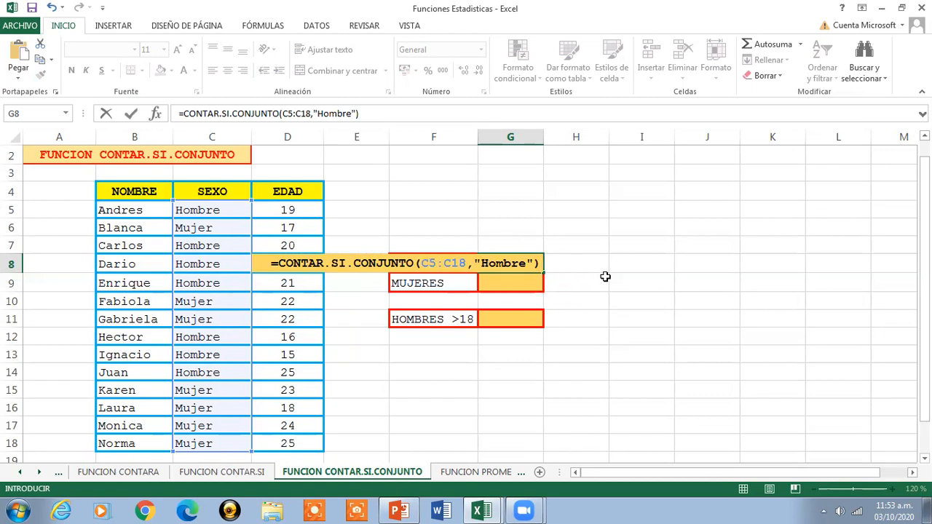
pyautogui.press('Return')
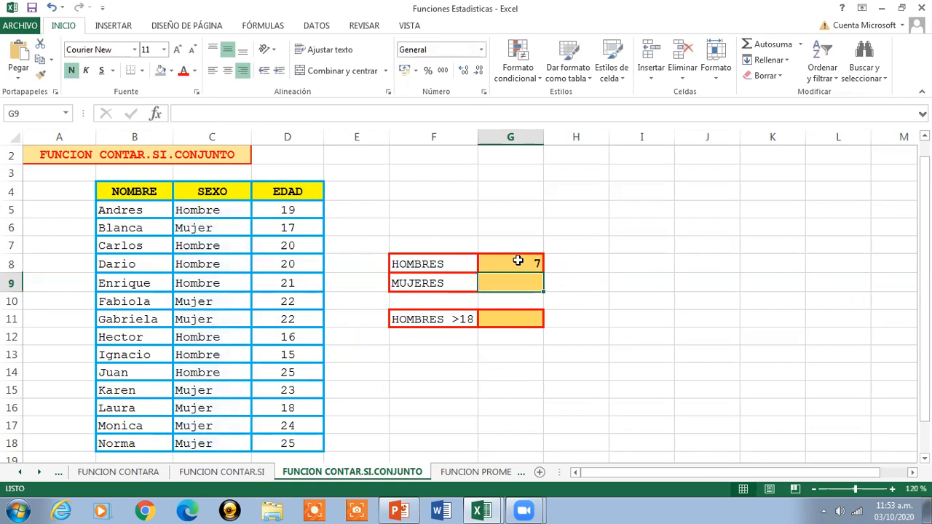
pyautogui.click(518, 260)
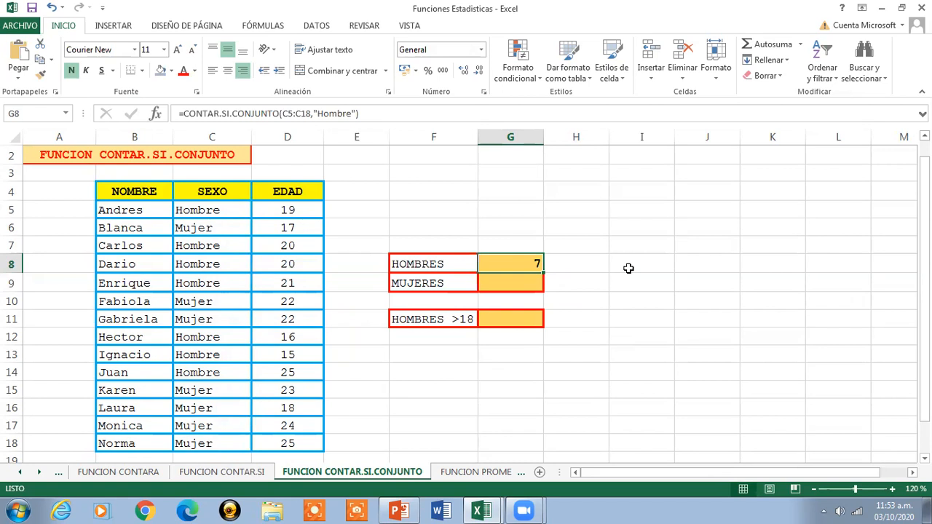
# - Enter =CONTAR.SI.CONJUNTO(C5:C18,"Mujer") in G9 to count the MUJERES from the SEXO column, and check the resulting formula
pyautogui.press('Down')
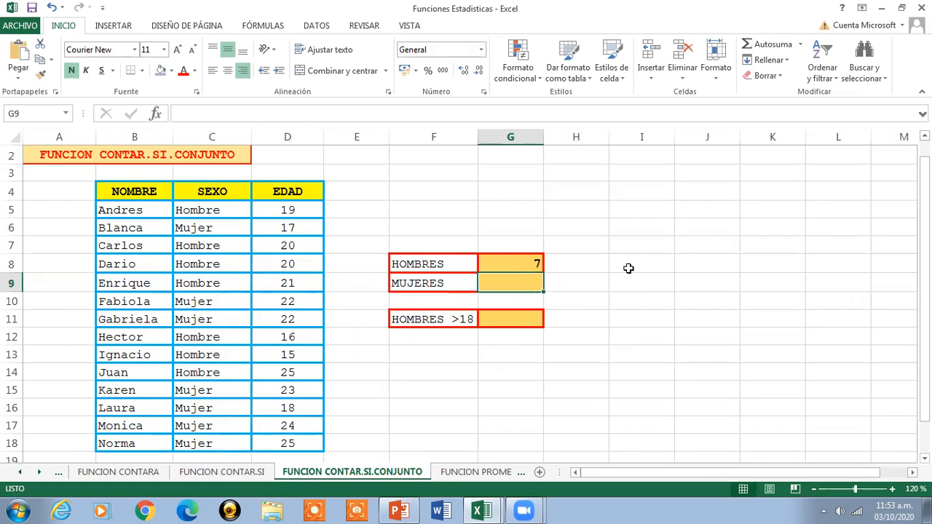
pyautogui.write('=')
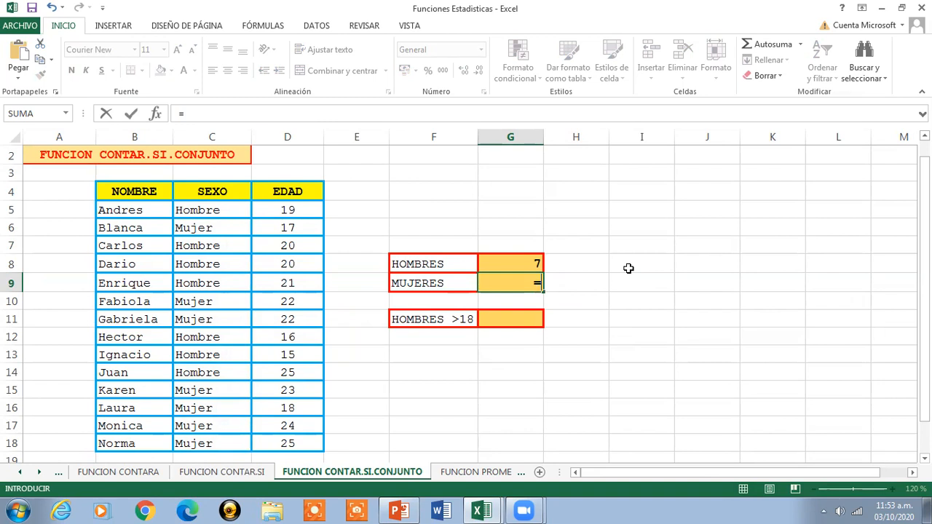
pyautogui.write('contar')
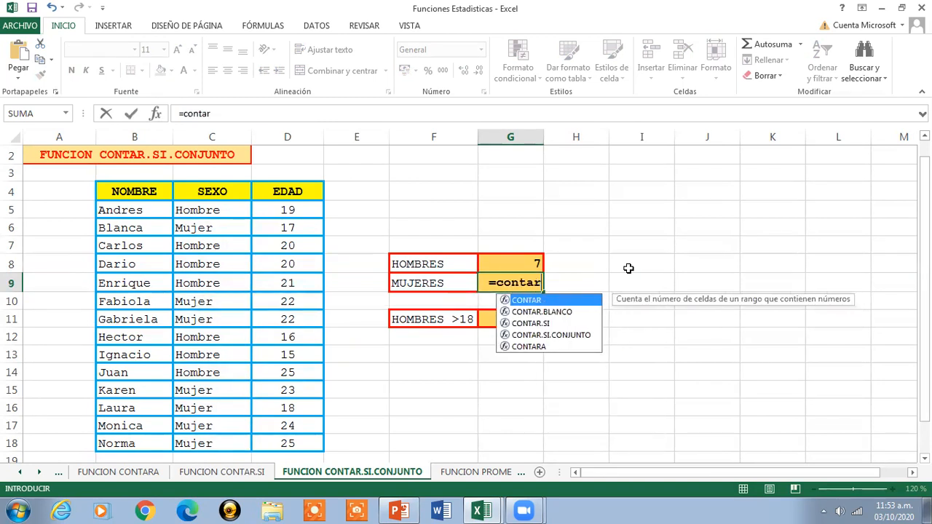
pyautogui.write('.')
pyautogui.doubleClick(539, 323)
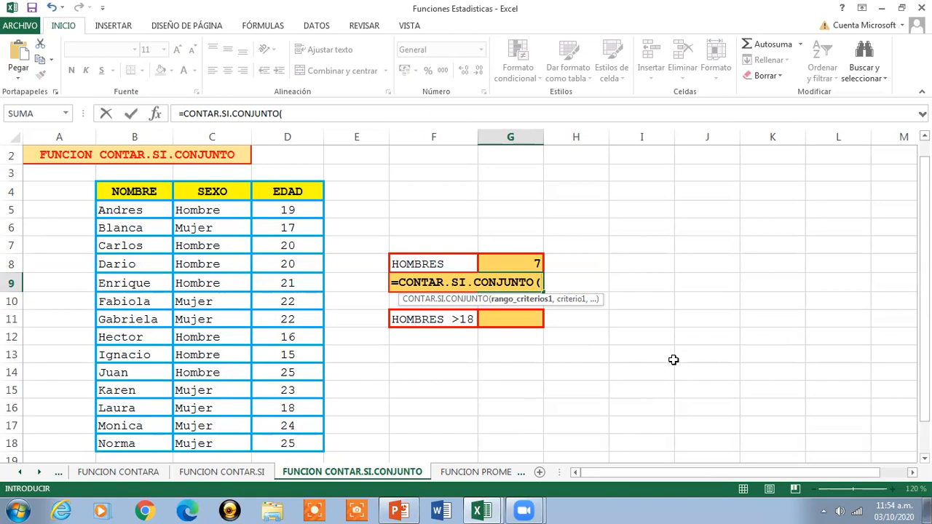
pyautogui.moveTo(223, 210); pyautogui.dragTo(217, 445)
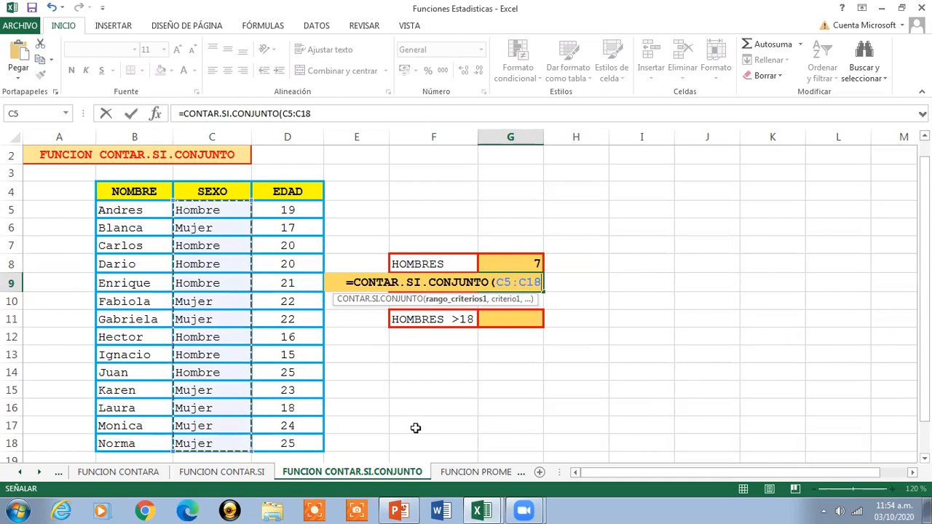
pyautogui.write(',')
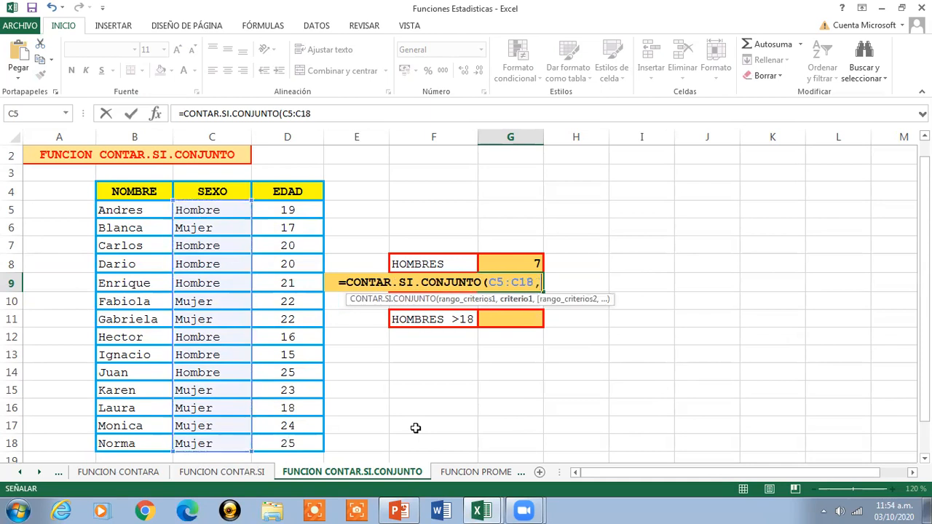
pyautogui.write('"')
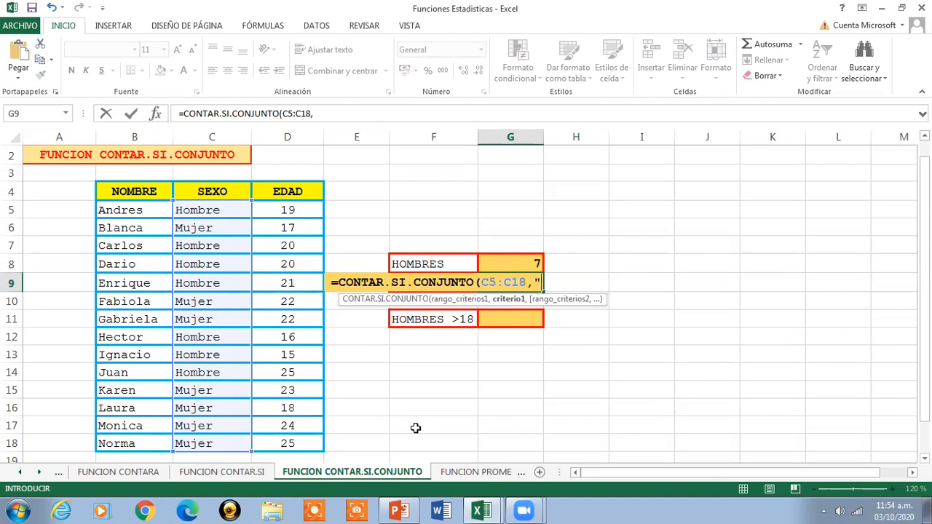
pyautogui.write('Muj')
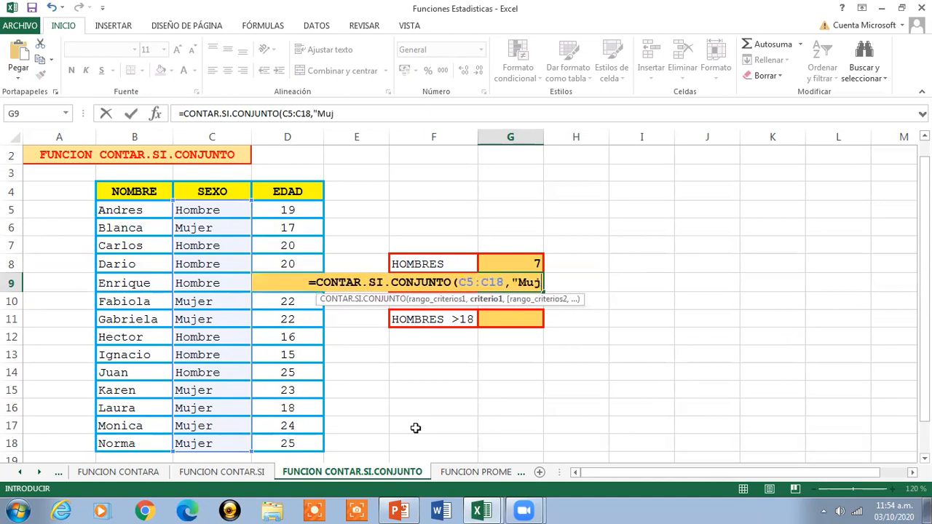
pyautogui.write('er"')
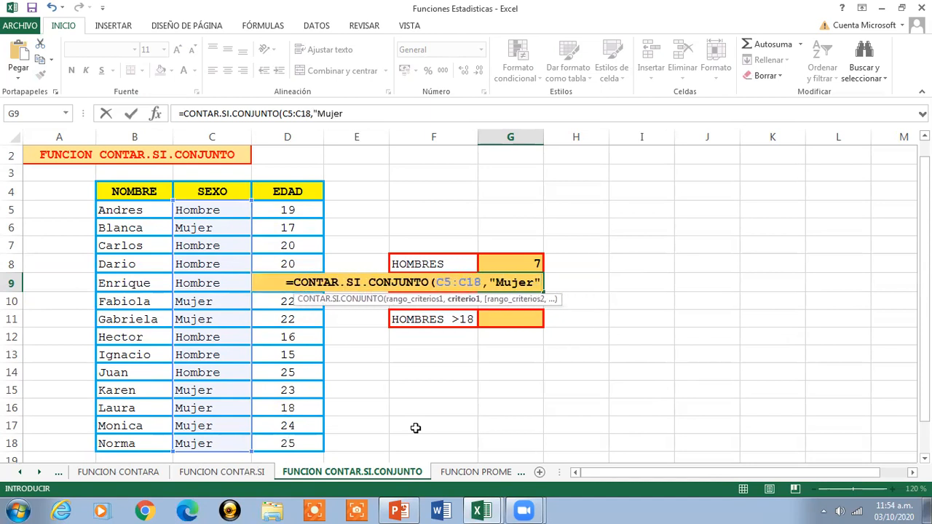
pyautogui.write(')')
pyautogui.press('Return')
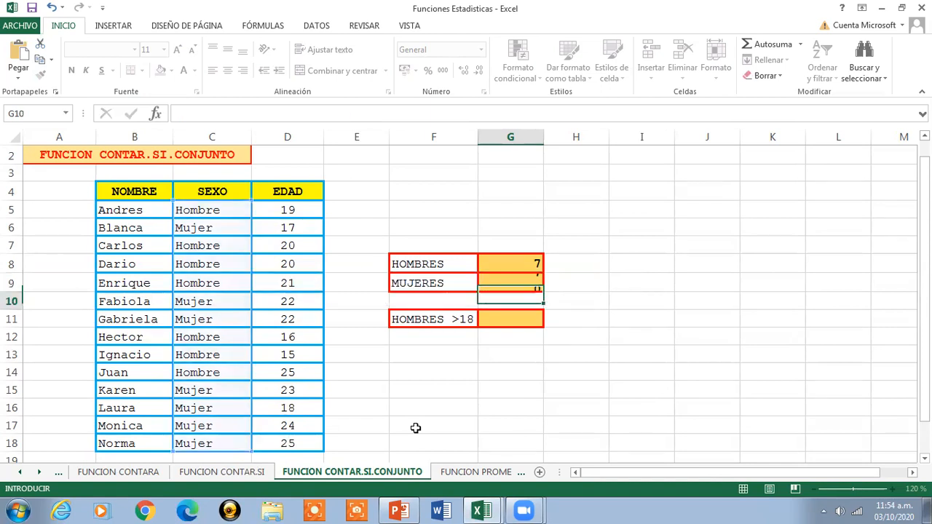
pyautogui.click(502, 281)
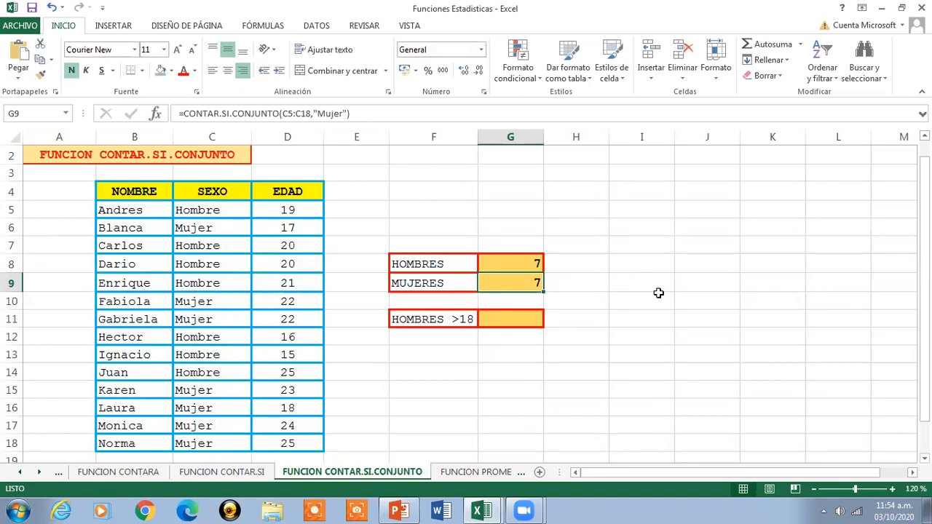
# - Start a CONTAR.SI.CONJUNTO formula in G11 for HOMBRES >18, with the SEXO range C5:C18 and the criterion "Hombre"
pyautogui.press('Down')
pyautogui.press('Down')
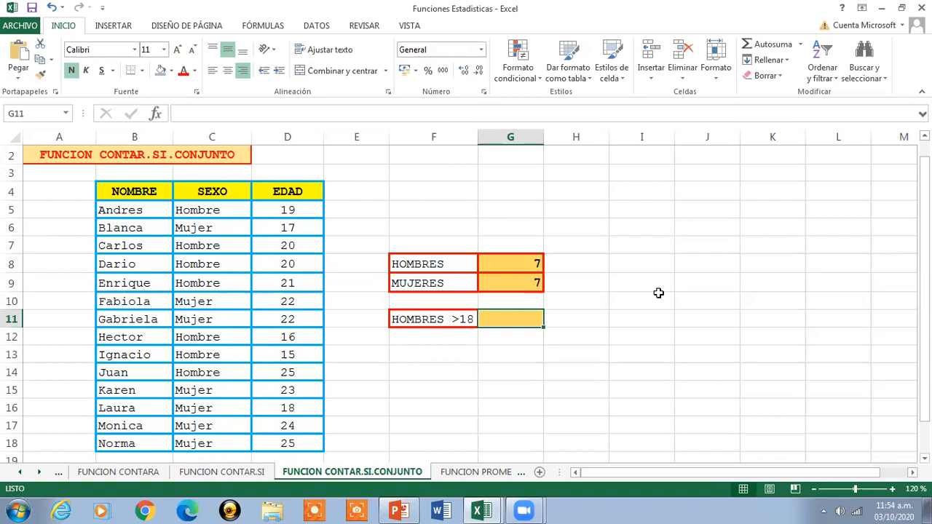
pyautogui.write('=con')
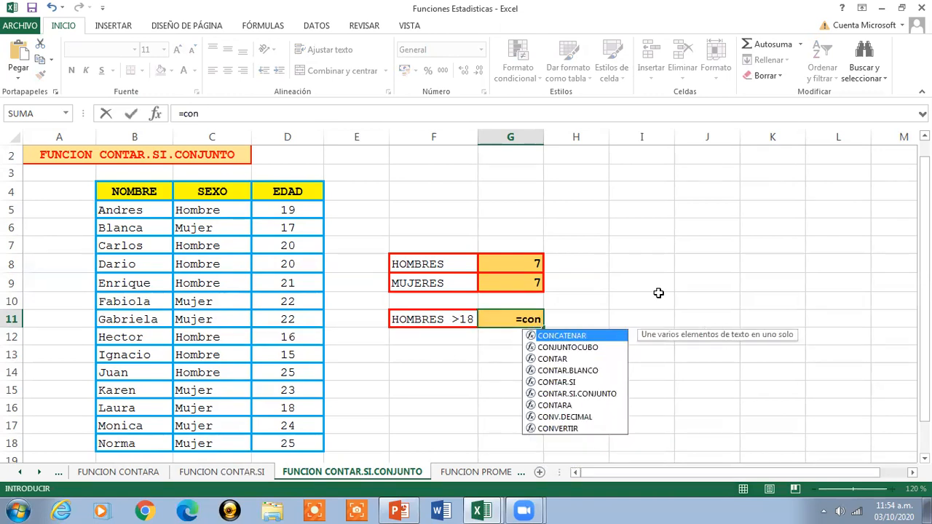
pyautogui.press('BackSpace')
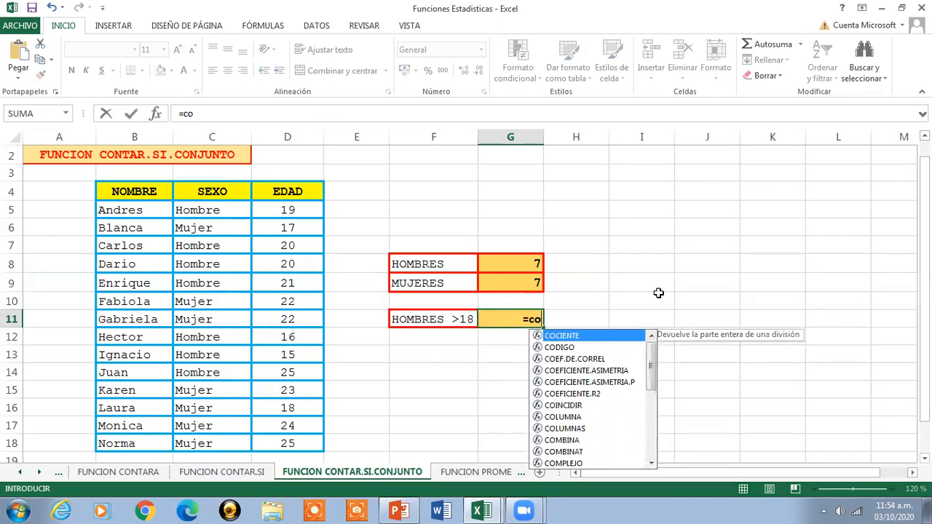
pyautogui.press('BackSpace')
pyautogui.press('BackSpace')
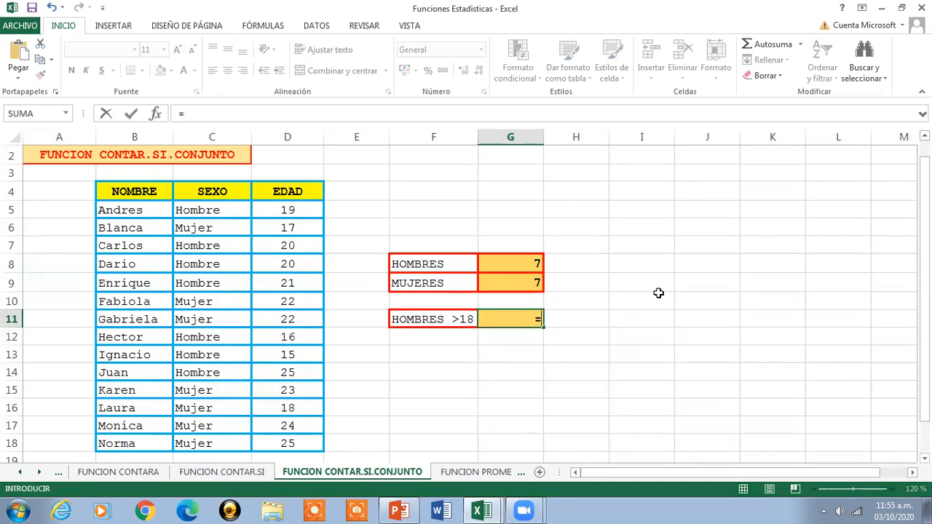
pyautogui.write('CONTAR.')
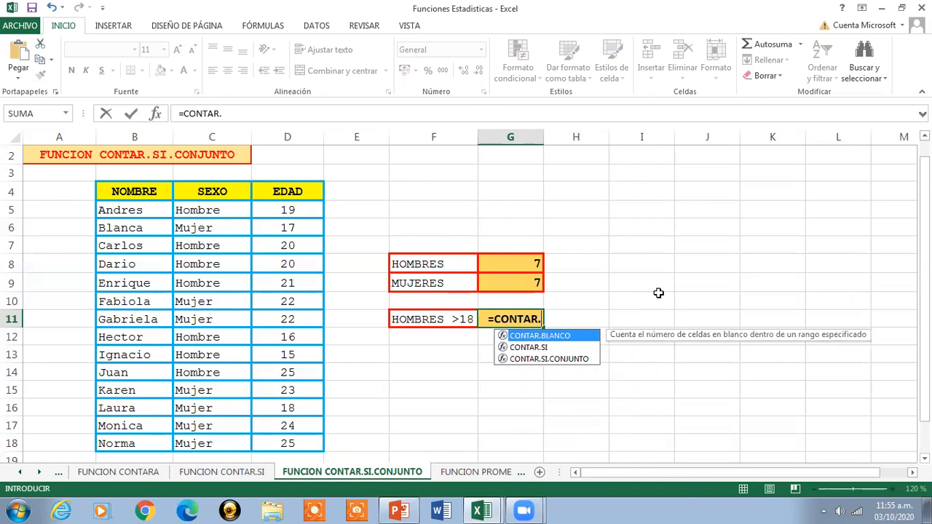
pyautogui.doubleClick(566, 359)
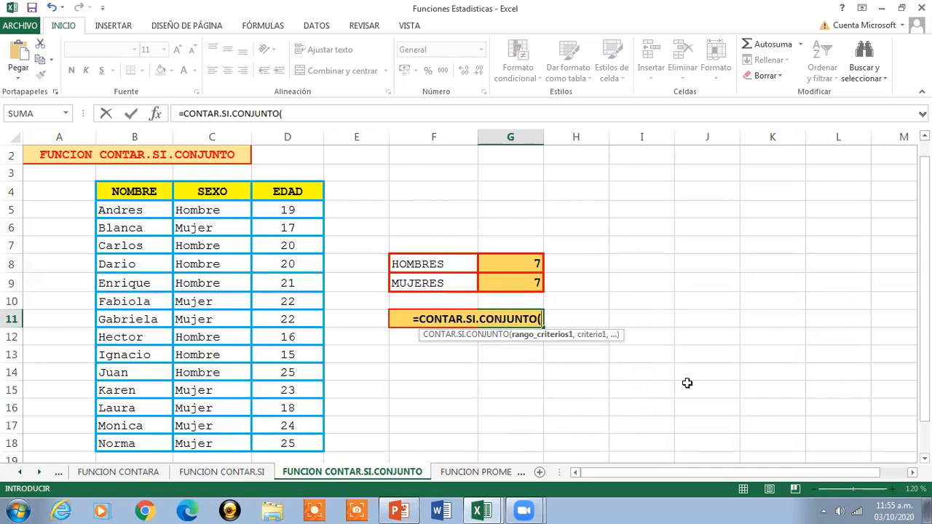
pyautogui.moveTo(212, 210); pyautogui.dragTo(204, 439)
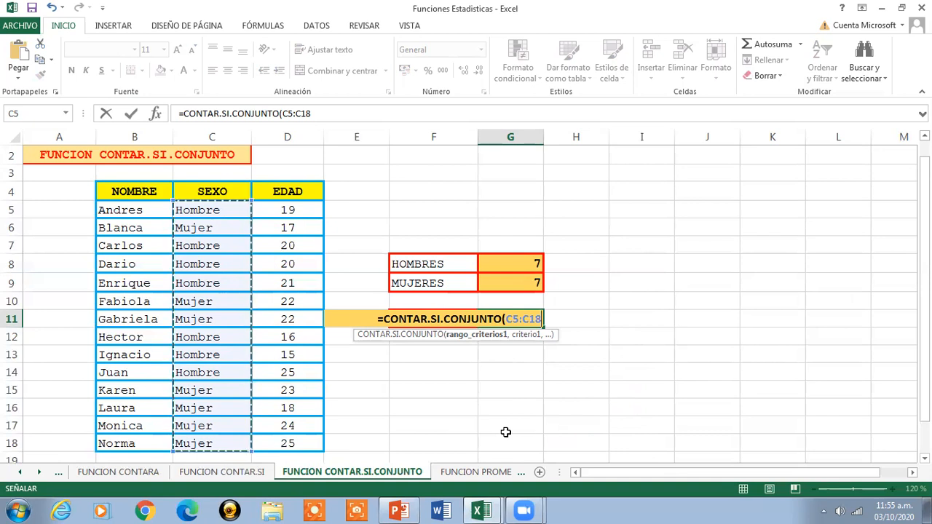
pyautogui.write(',')
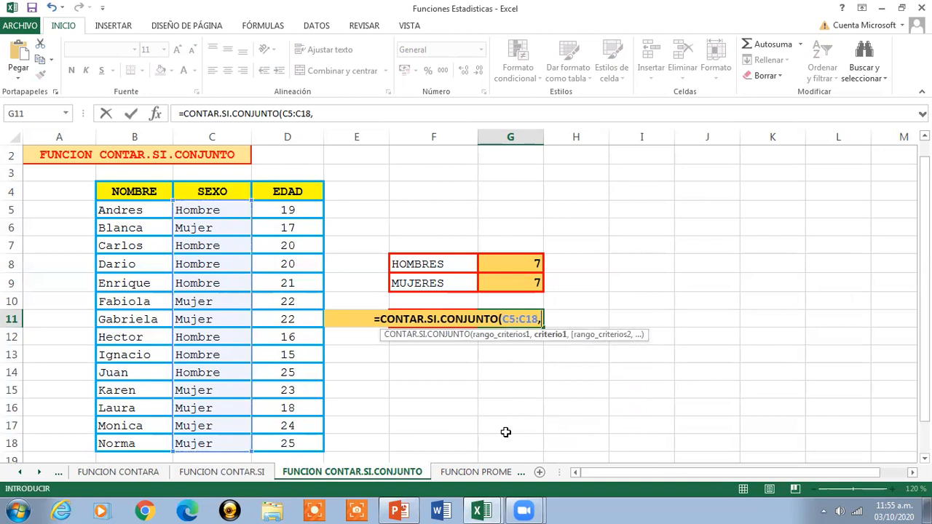
pyautogui.write('"')
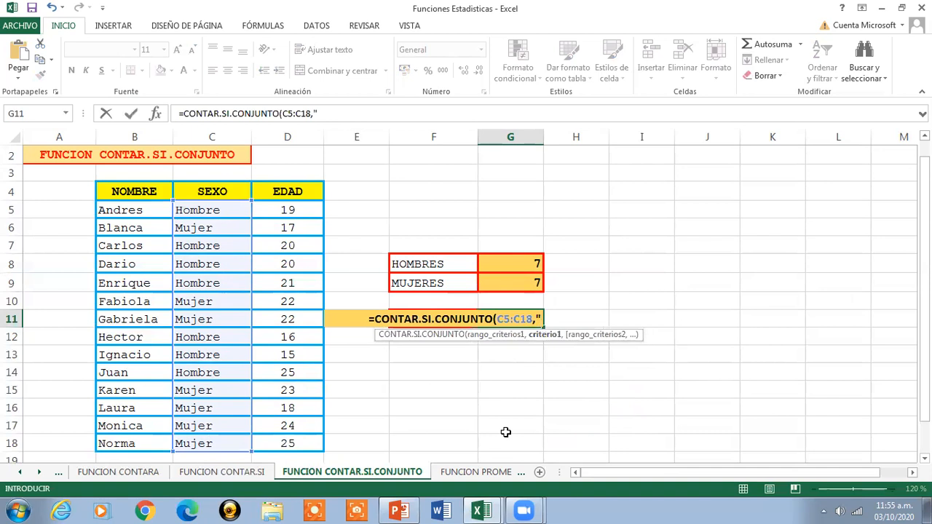
pyautogui.write('Homb')
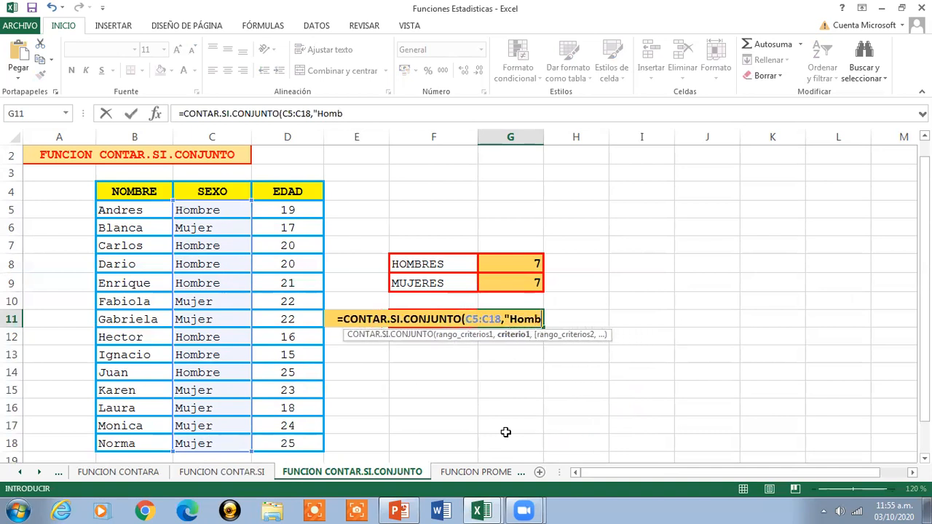
pyautogui.write('re"')
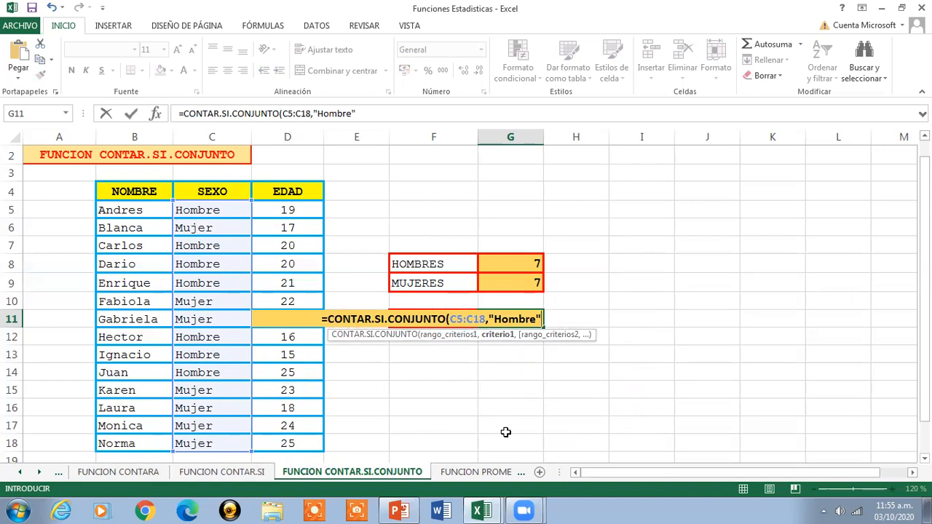
pyautogui.write(',')
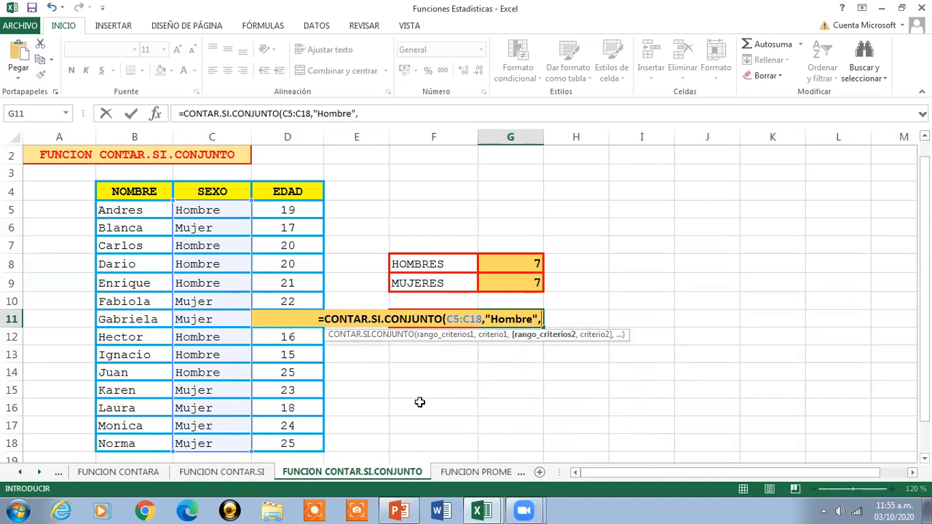
# - Complete the G11 formula with the EDAD range D5:D18 and the criterion ">18", and check the resulting formula
pyautogui.moveTo(284, 209); pyautogui.dragTo(291, 444)
pyautogui.write(',')
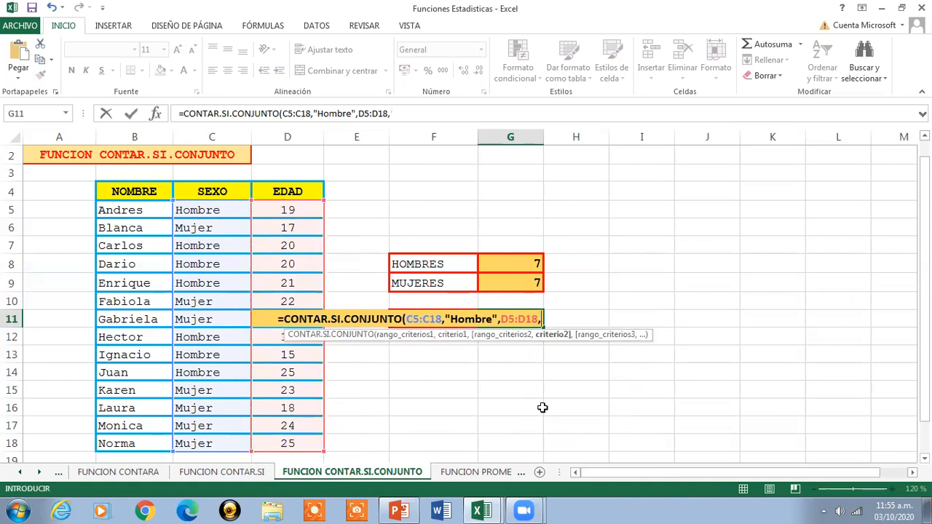
pyautogui.write('"')
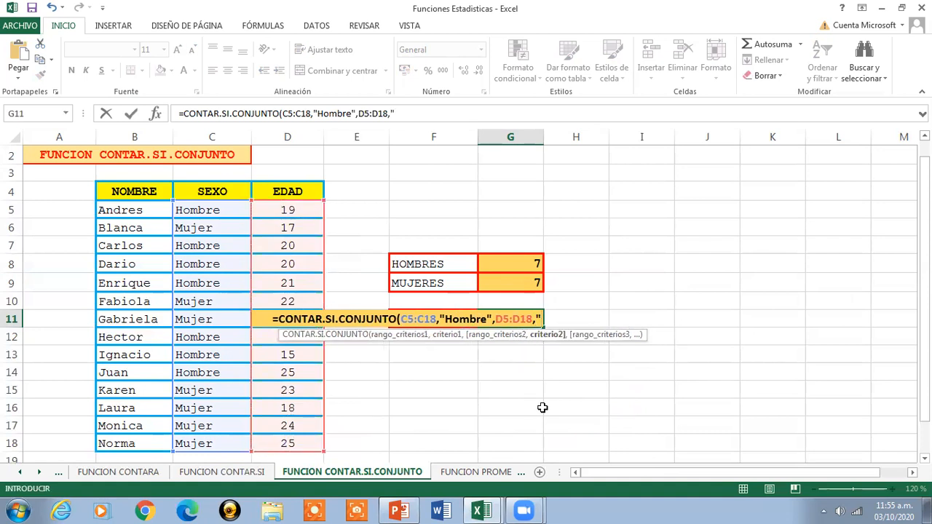
pyautogui.write('>')
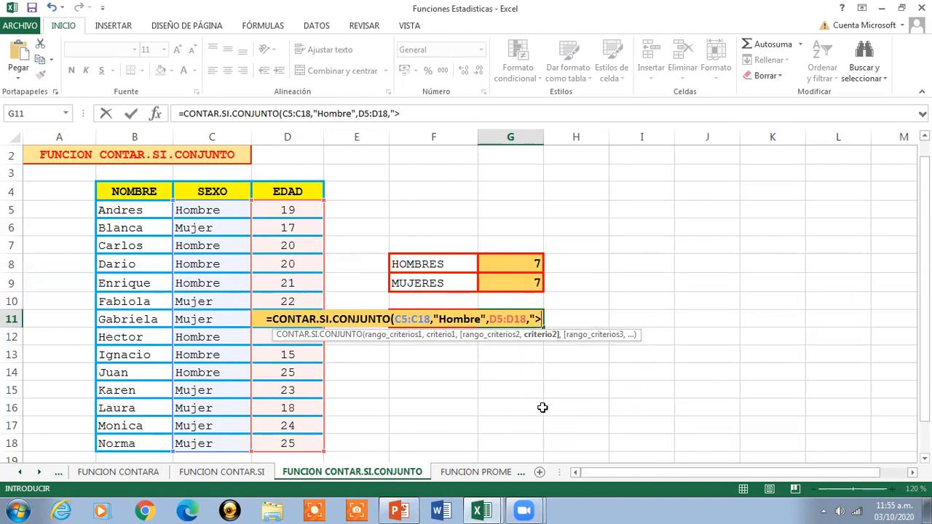
pyautogui.write('18"')
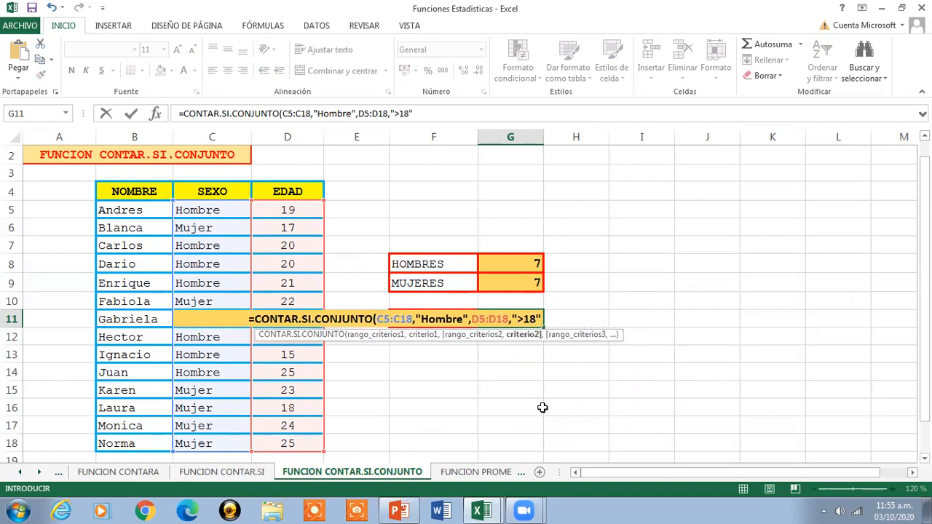
pyautogui.write(')')
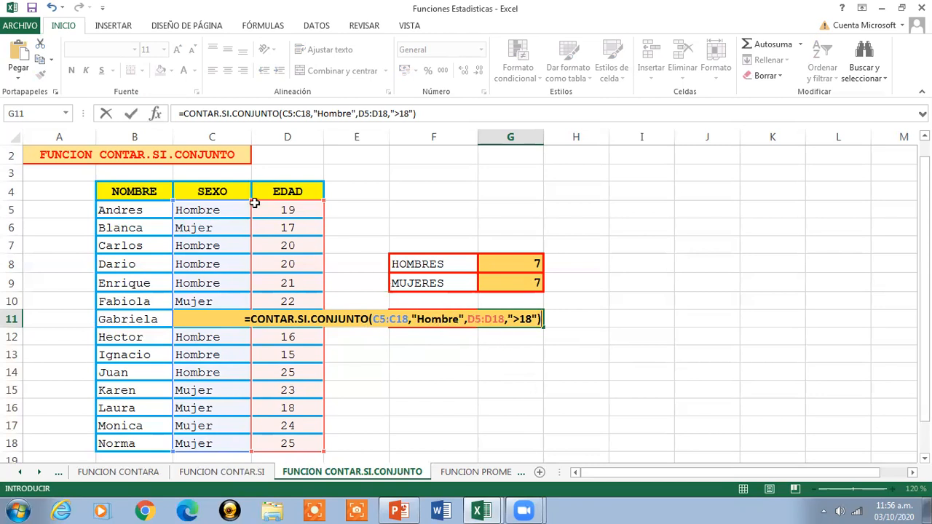
pyautogui.press('Return')
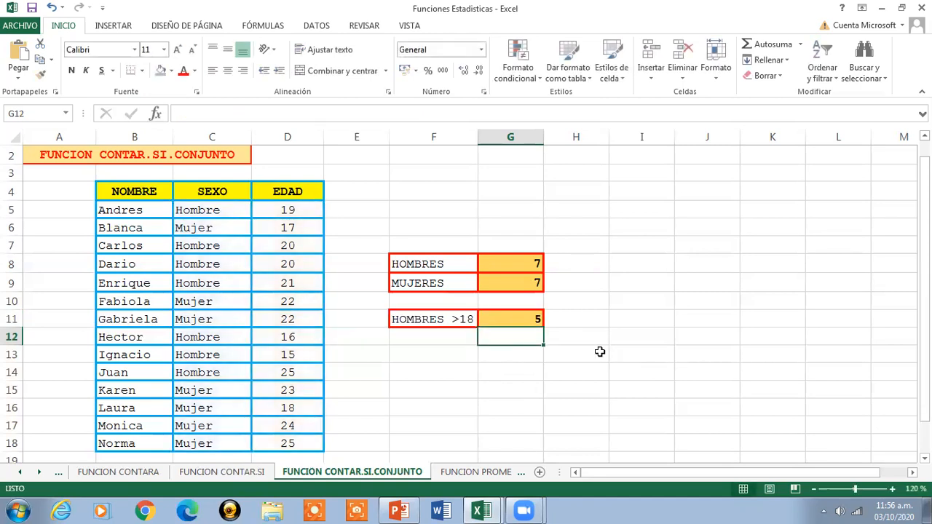
pyautogui.press('Up')
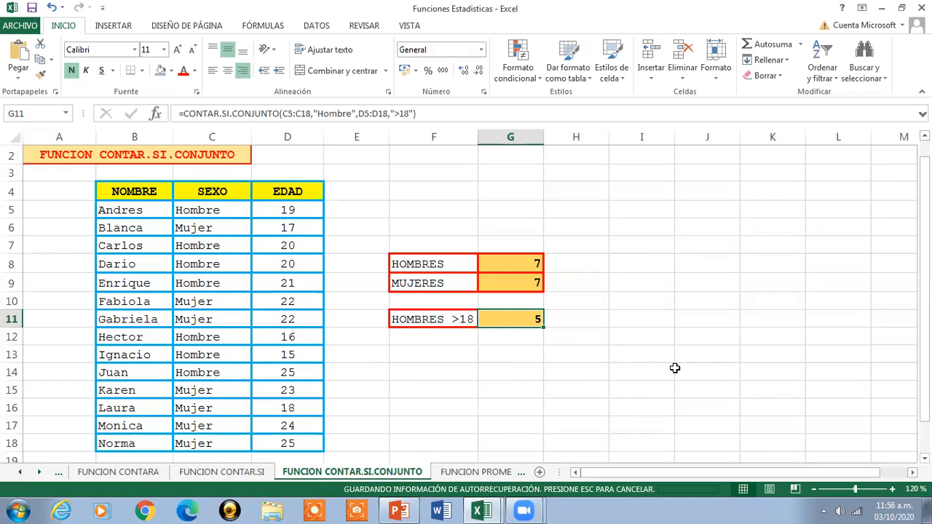
# - Open the FUNCION PROMEDIO.SI sheet, and review the PROMEDIO.SI definition and syntax in the Sesion de Clases Nro 8 workbook
pyautogui.click(189, 156)
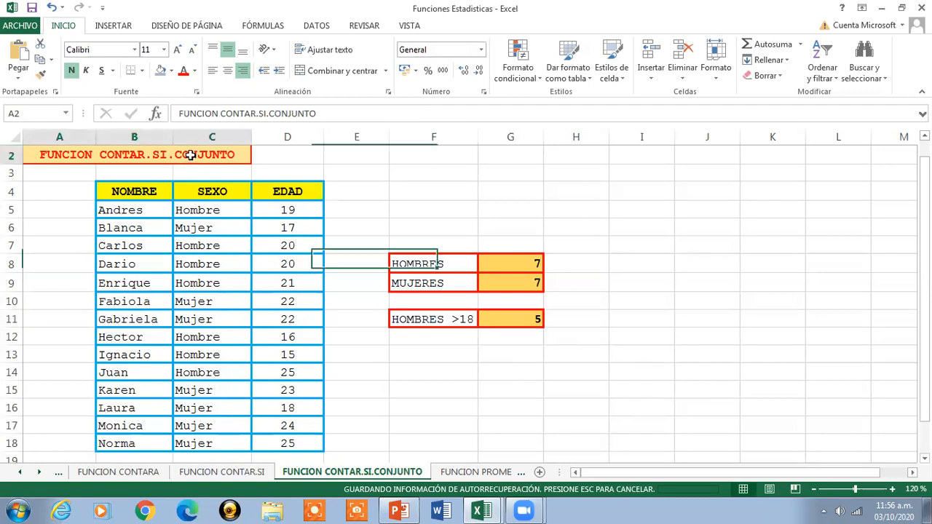
pyautogui.moveTo(923, 268); pyautogui.dragTo(923, 263)
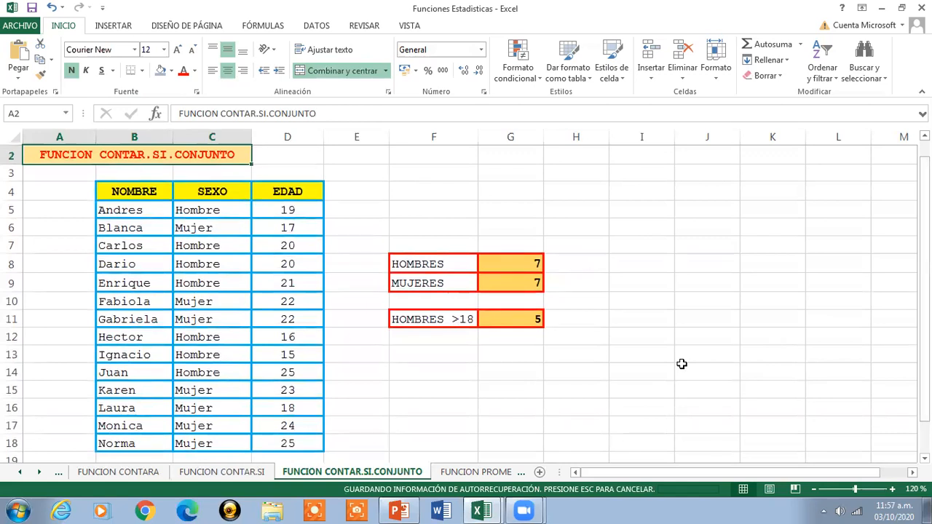
pyautogui.click(481, 471)
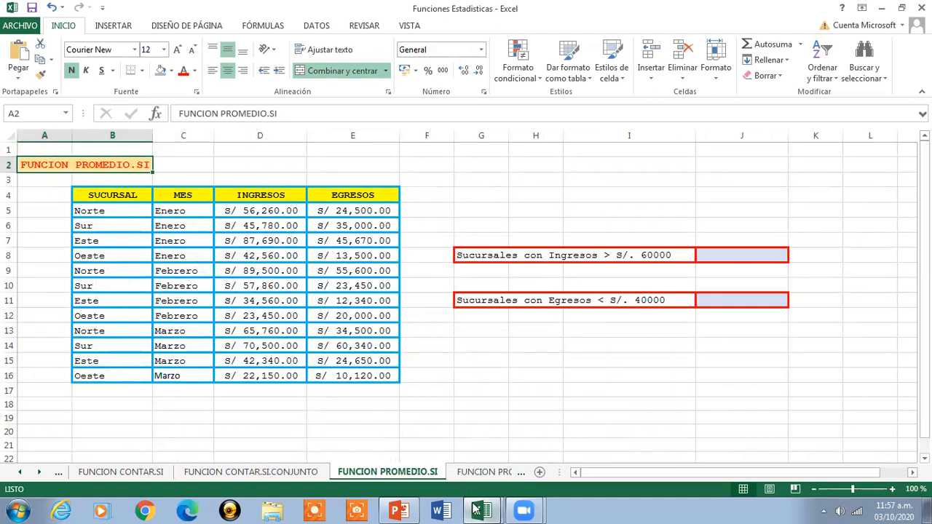
pyautogui.moveTo(482, 510)
pyautogui.click(420, 459)
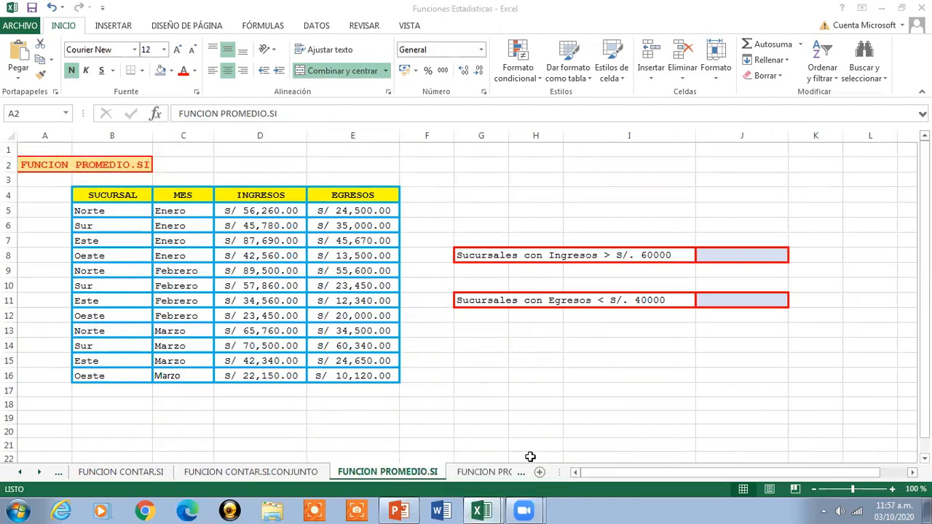
pyautogui.scroll(-2, 567, 285)
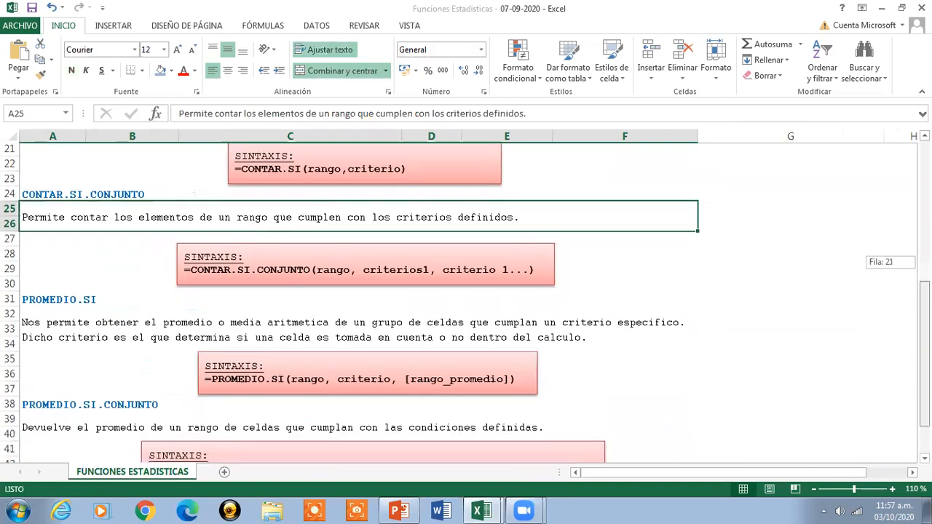
pyautogui.click(567, 284)
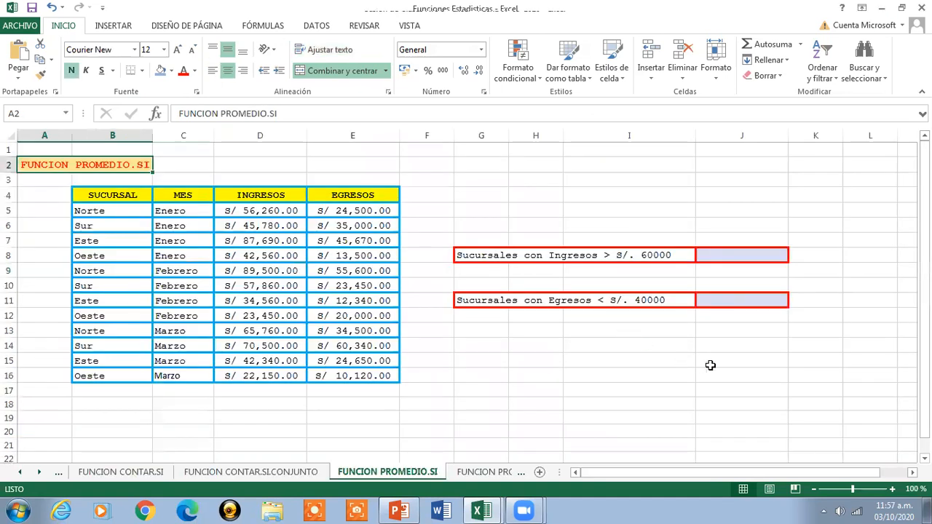
# - Back in Funciones Estadisticas, review the SUCURSAL, MES, INGRESOS and EGRESOS headers and highlight the whole practice table B4:E16
pyautogui.click(892, 489)
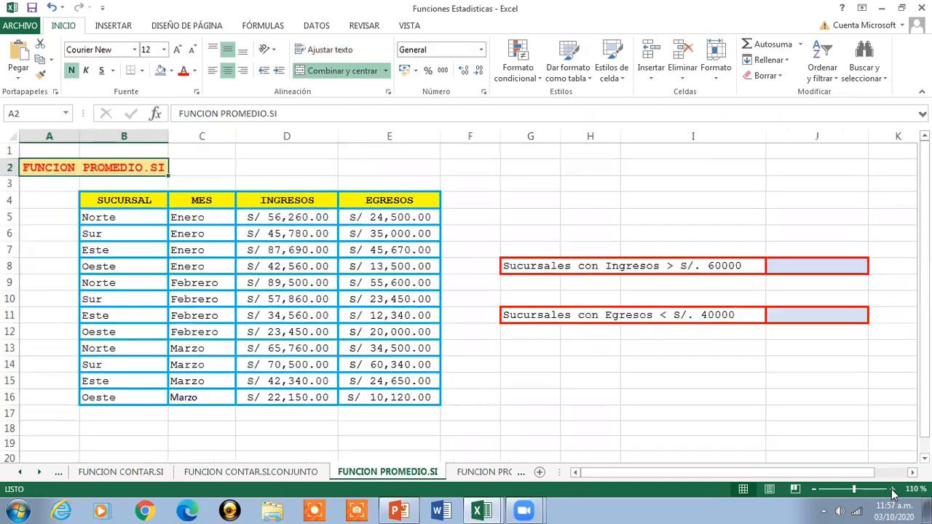
pyautogui.click(892, 490)
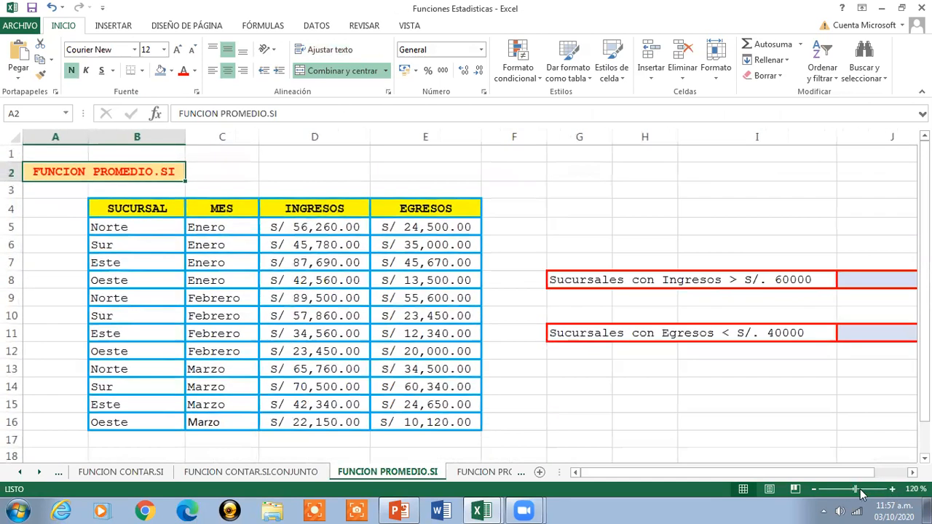
pyautogui.click(814, 490)
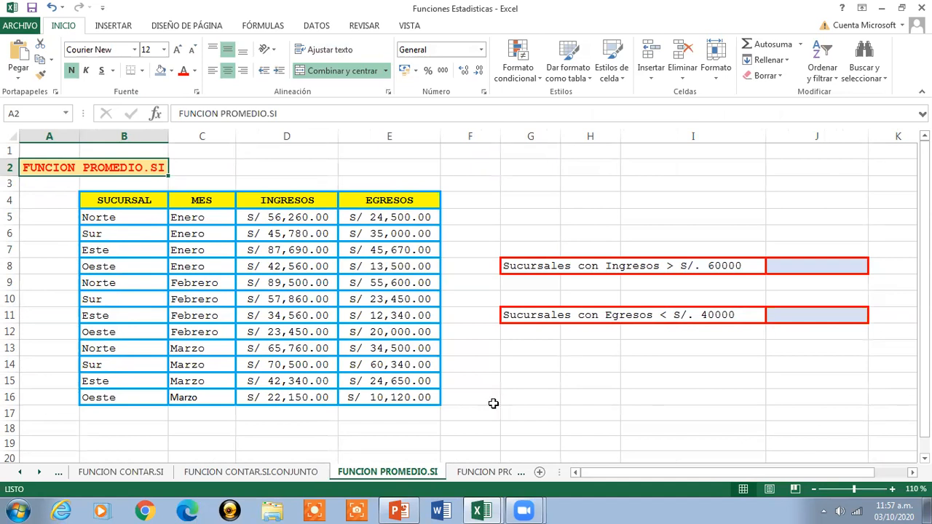
pyautogui.click(135, 206)
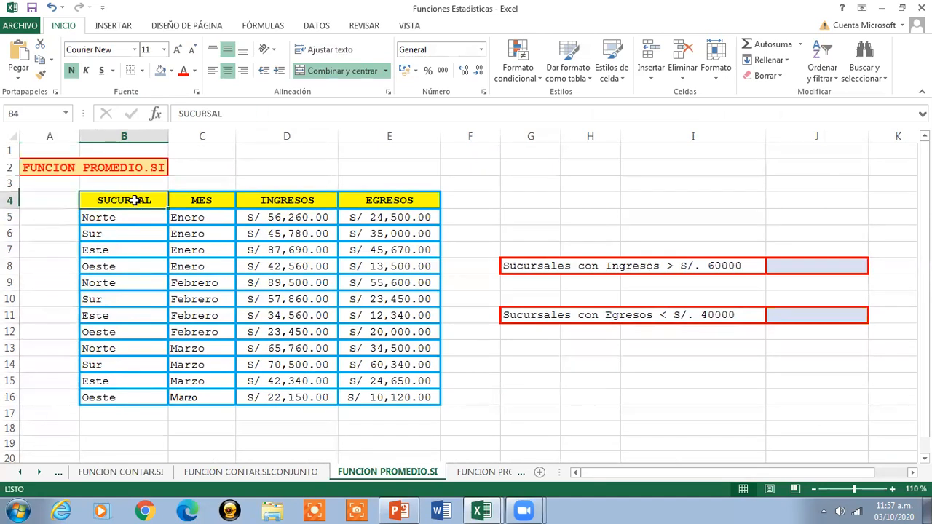
pyautogui.click(193, 204)
pyautogui.click(257, 208)
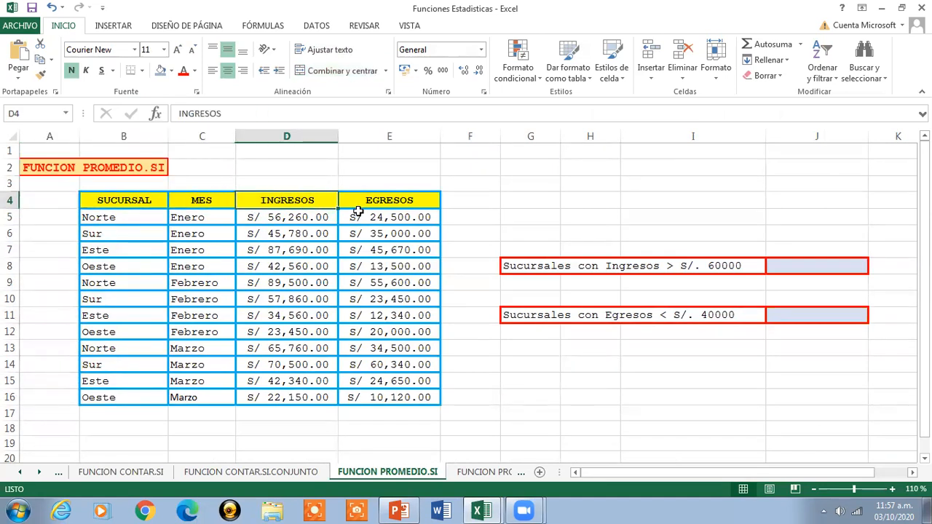
pyautogui.click(359, 206)
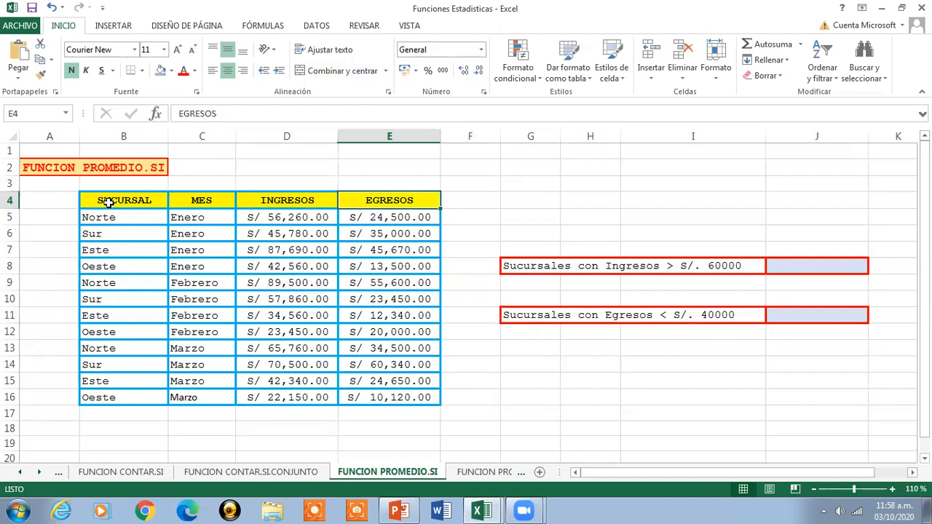
pyautogui.moveTo(108, 203); pyautogui.dragTo(420, 397)
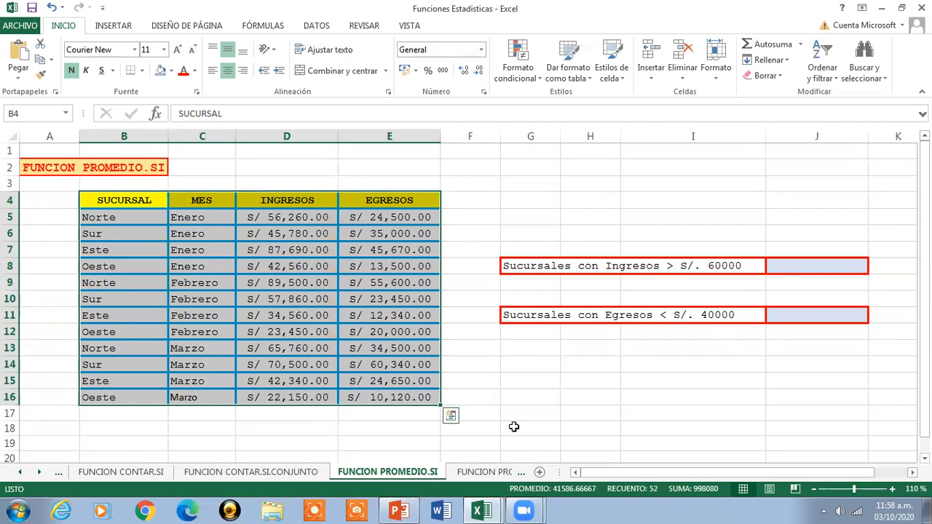
# - Highlight the data rows B5:E16 of the branch table, and select J8, the result cell for Sucursales con Ingresos > S/. 60000
pyautogui.click(145, 214)
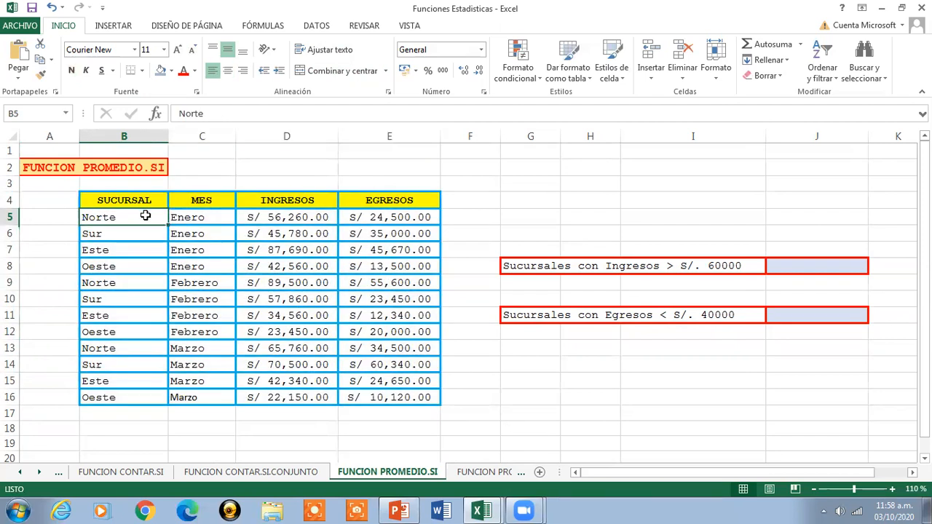
pyautogui.moveTo(94, 217); pyautogui.dragTo(374, 398)
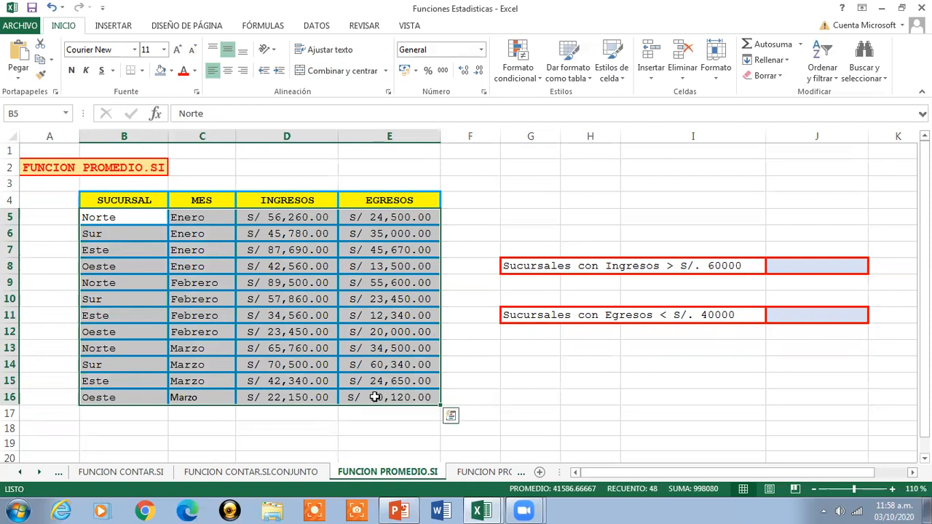
pyautogui.click(794, 264)
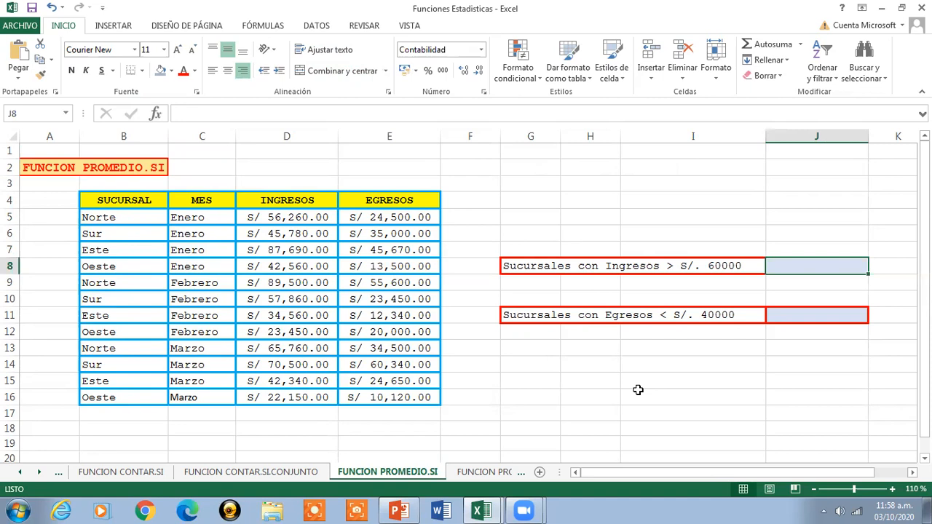
# - Start a PROMEDIO.SI formula in J8 with the INGRESOS values D5:D16 as its range
pyautogui.write('=')
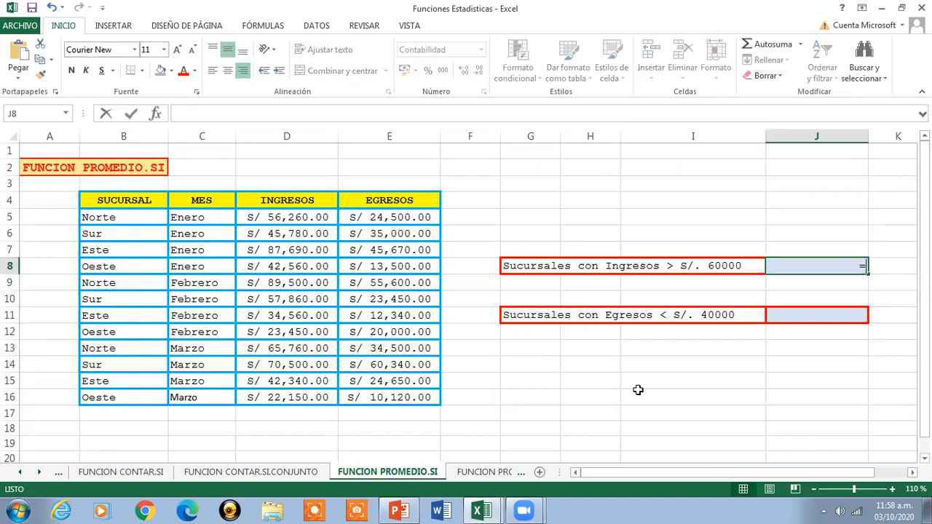
pyautogui.write('PROMEDIO')
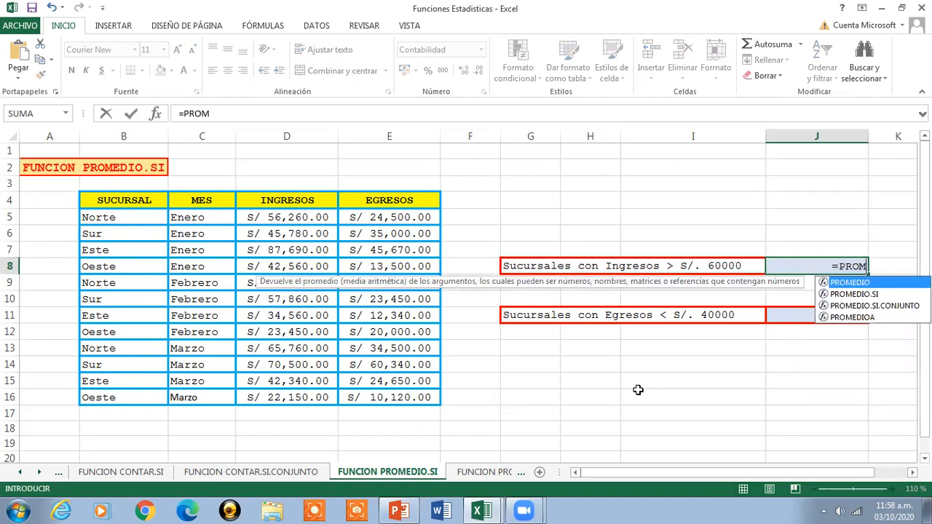
pyautogui.doubleClick(864, 294)
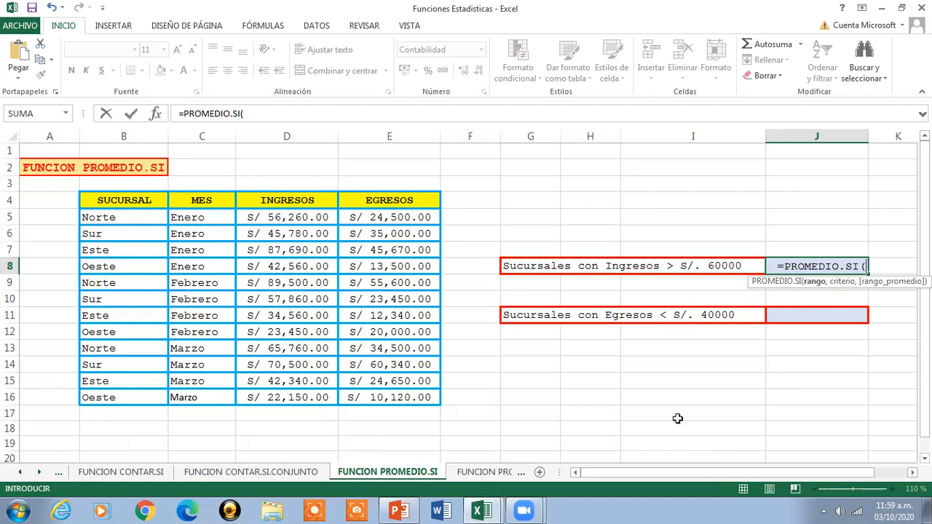
pyautogui.moveTo(301, 216); pyautogui.dragTo(304, 393)
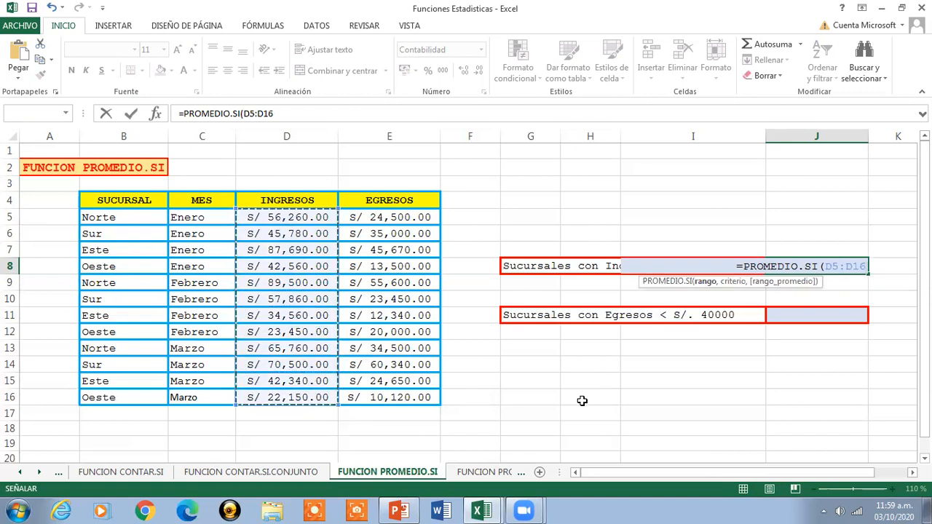
pyautogui.write(',')
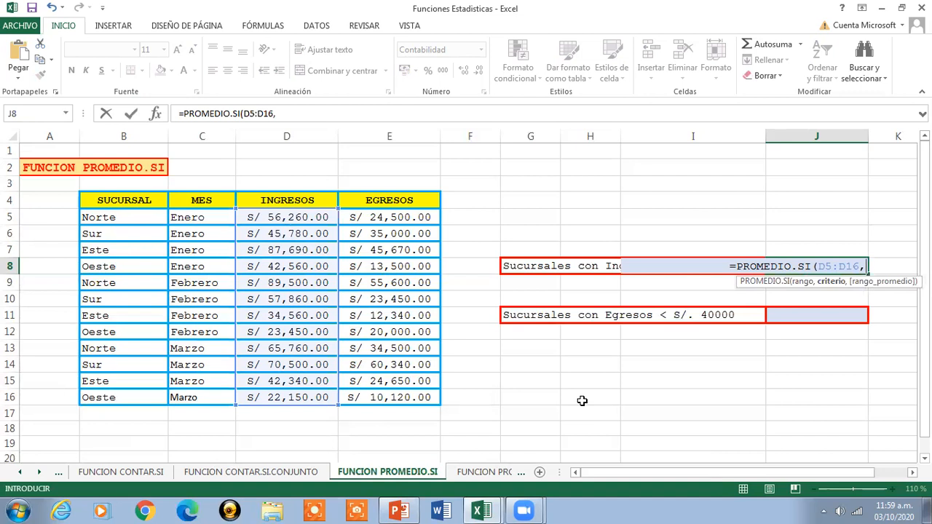
# - Complete the J8 formula with the criterion ">60,000" and make its result bold
pyautogui.write('"')
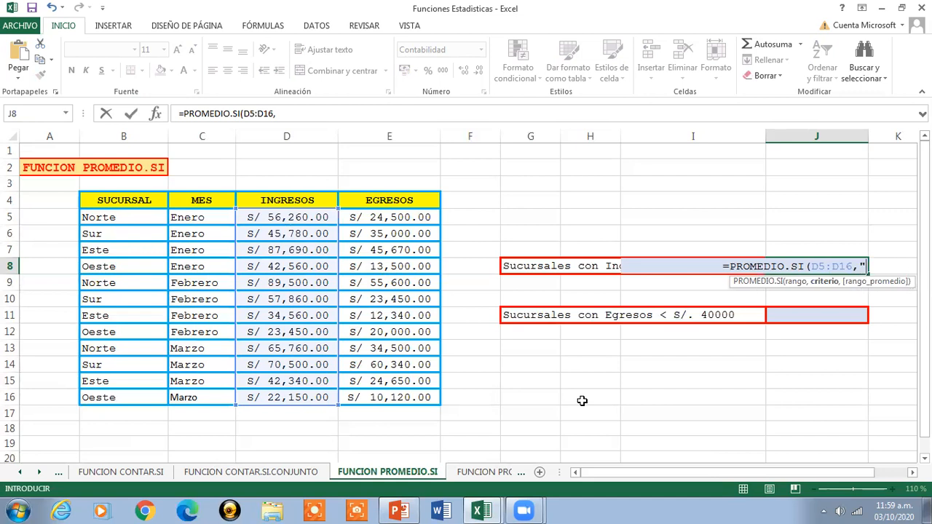
pyautogui.write('>')
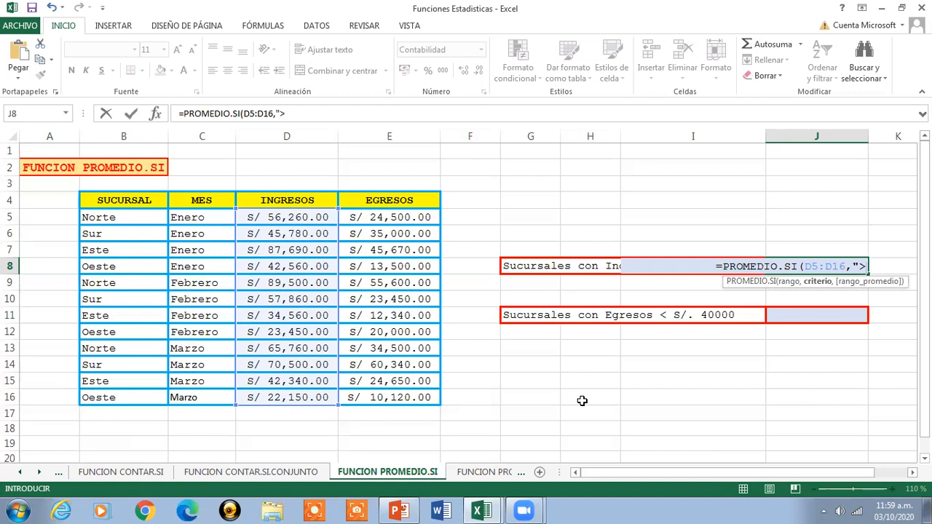
pyautogui.write('60,000')
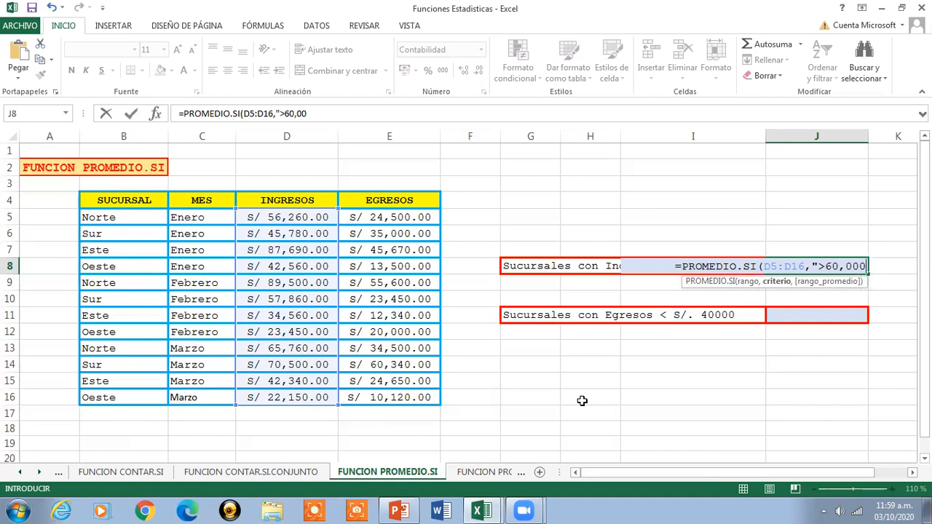
pyautogui.write('"')
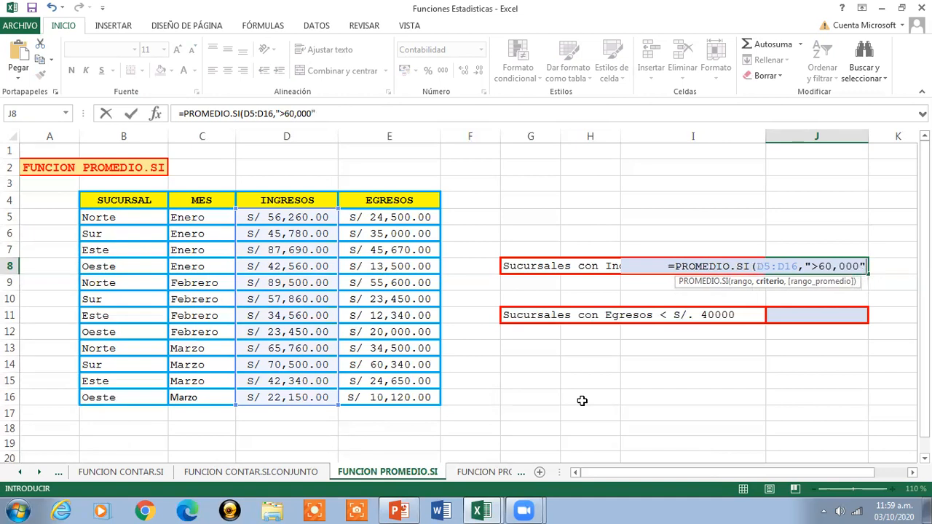
pyautogui.write(')')
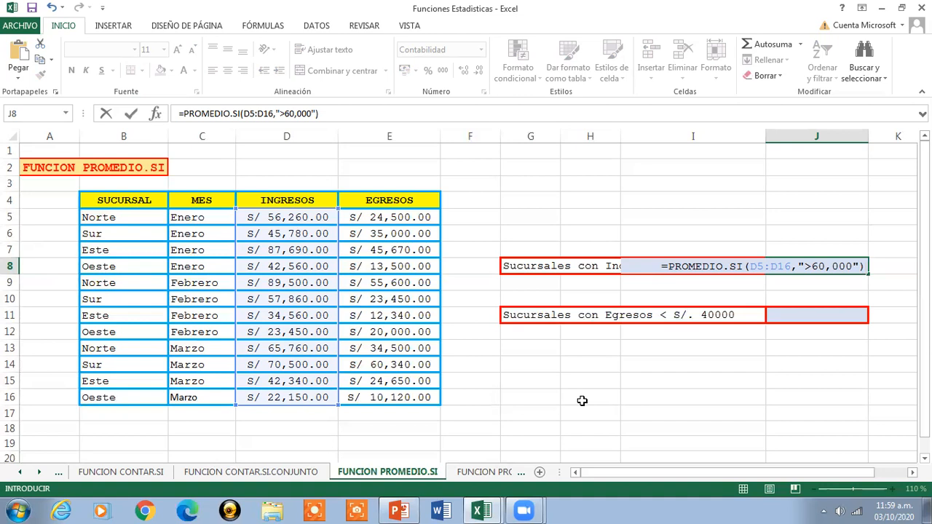
pyautogui.press('Return')
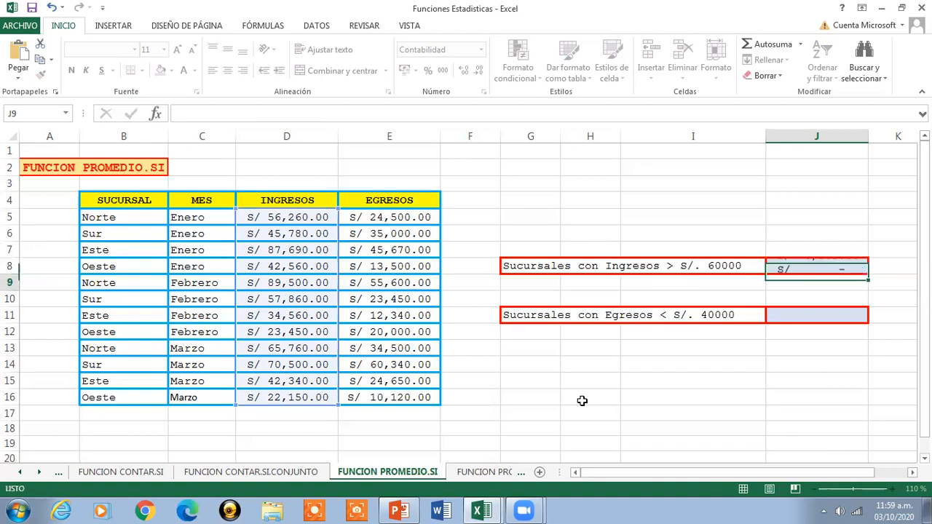
pyautogui.click(850, 266)
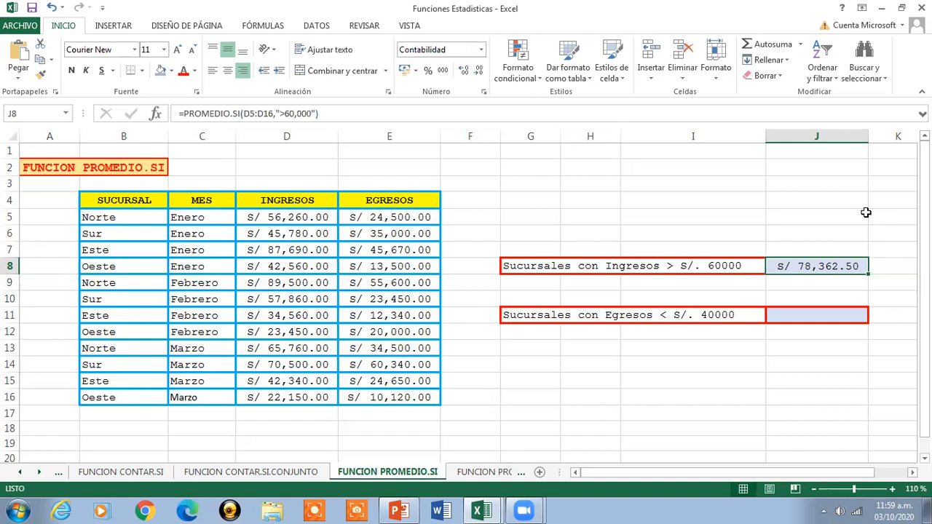
pyautogui.click(72, 70)
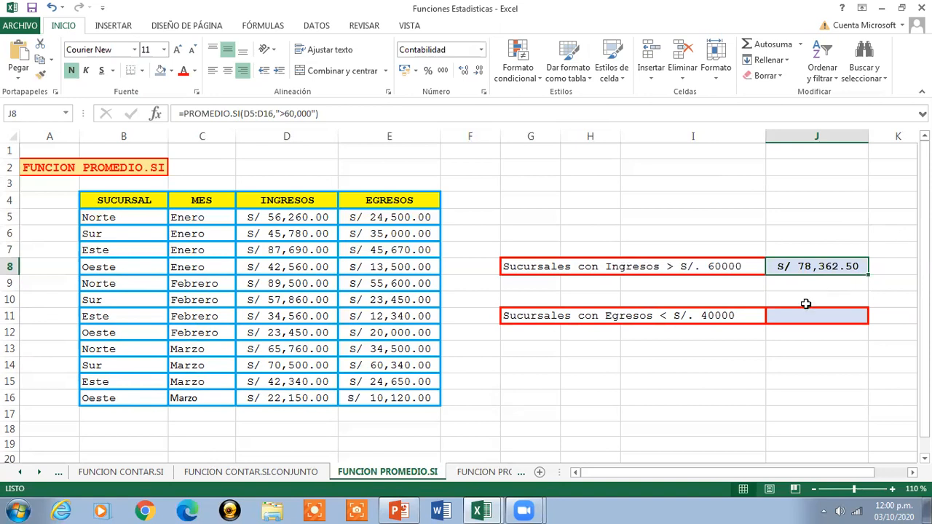
# - Start a PROMEDIO.SI formula in J11, beside Sucursales con Egresos < S/. 40000, with the EGRESOS values E5:E16 as its range
pyautogui.click(800, 313)
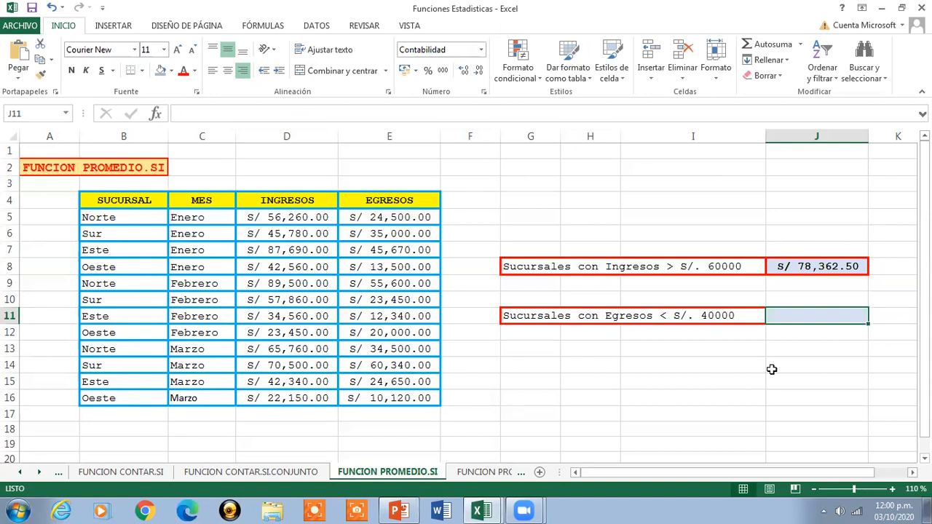
pyautogui.write('=')
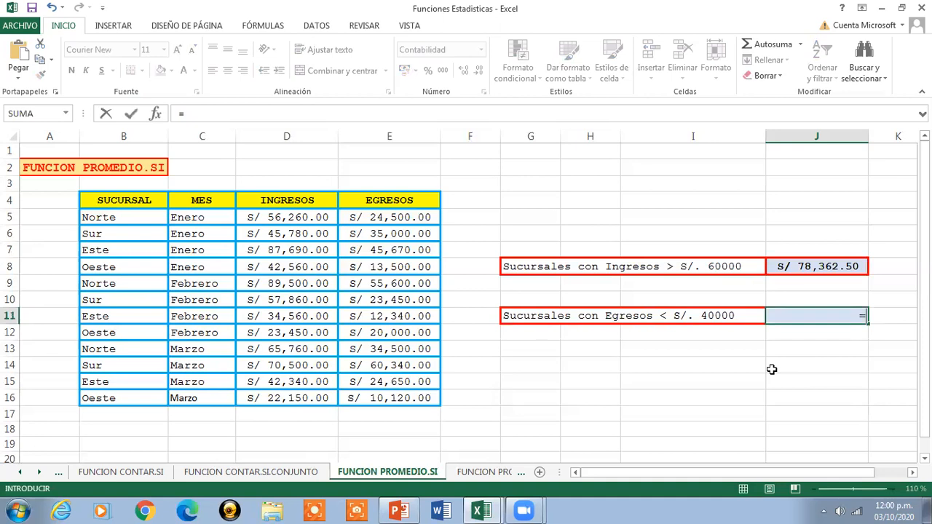
pyautogui.write('PRO')
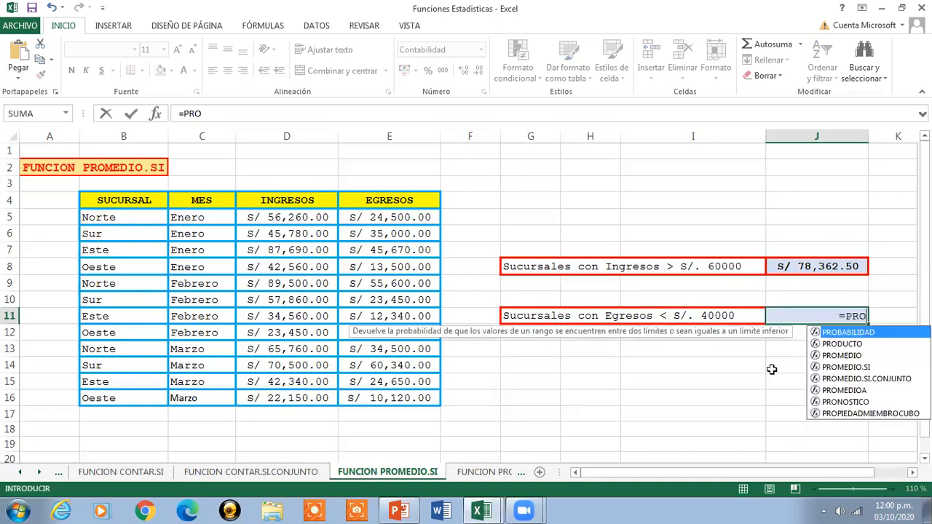
pyautogui.doubleClick(848, 368)
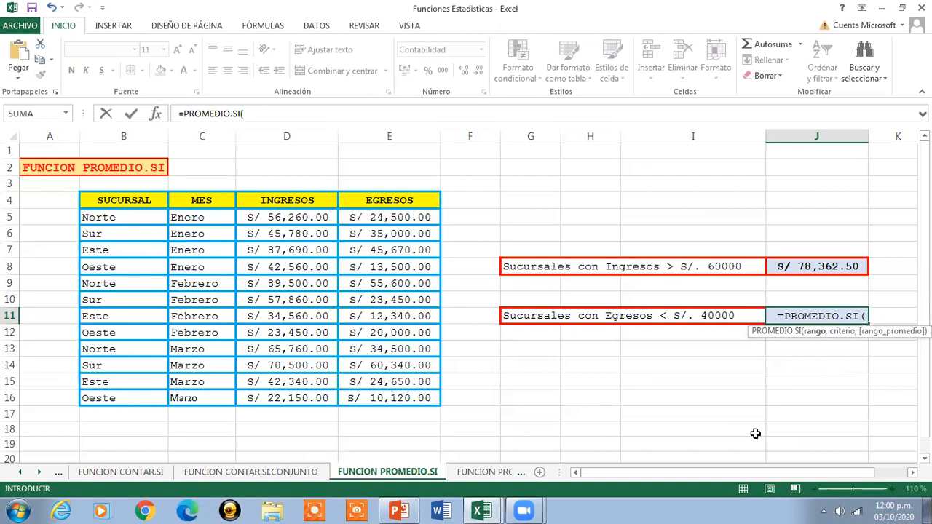
pyautogui.moveTo(403, 216); pyautogui.dragTo(400, 397)
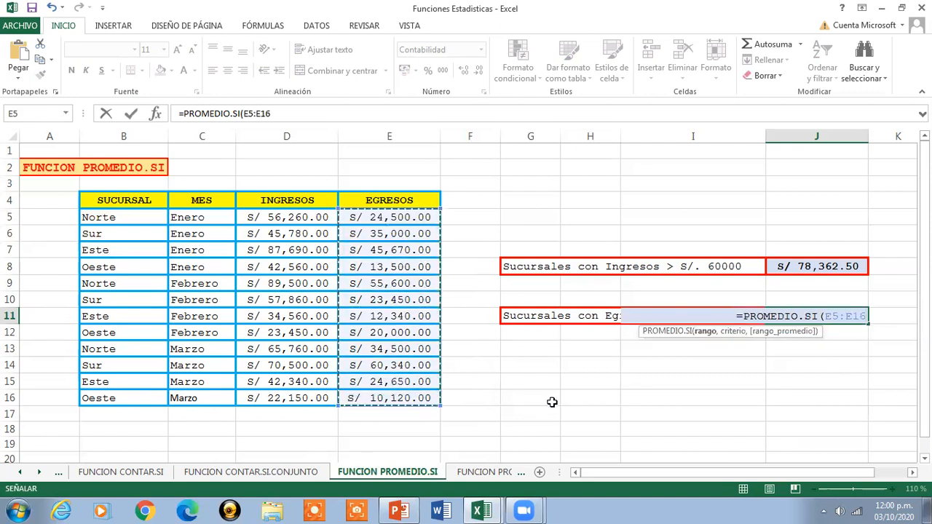
pyautogui.write(',')
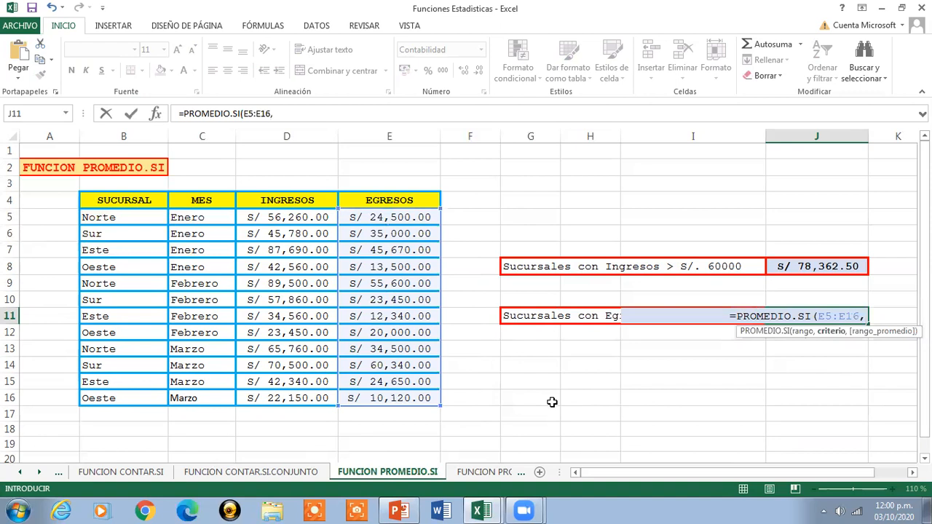
pyautogui.write('"')
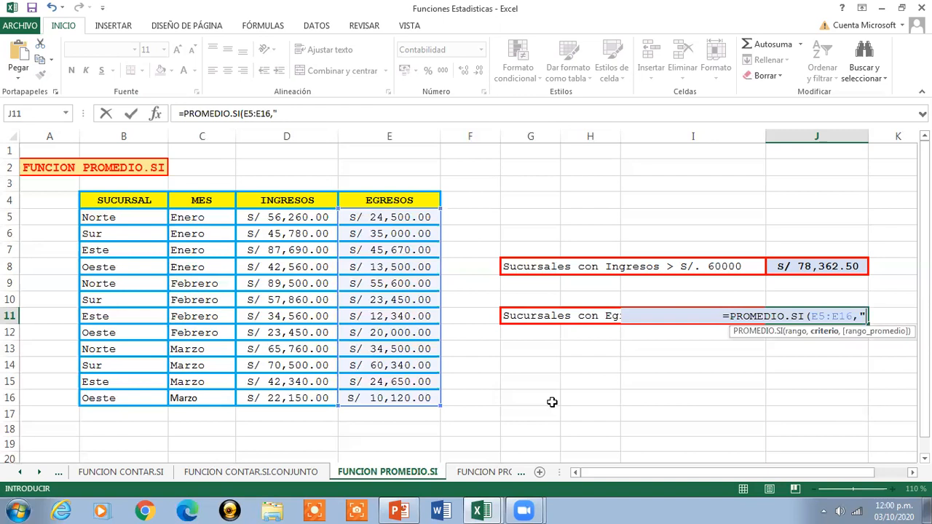
pyautogui.write('<')
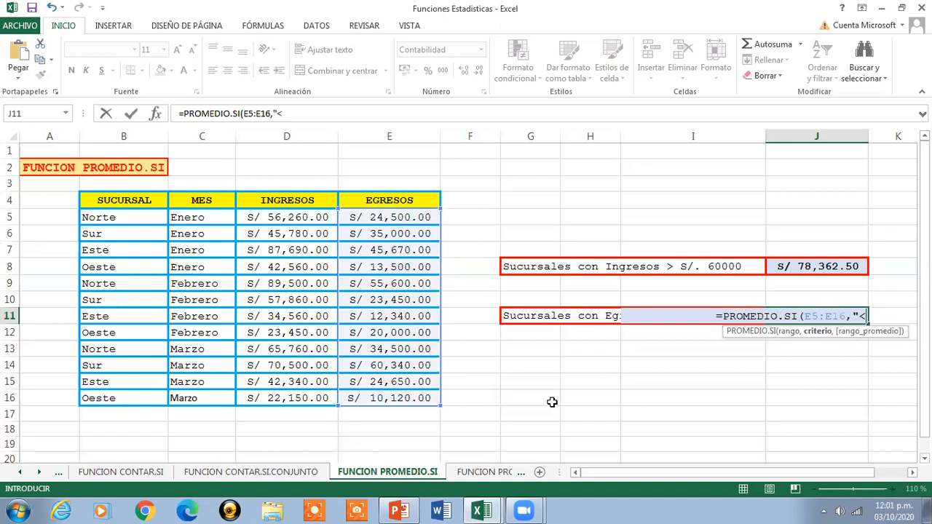
pyautogui.write('4')
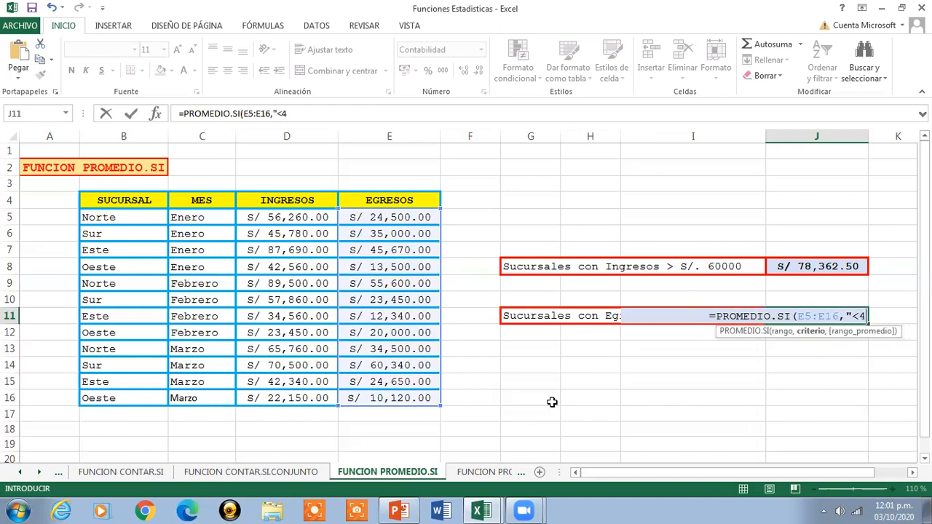
pyautogui.write('0,000')
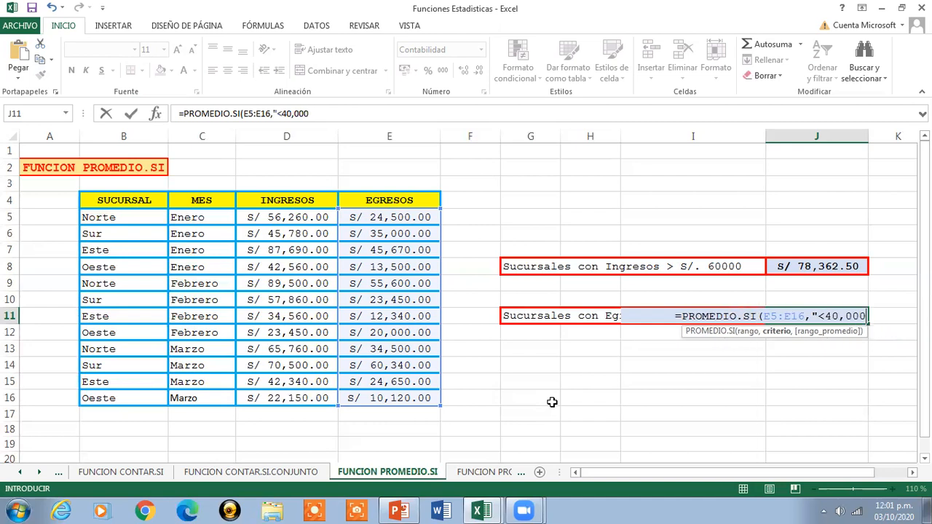
pyautogui.write('"')
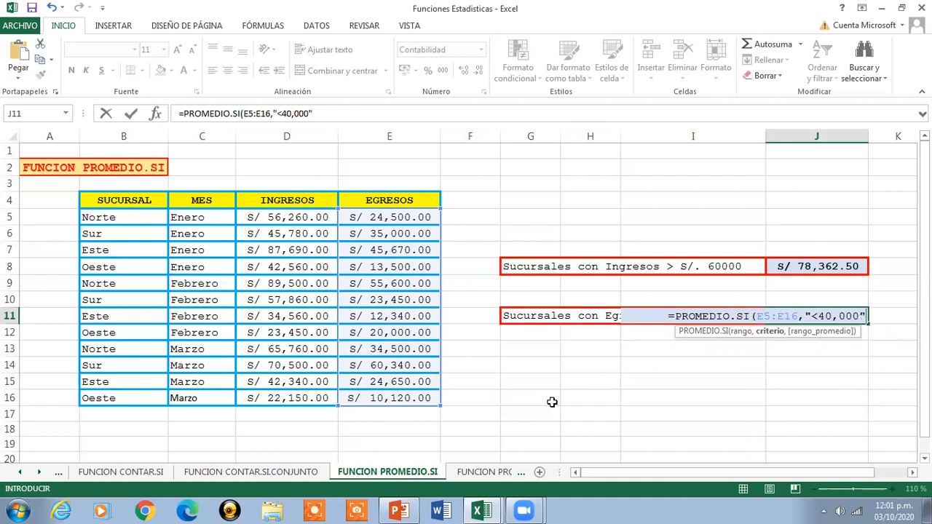
pyautogui.write(')')
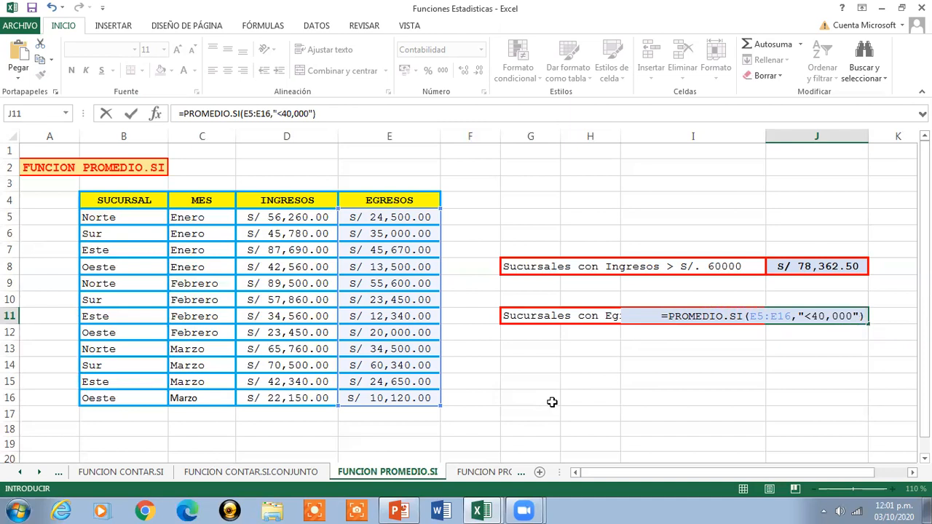
# - Complete the J11 formula with the criterion "<40,000" and make its result bold
pyautogui.press('Return')
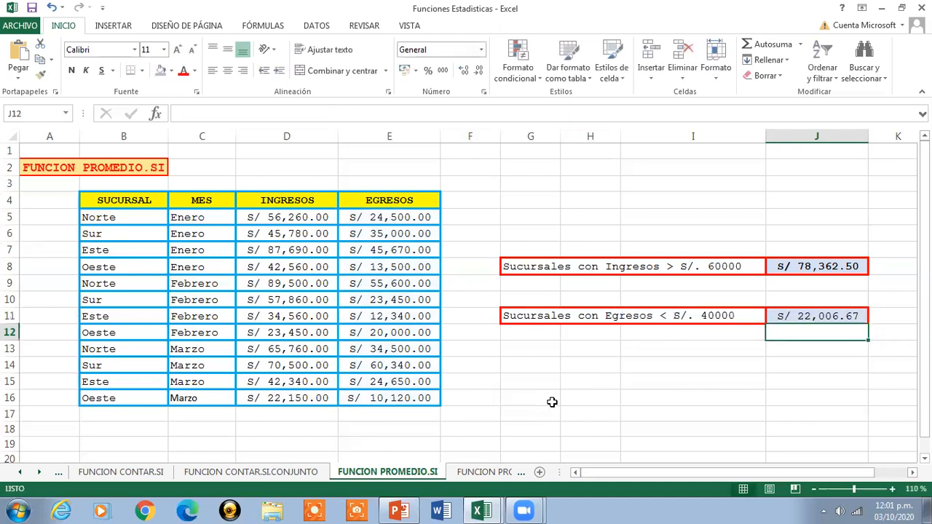
pyautogui.click(830, 314)
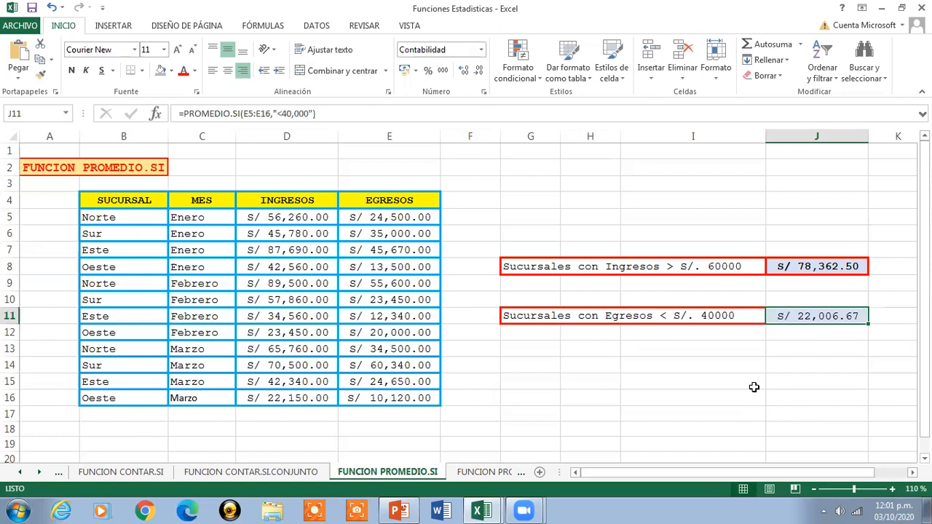
pyautogui.click(71, 71)
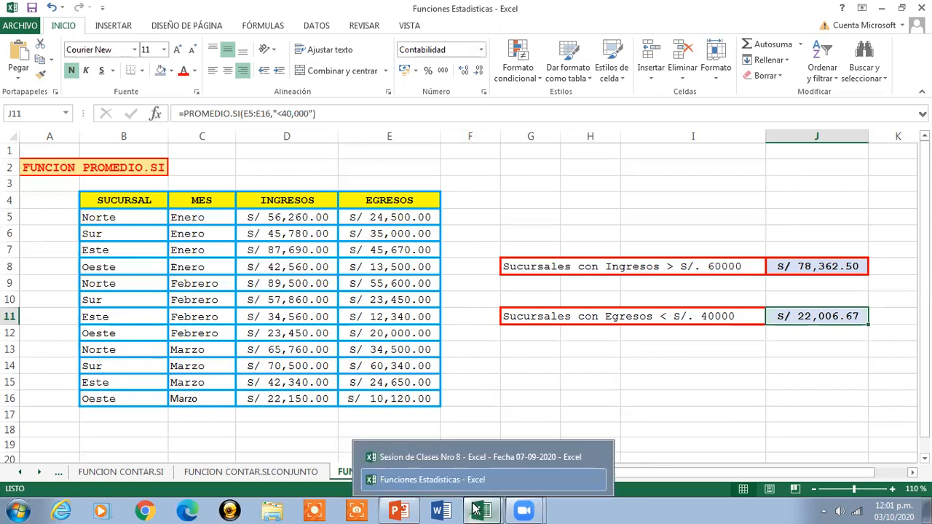
# - Check the function definitions in the Sesion de Clases Nro 8 workbook, and return to the FUNCION PROMEDIO.SI title in Funciones Estadisticas
pyautogui.click(487, 457)
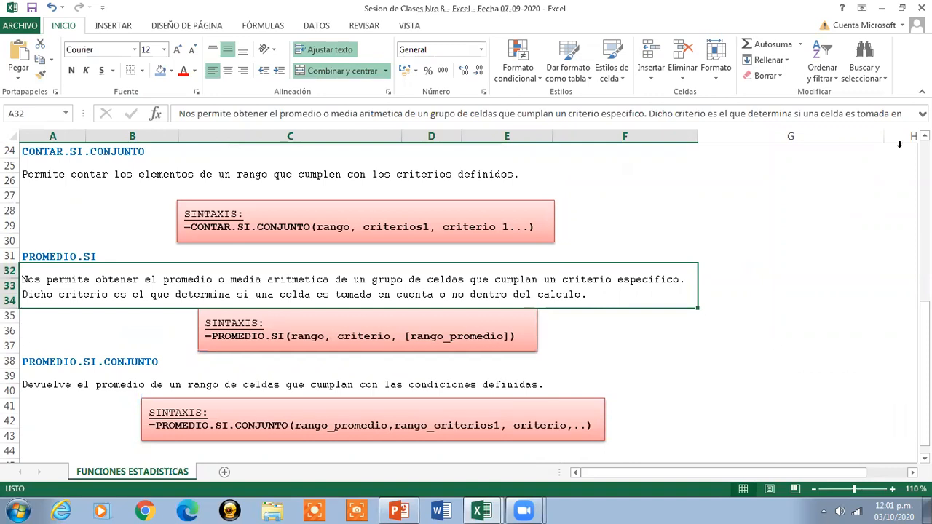
pyautogui.click(881, 8)
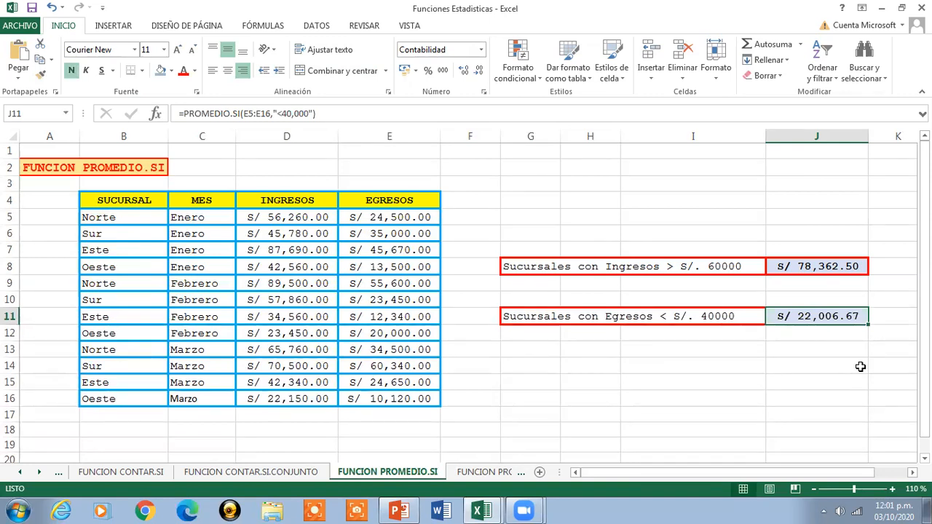
pyautogui.click(135, 166)
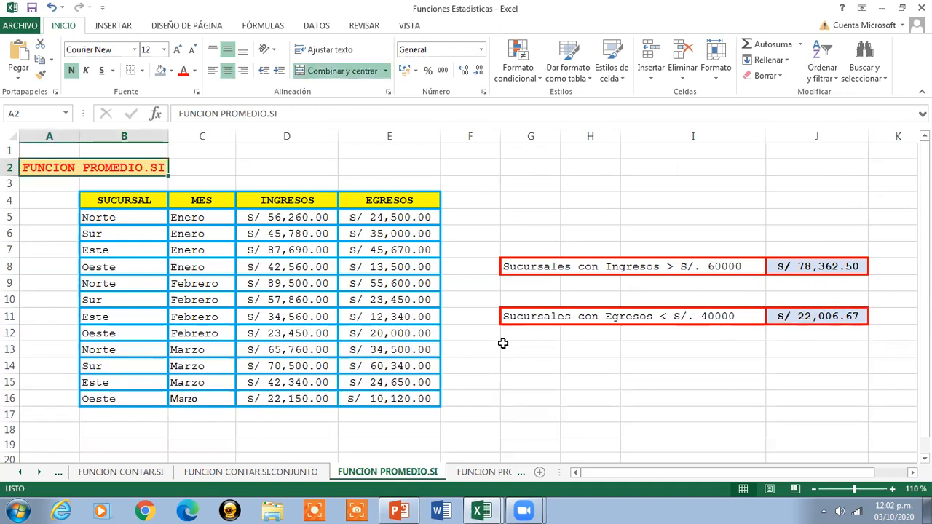
# - Open the FUNCION PROMEDIO.SI.CONJUNTO sheet and set its zoom to 120%
pyautogui.click(495, 472)
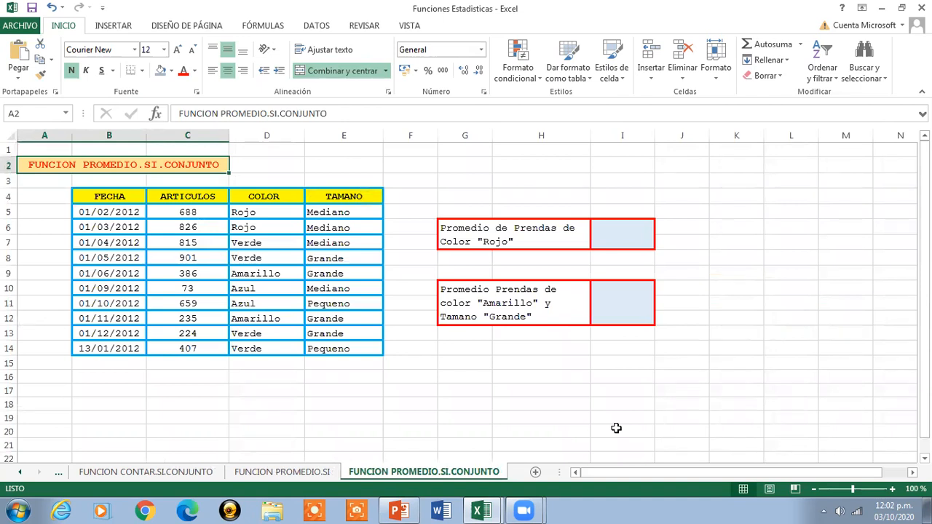
pyautogui.click(893, 491)
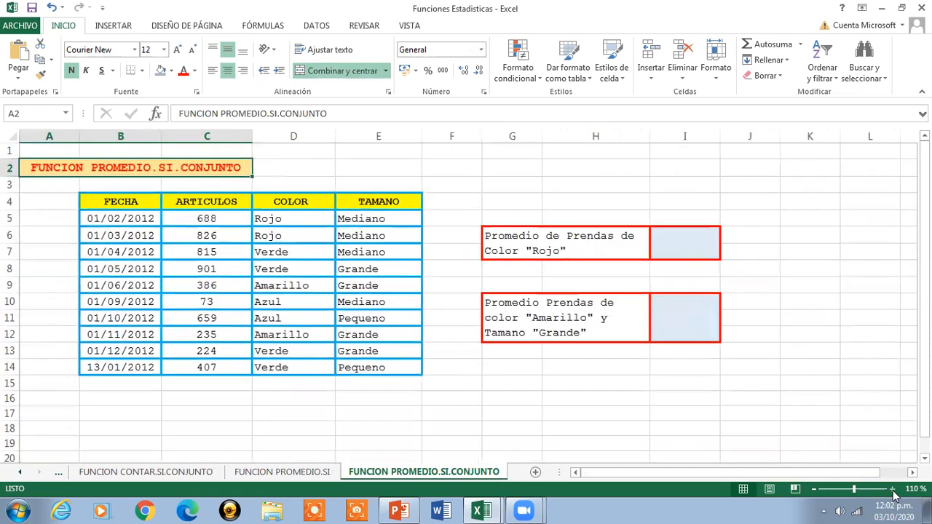
pyautogui.click(893, 492)
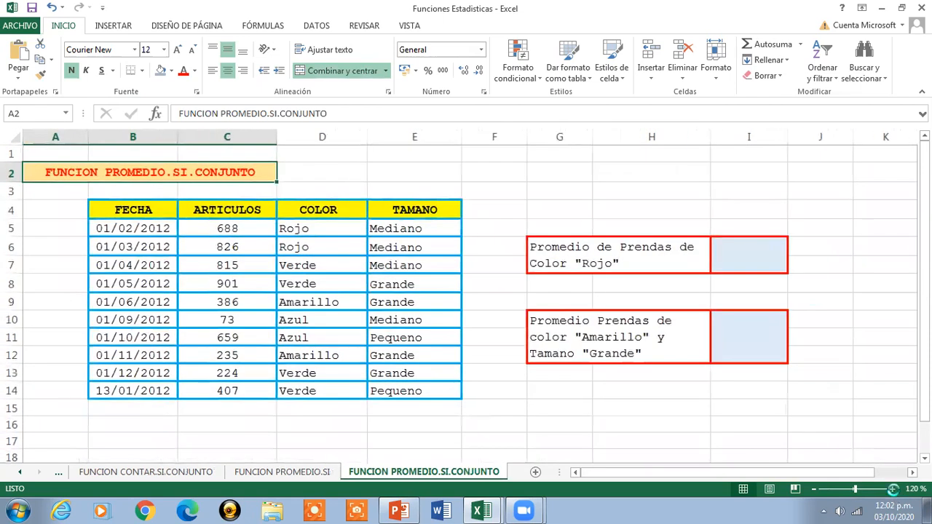
pyautogui.click(893, 491)
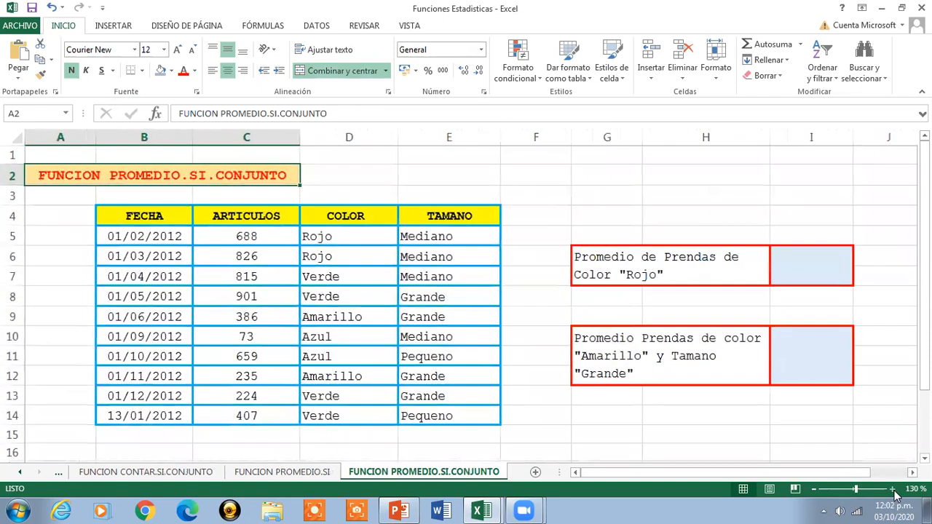
pyautogui.click(814, 490)
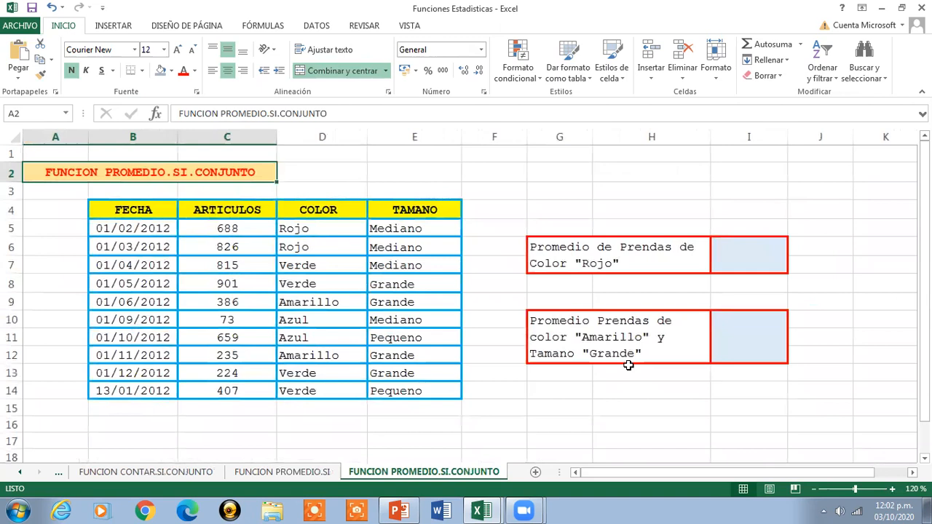
# - Switch to the Sesion de Clases Nro 8 workbook and select the PROMEDIO.SI.CONJUNTO definition in A39 to review it
pyautogui.click(481, 510)
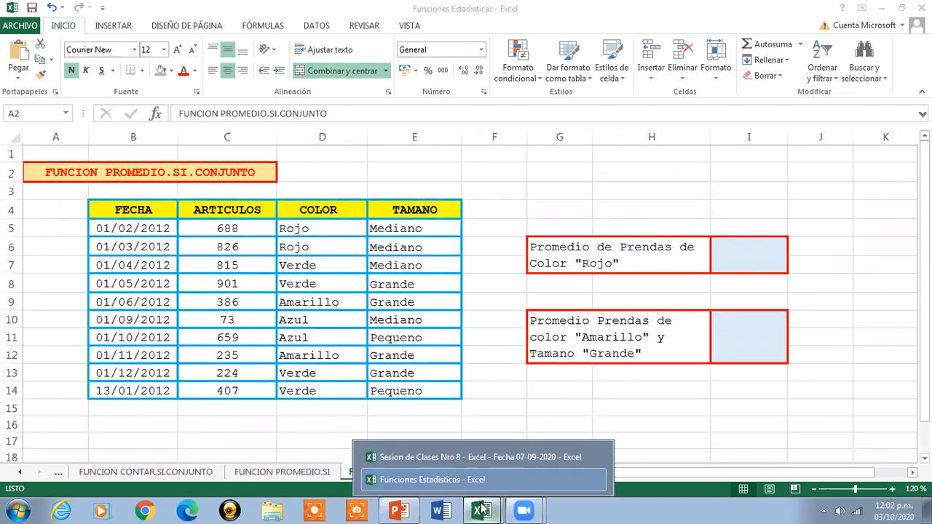
pyautogui.click(452, 457)
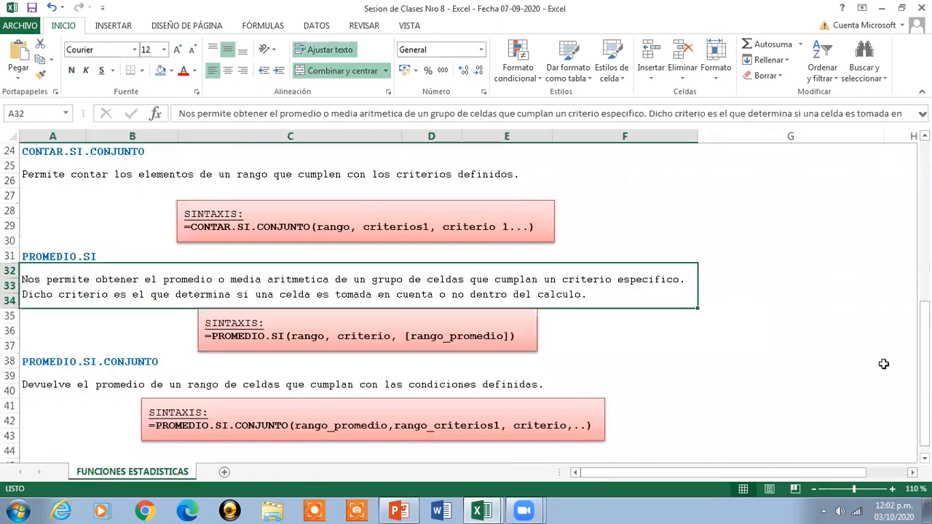
pyautogui.click(406, 392)
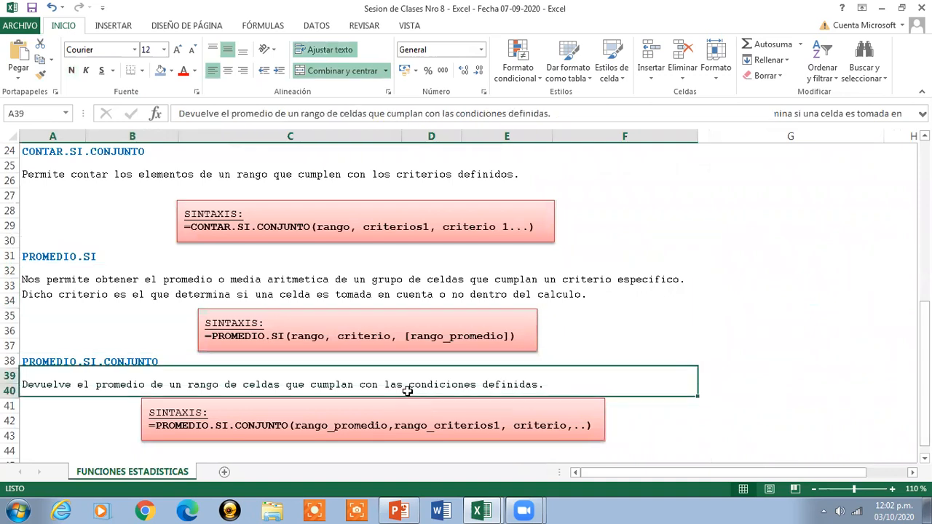
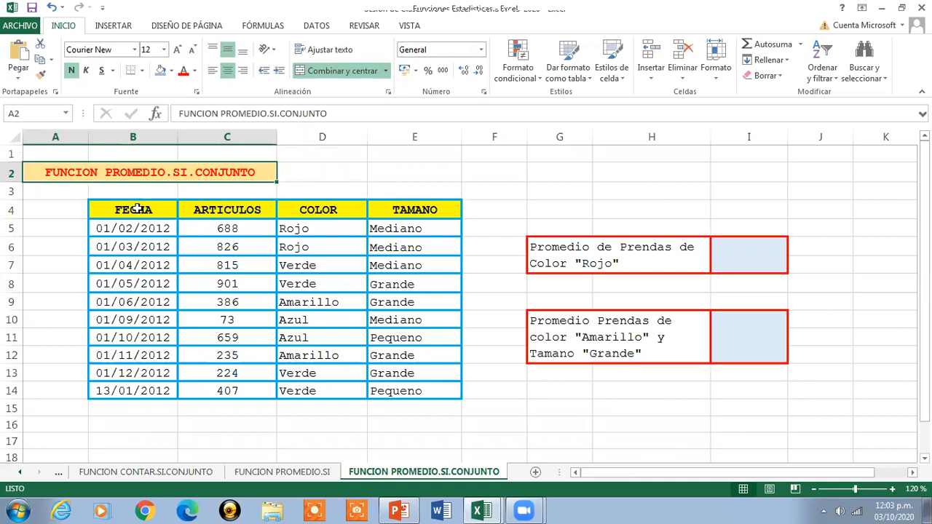
# - Review the garment table in B4:E14, going over its FECHA, ARTICULOS, COLOR and TAMANO headers and the data rows B5:E14
pyautogui.moveTo(128, 210); pyautogui.dragTo(427, 389)
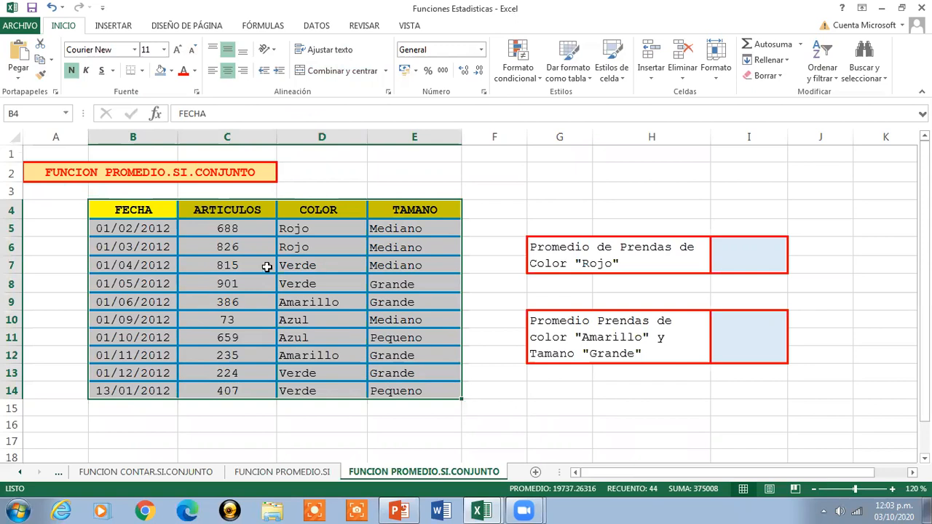
pyautogui.click(133, 213)
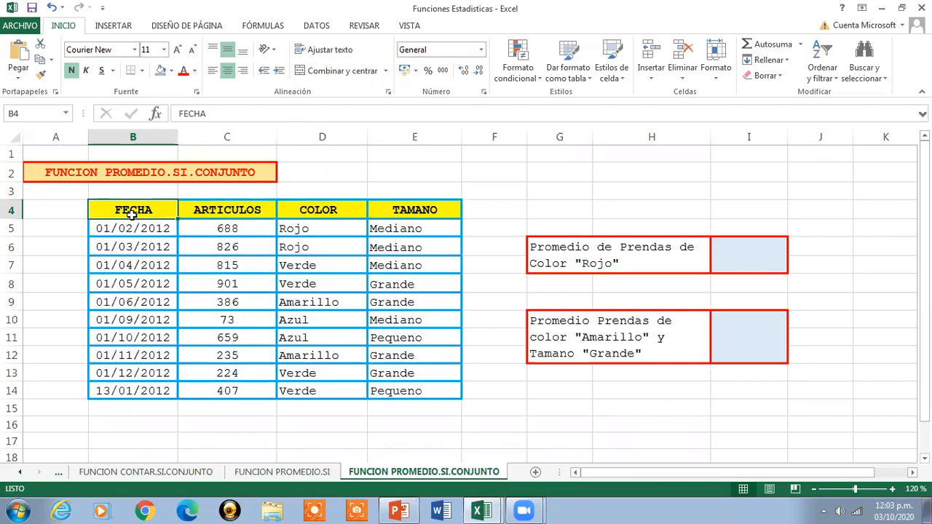
pyautogui.press('Right')
pyautogui.press('Right')
pyautogui.press('Right')
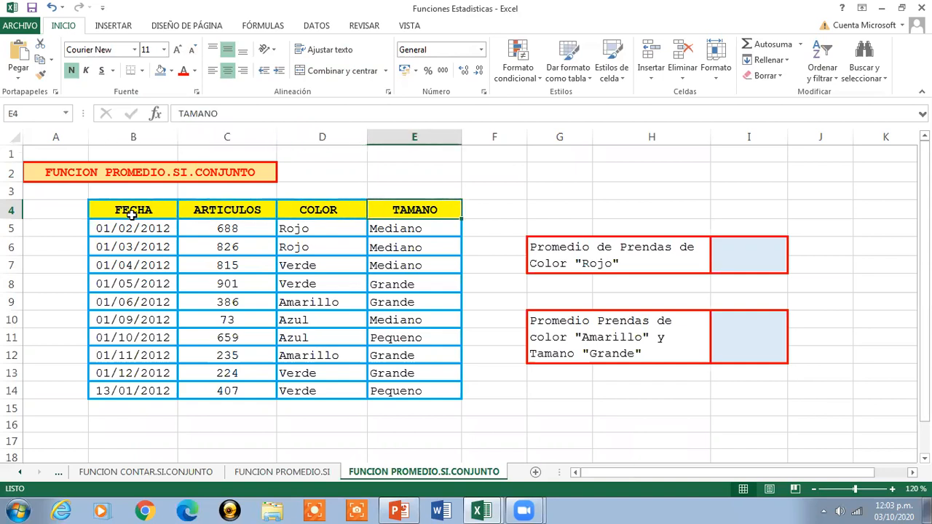
pyautogui.click(132, 213)
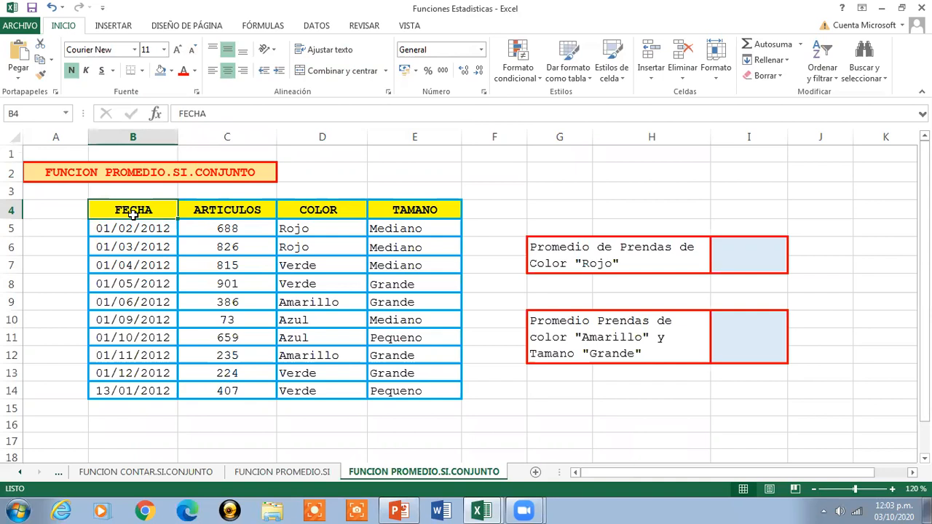
pyautogui.moveTo(88, 228); pyautogui.dragTo(416, 391)
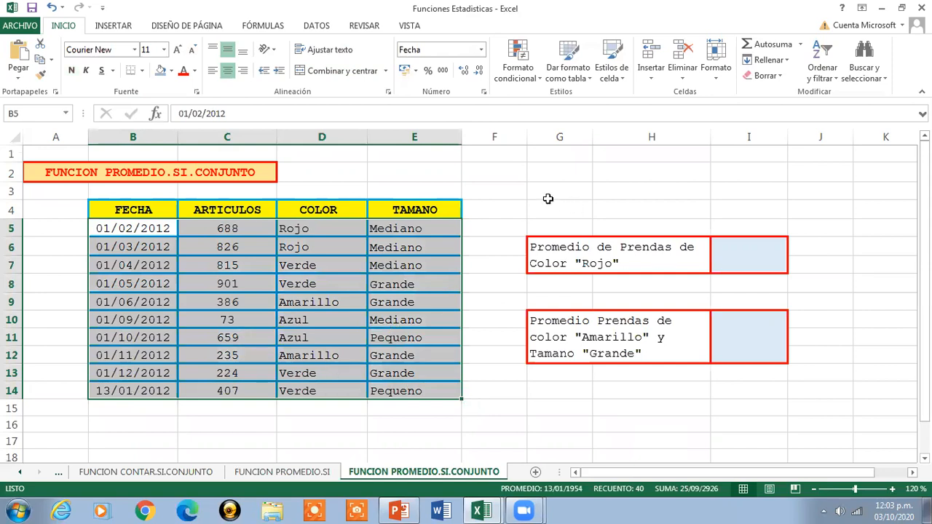
# - Start a PROMEDIO.SI.CONJUNTO formula in I6 with the ARTICULOS values C5:C14 as the average range
pyautogui.click(738, 243)
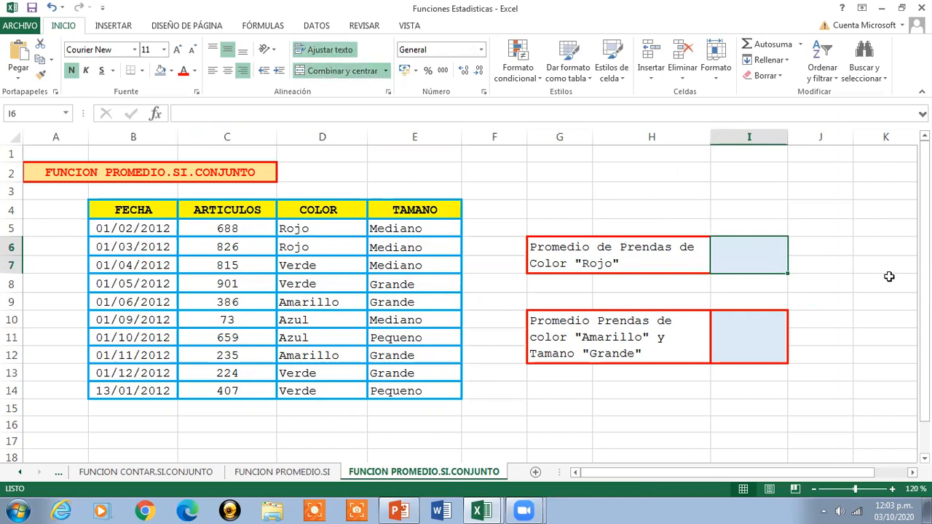
pyautogui.write('=')
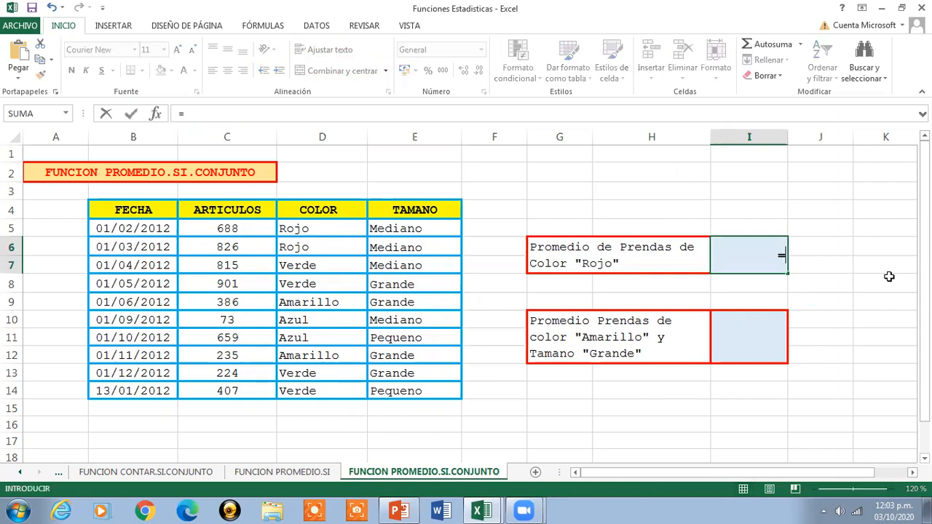
pyautogui.write('PRO')
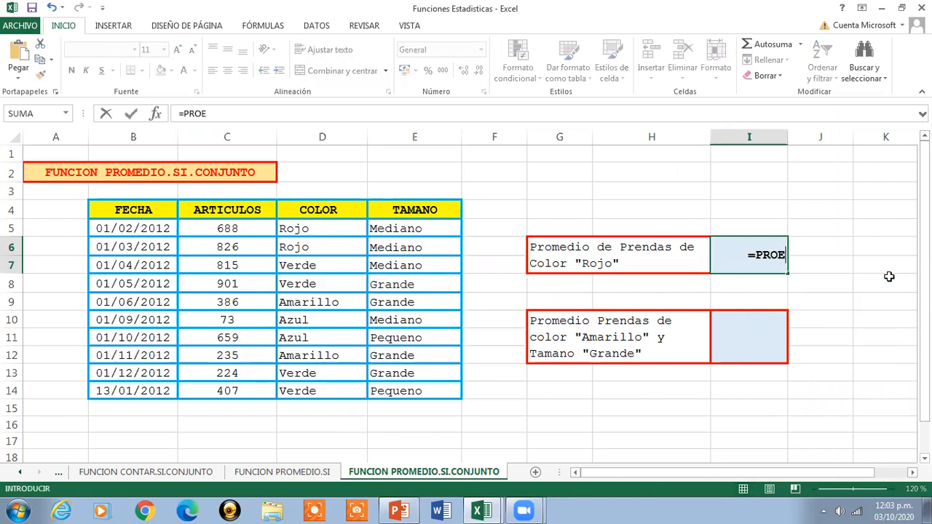
pyautogui.write('MEDIO')
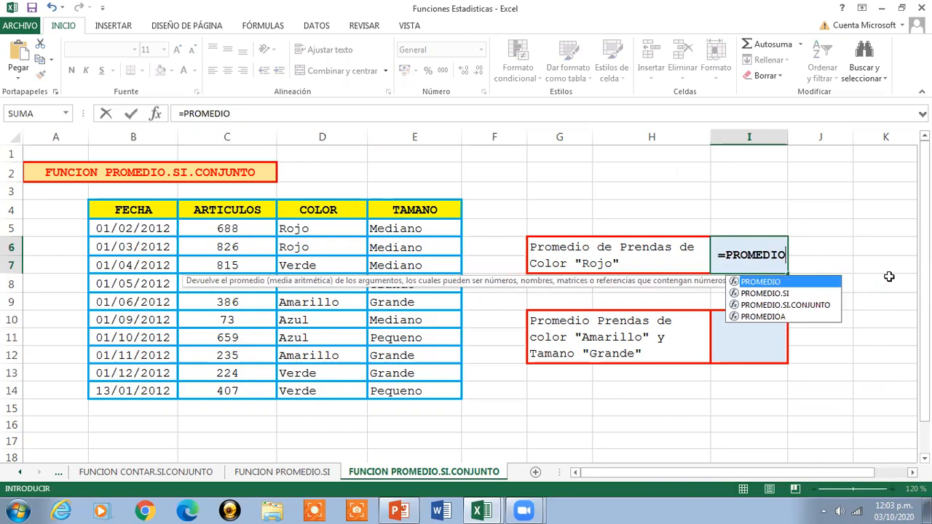
pyautogui.click(813, 306)
pyautogui.doubleClick(813, 305)
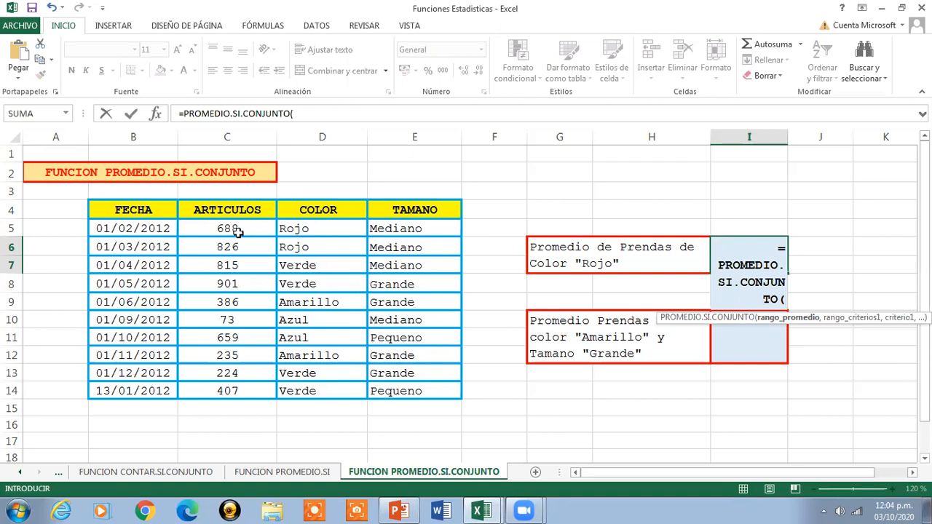
pyautogui.moveTo(235, 229); pyautogui.dragTo(237, 393)
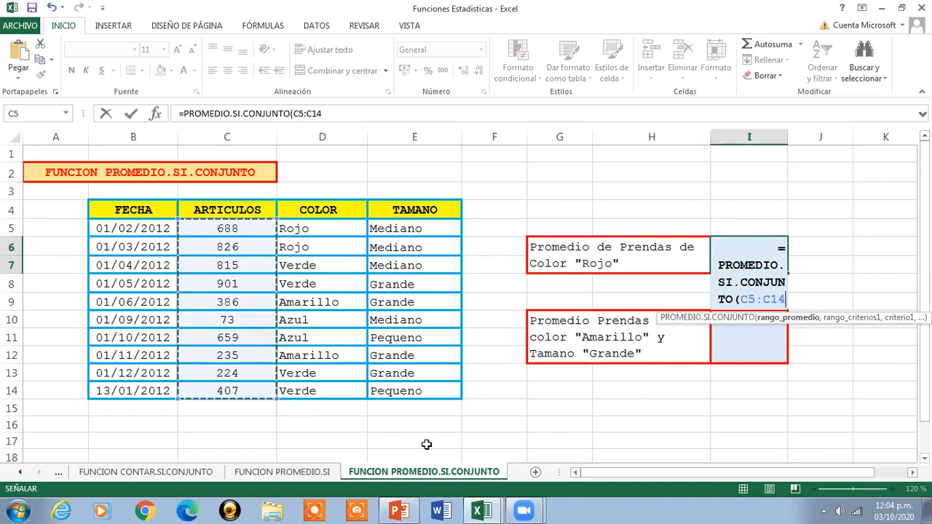
pyautogui.write(',')
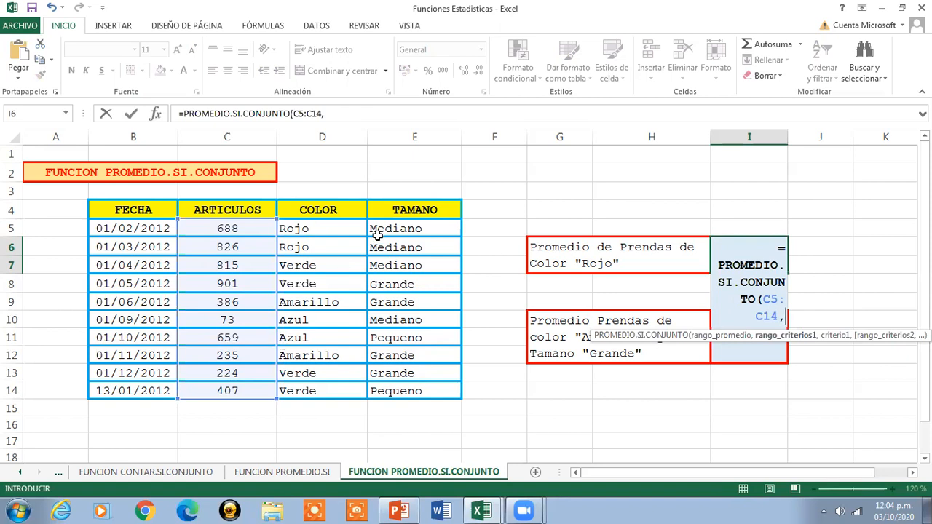
# - Complete the I6 formula with criteria range D5:D14 and criterion "Rojo", and reselect the cell to check it
pyautogui.moveTo(340, 230); pyautogui.dragTo(322, 391)
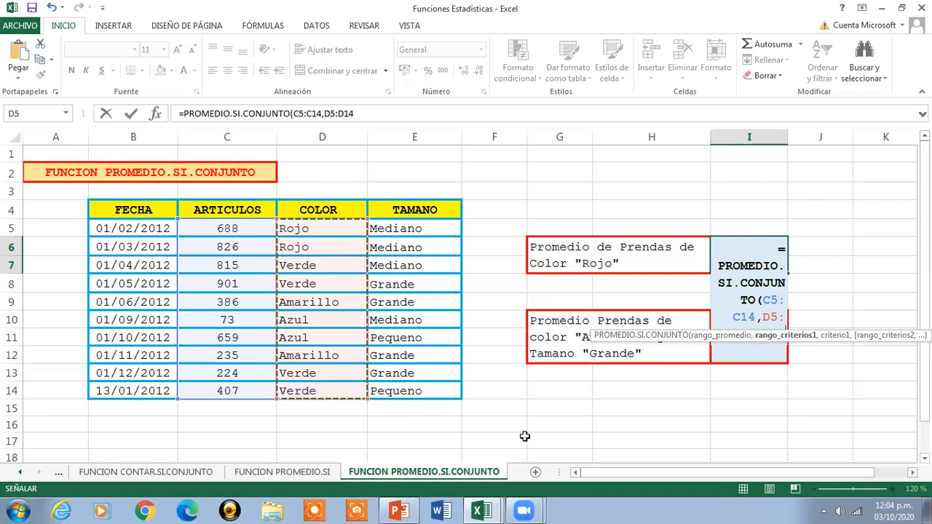
pyautogui.write(',')
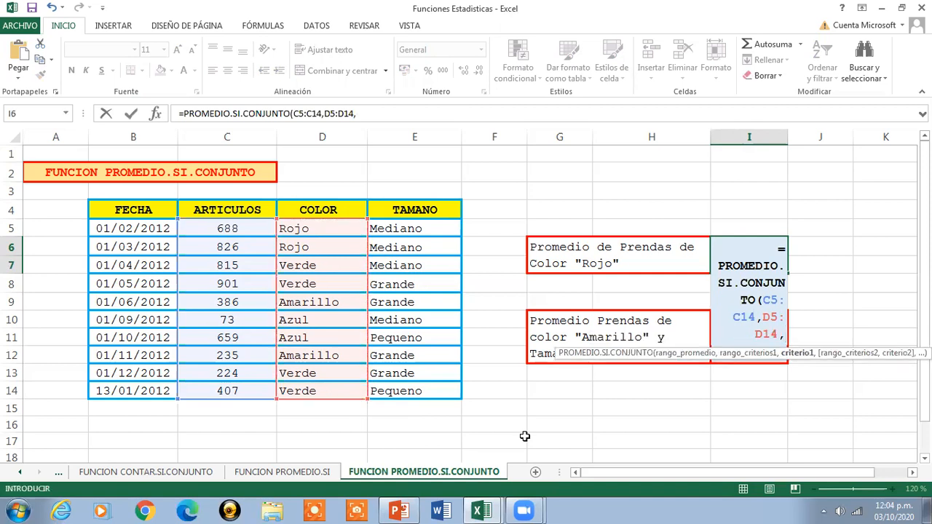
pyautogui.write('"Rojo"')
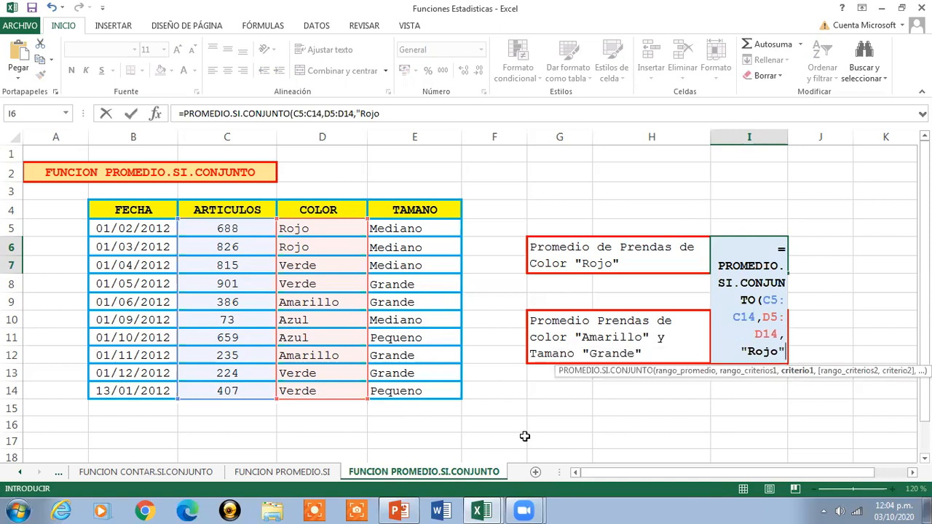
pyautogui.write(')')
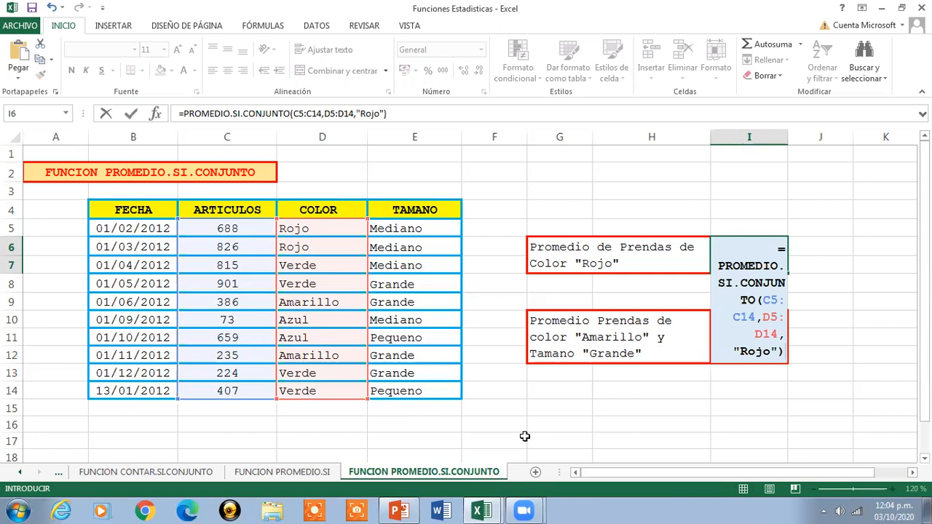
pyautogui.press('Return')
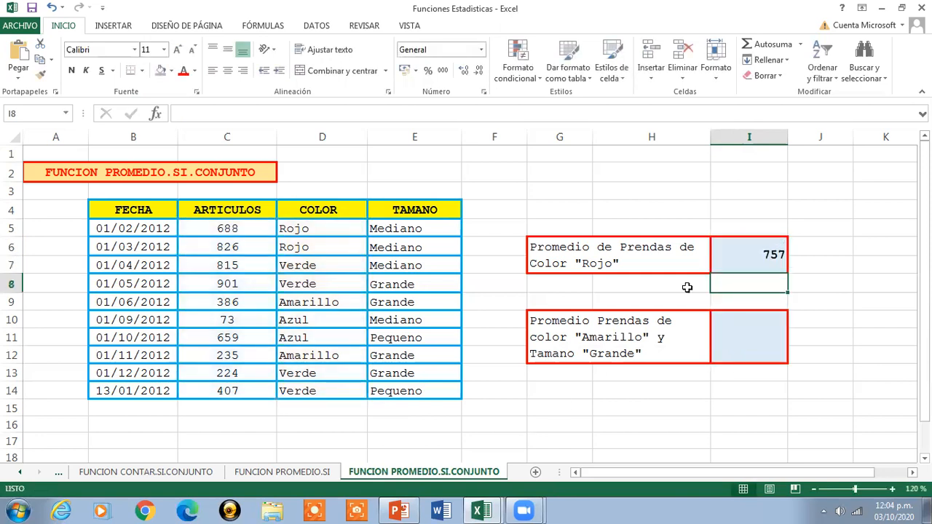
pyautogui.click(760, 267)
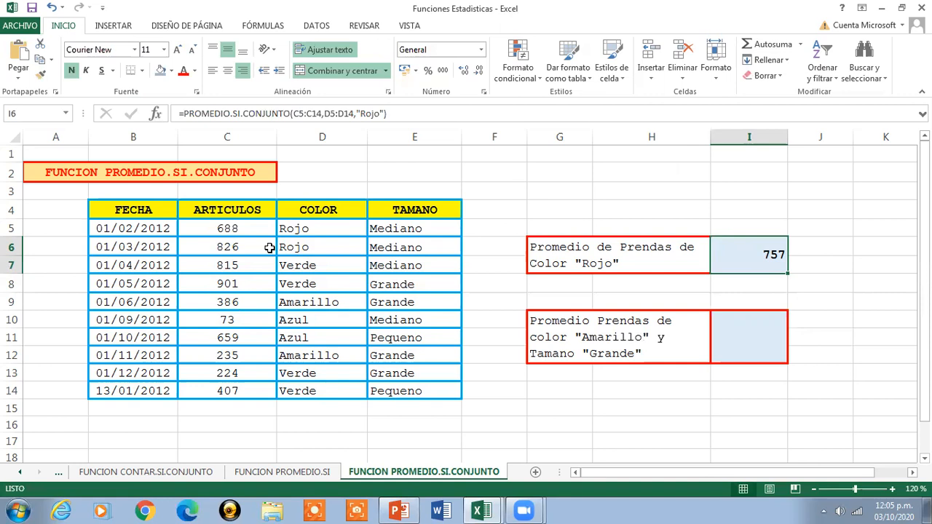
# - Copy the two red garment quantities in C5:C6 to I2:I3 for a manual check
pyautogui.click(226, 230)
pyautogui.moveTo(226, 230); pyautogui.dragTo(227, 248)
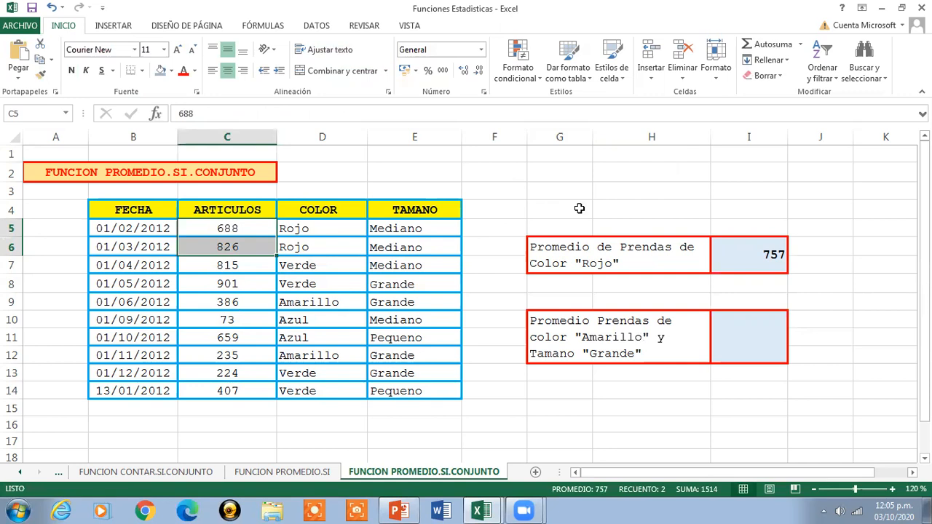
pyautogui.hotkey('ctrl', 'c')
pyautogui.click(751, 164)
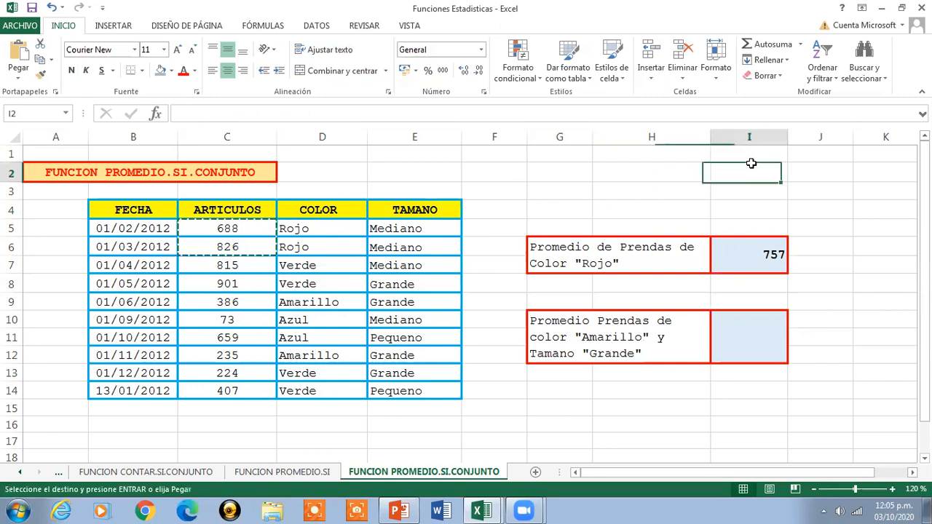
pyautogui.hotkey('ctrl', 'v')
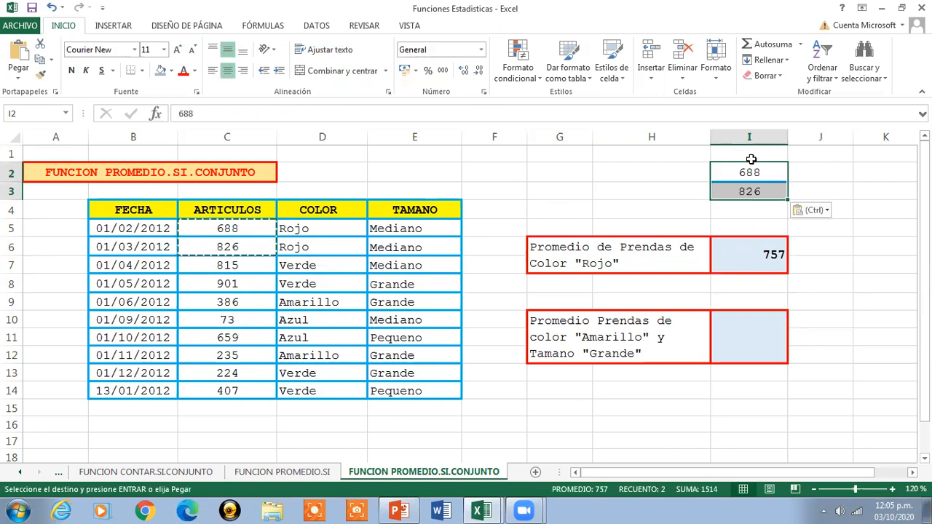
pyautogui.press('Escape')
pyautogui.click(836, 187)
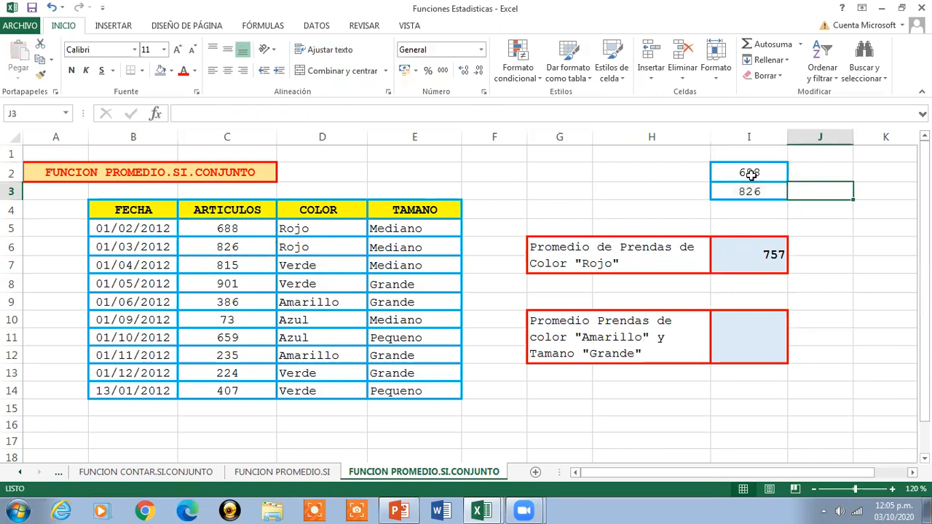
# - Average the copied quantities I2:I3 with the Promedio function in I4
pyautogui.click(751, 173)
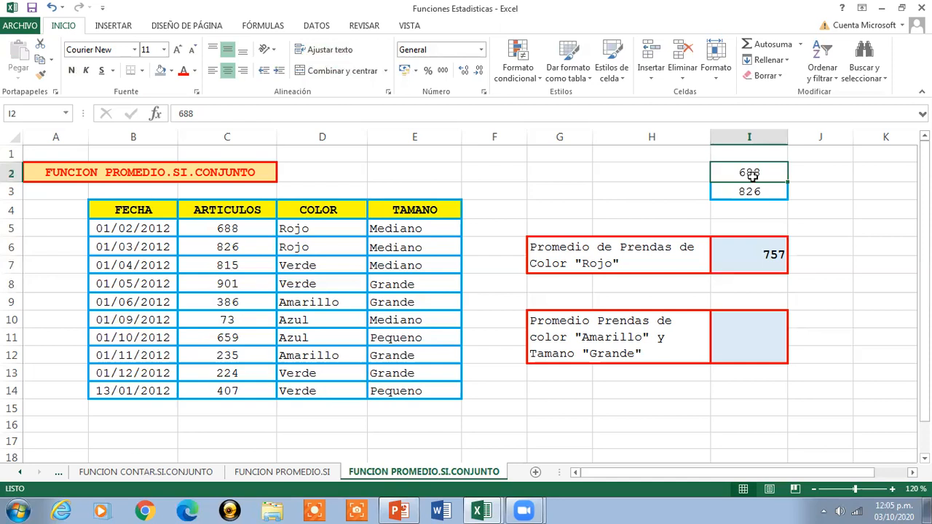
pyautogui.moveTo(752, 178); pyautogui.dragTo(757, 187)
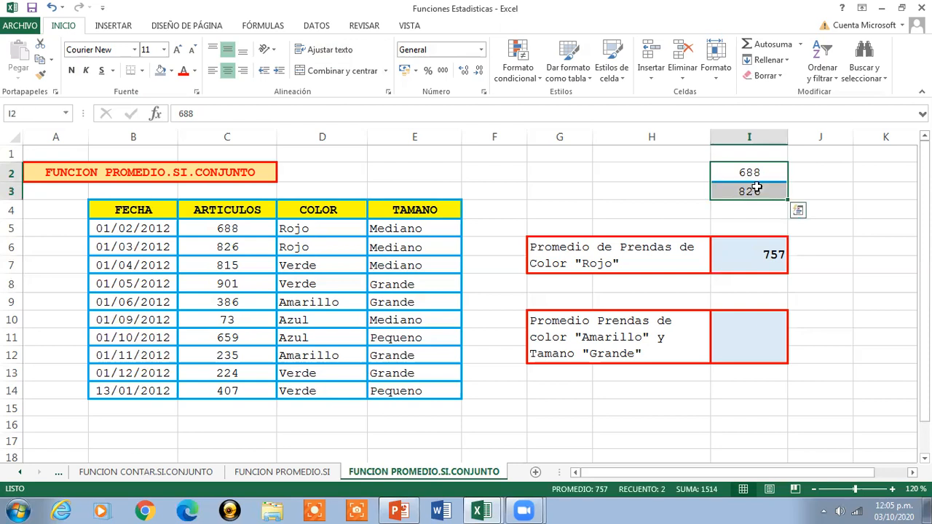
pyautogui.click(801, 45)
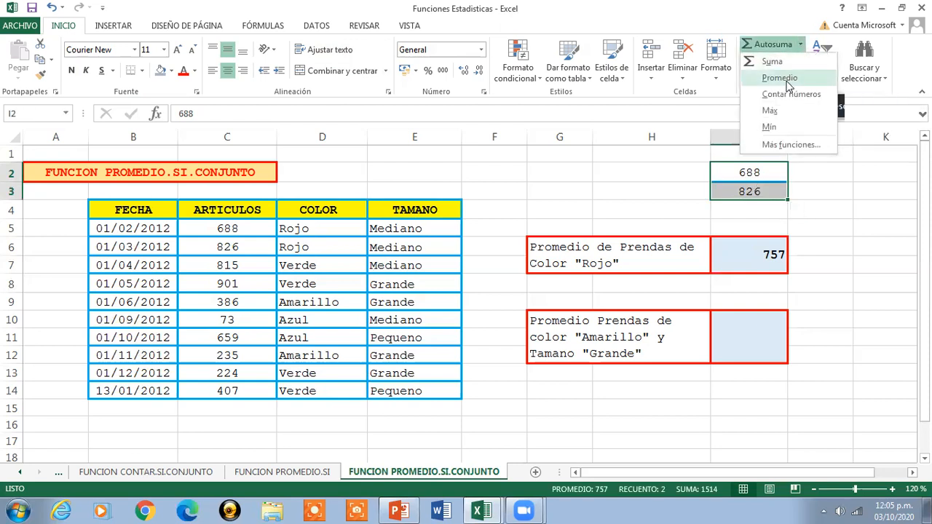
pyautogui.press('Escape')
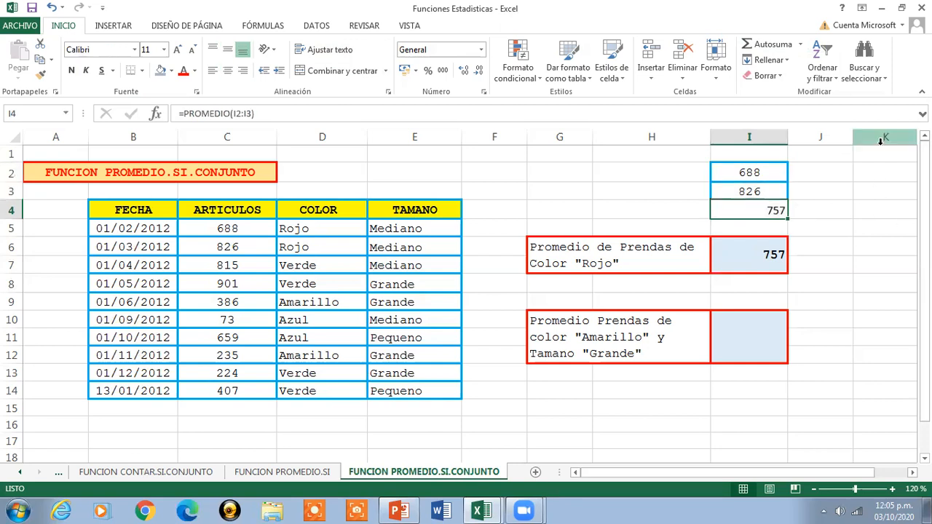
# - Clear the check cells I2:I4 by pasting the blank cell K2 over them, and return to the I6 formula
pyautogui.click(875, 172)
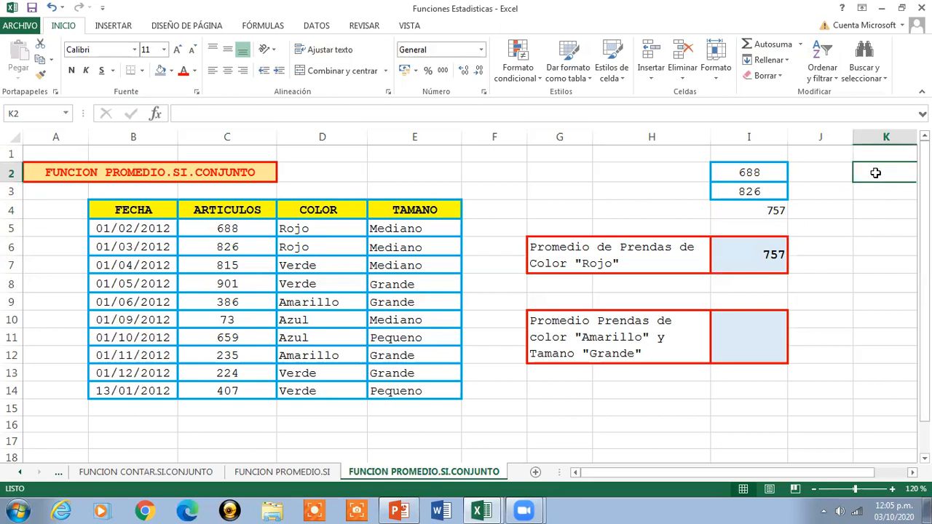
pyautogui.hotkey('ctrl', 'c')
pyautogui.moveTo(774, 172); pyautogui.dragTo(779, 213)
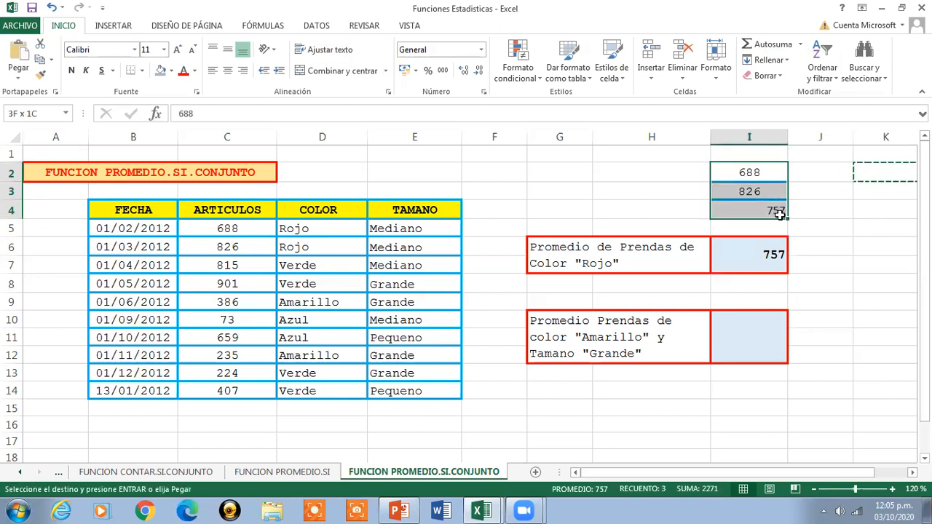
pyautogui.hotkey('ctrl', 'v')
pyautogui.press('Escape')
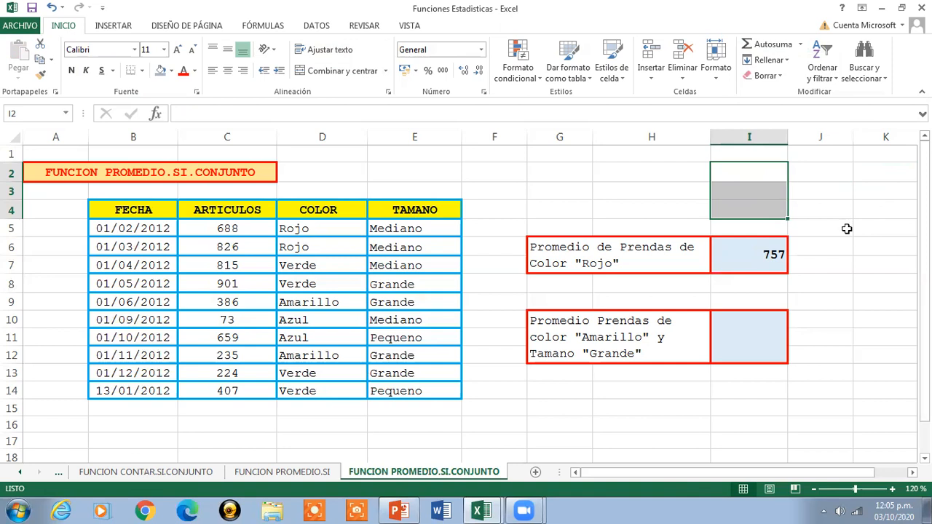
pyautogui.click(743, 255)
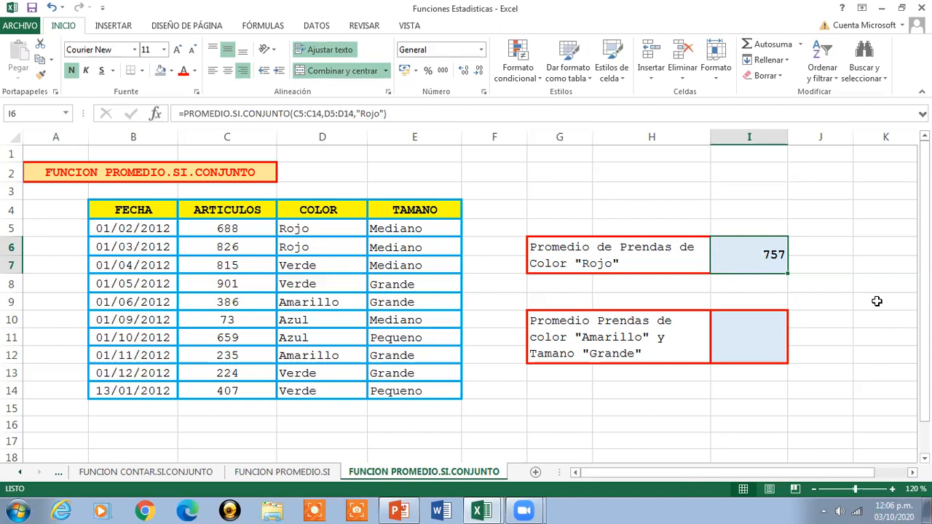
# - Start a PROMEDIO.SI.CONJUNTO formula in I10 with the ARTICULOS quantities C5:C14 as the average range
pyautogui.click(724, 347)
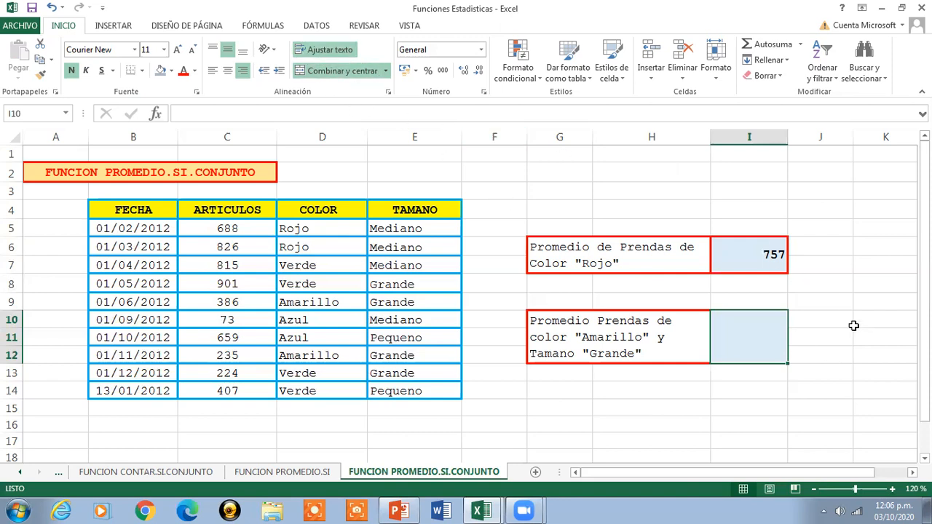
pyautogui.write('=')
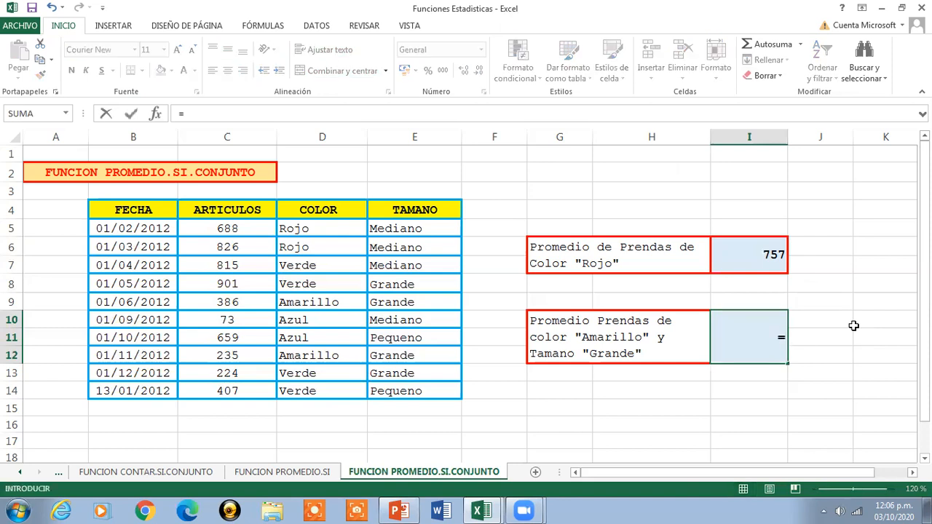
pyautogui.write('PROM')
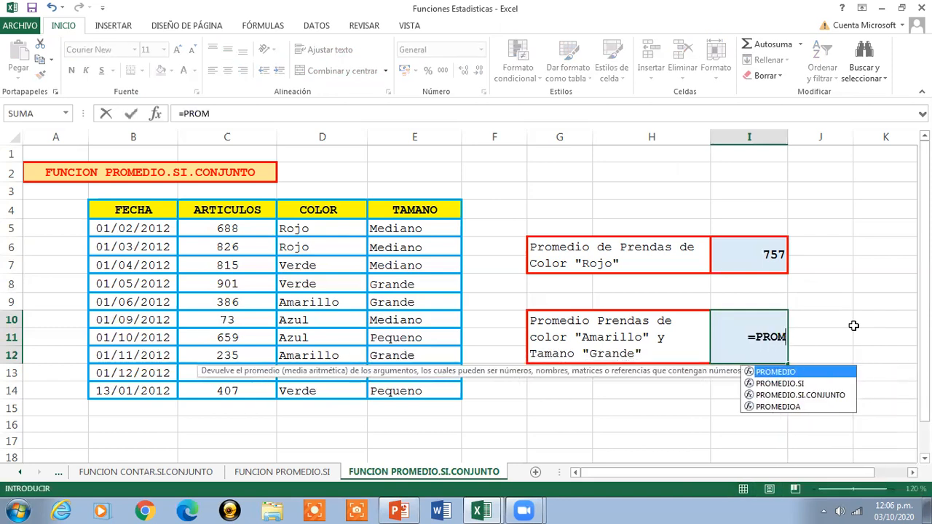
pyautogui.write('EDIO.')
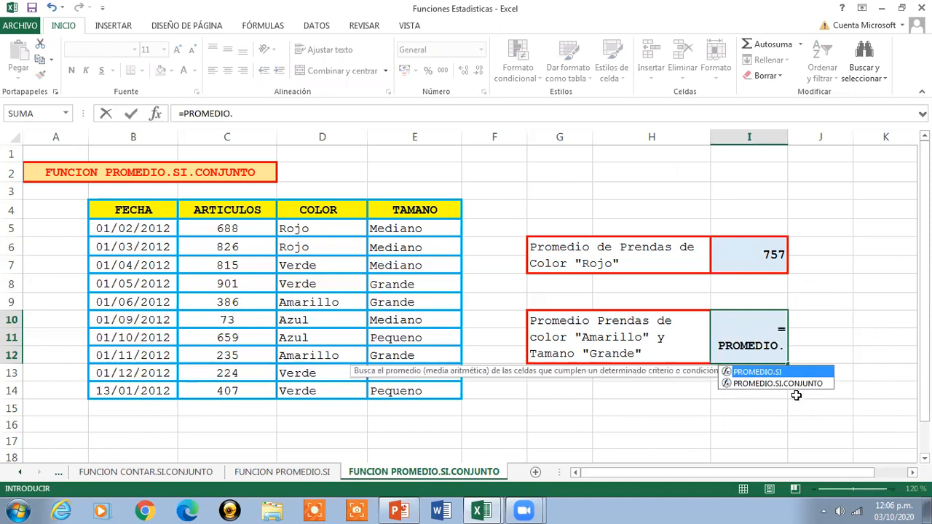
pyautogui.doubleClick(798, 383)
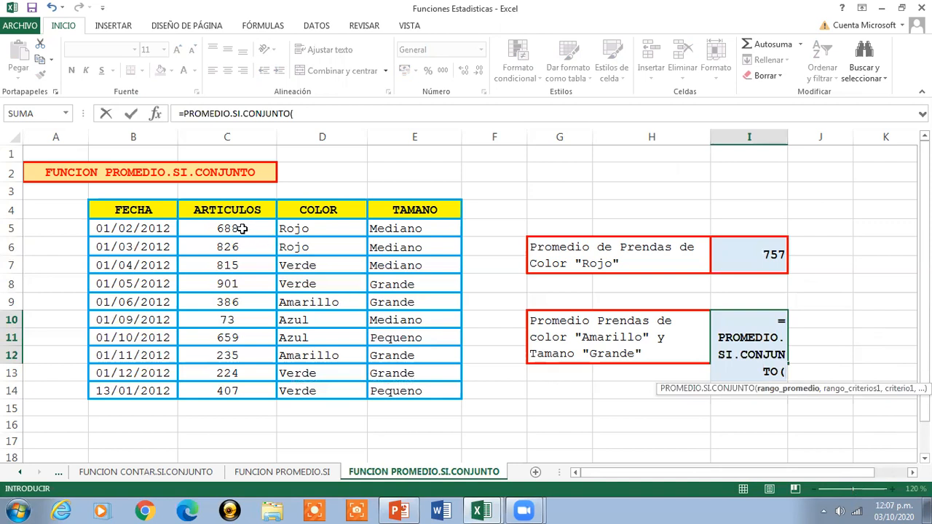
pyautogui.moveTo(242, 228); pyautogui.dragTo(228, 387)
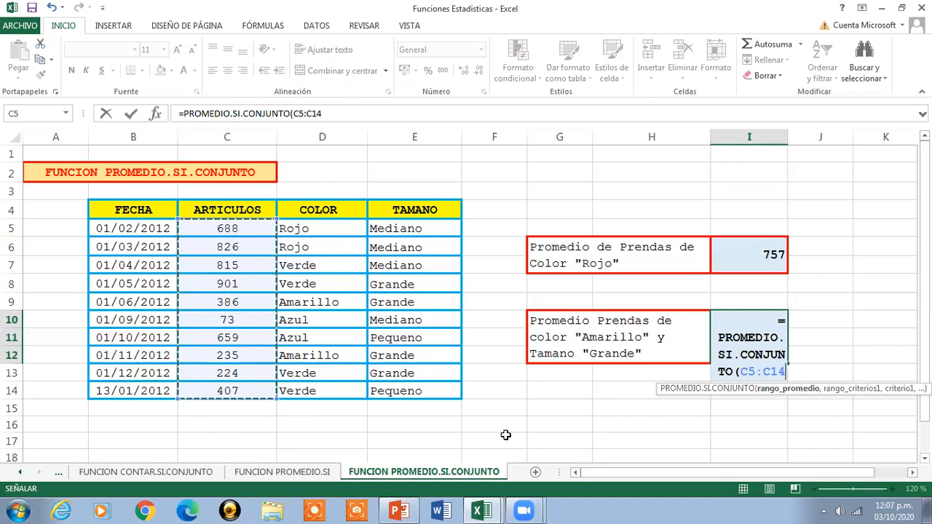
pyautogui.write(',')
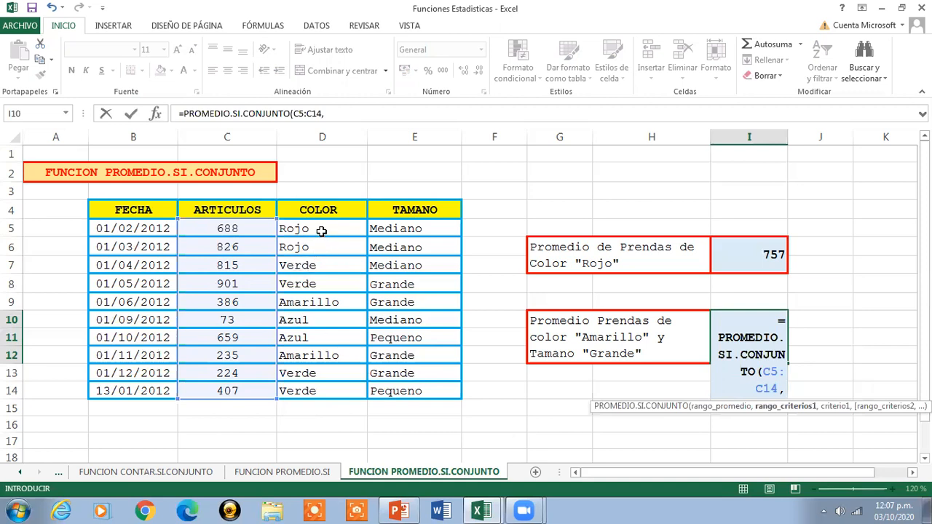
# - Add the color column D5:D14 as the I10 formula's first criteria range, with criterion "Amarillo"
pyautogui.moveTo(321, 230); pyautogui.dragTo(321, 391)
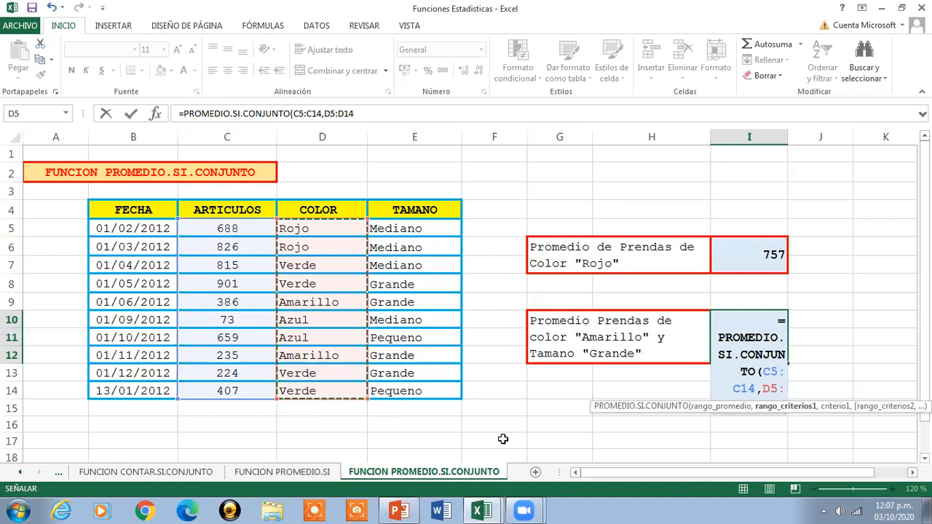
pyautogui.write(',')
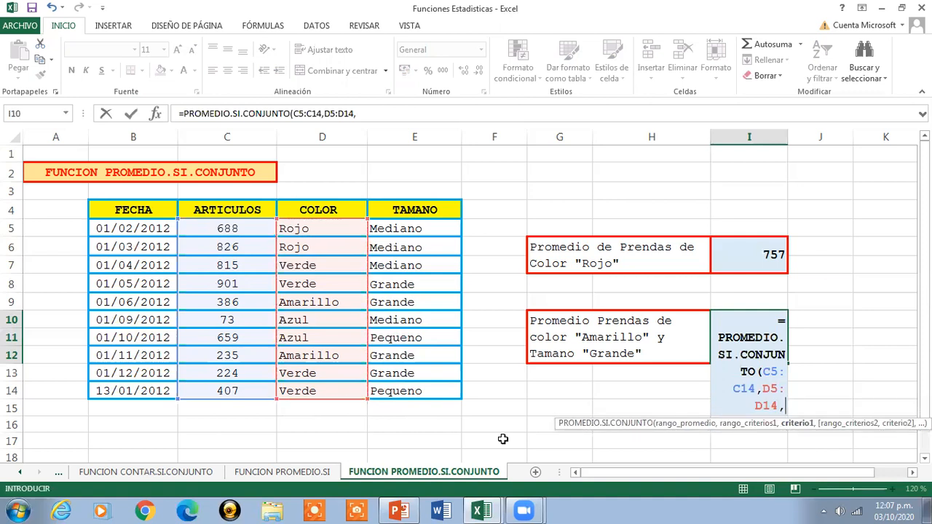
pyautogui.write('"Amarillo"')
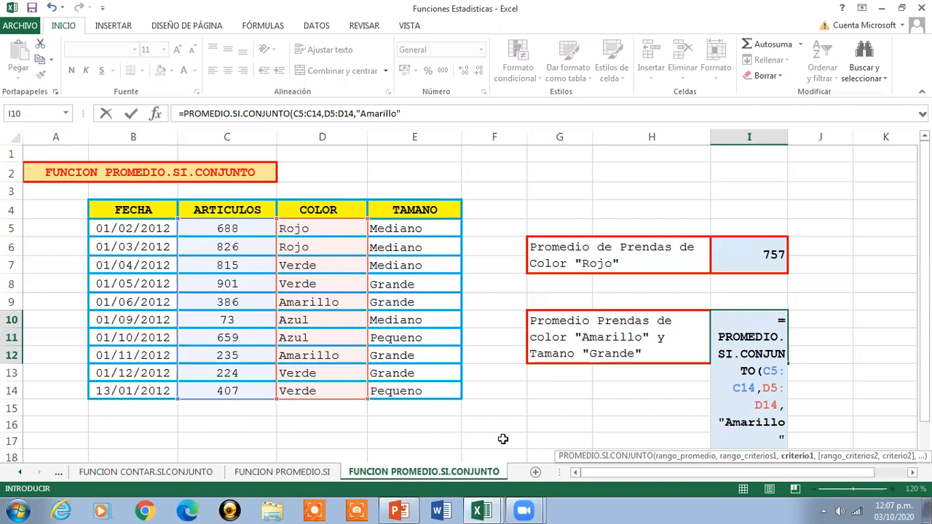
pyautogui.write(',')
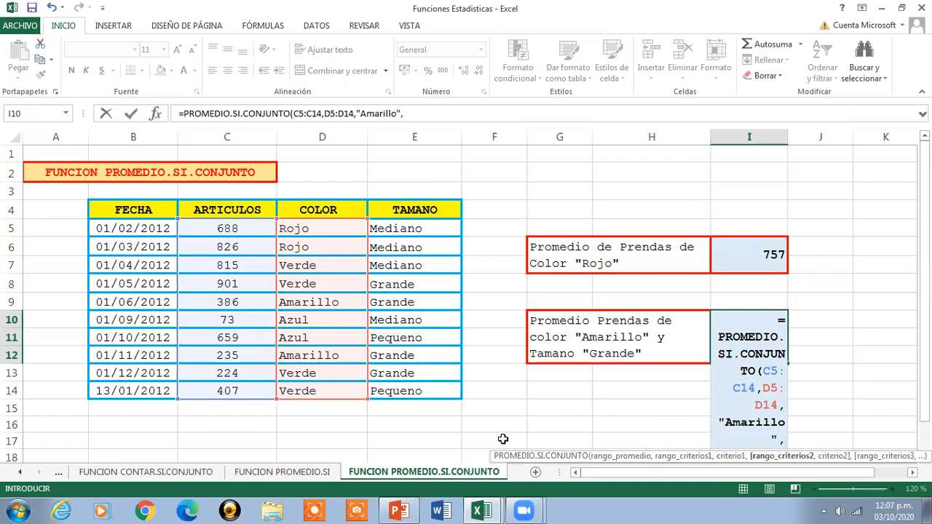
# - Complete the I10 formula with the size column E5:E14 as second criteria range and criterion "Grande"
pyautogui.moveTo(408, 230); pyautogui.dragTo(412, 391)
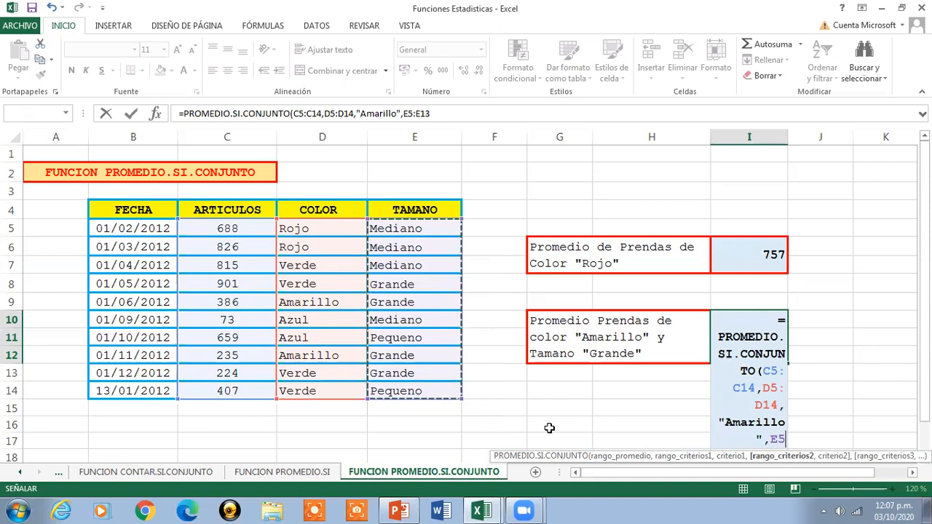
pyautogui.write(',')
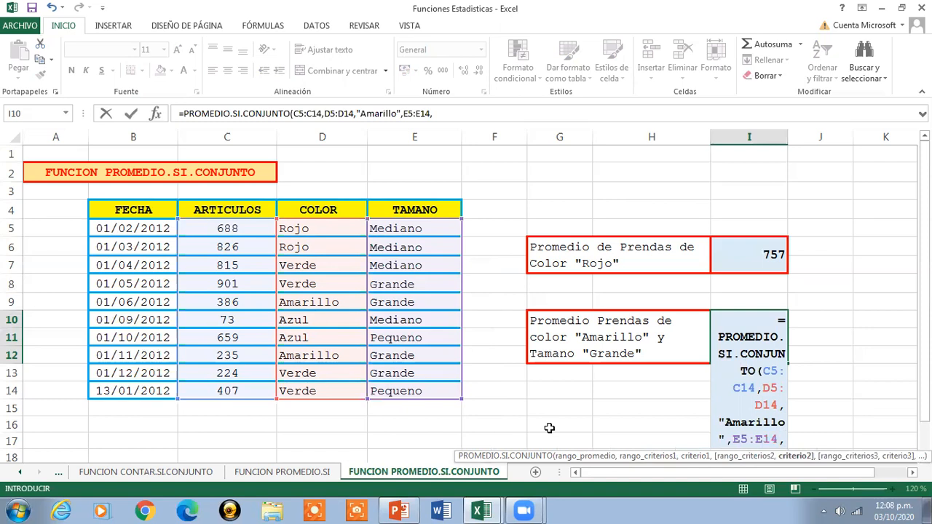
pyautogui.write('"')
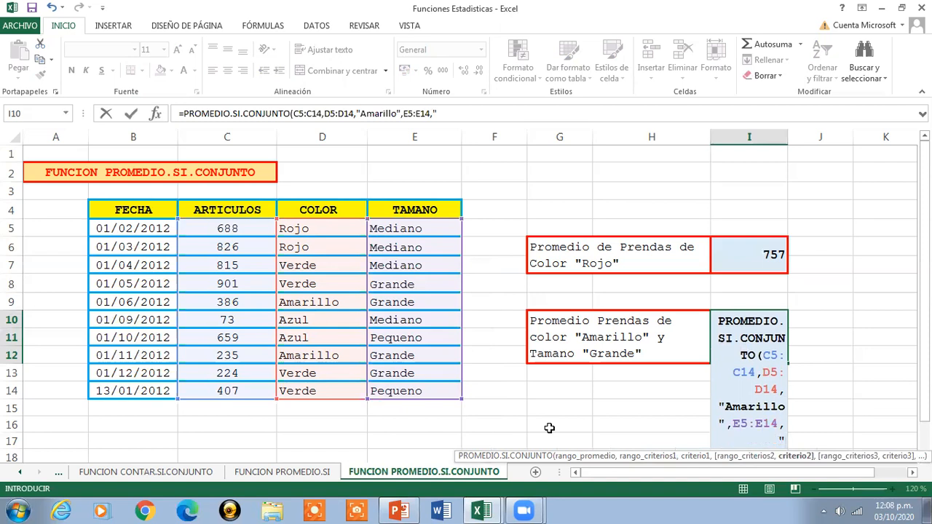
pyautogui.write('Grande"')
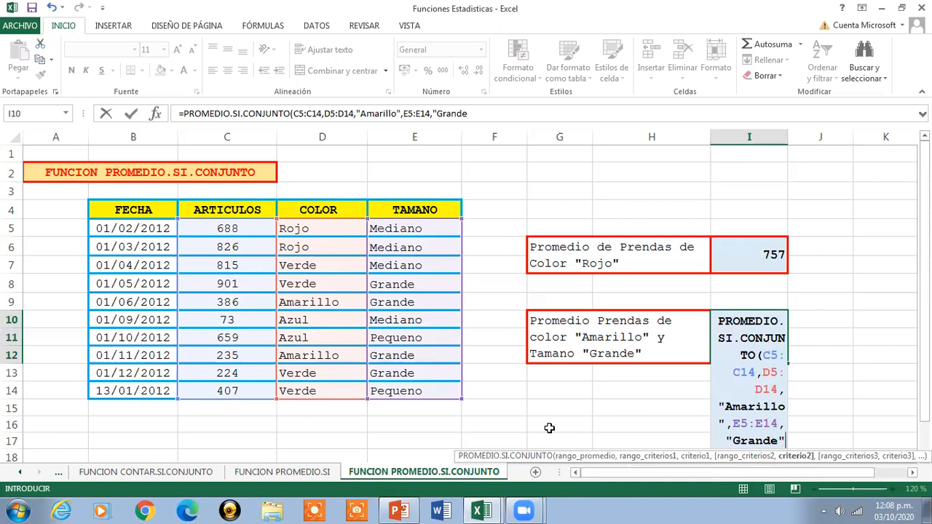
pyautogui.write(')')
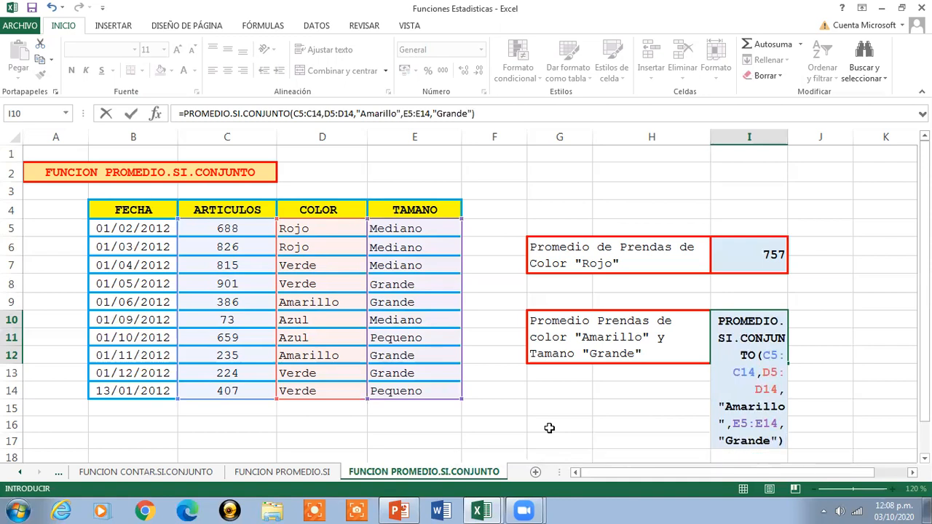
pyautogui.press('Return')
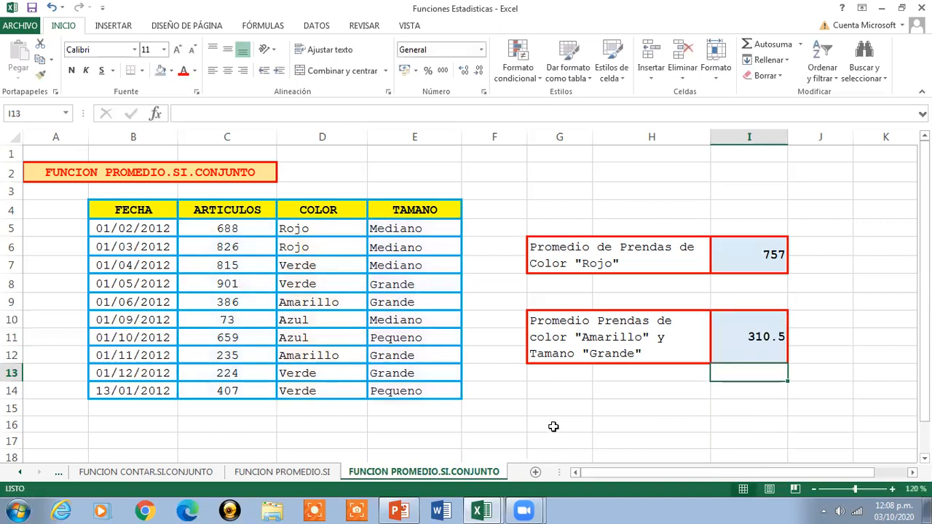
# - Review the ranges and criteria of the I10 formula against the table, leaving the formula as it is
pyautogui.click(732, 337)
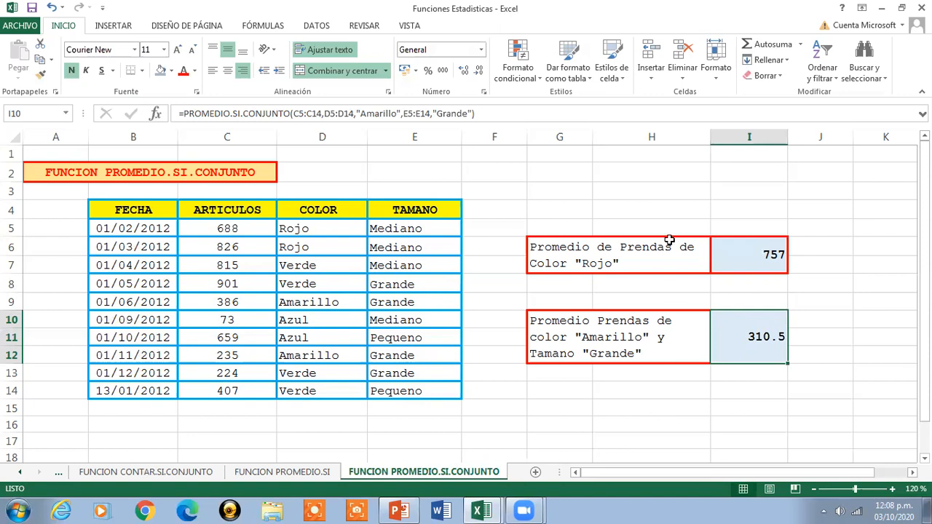
pyautogui.click(556, 113)
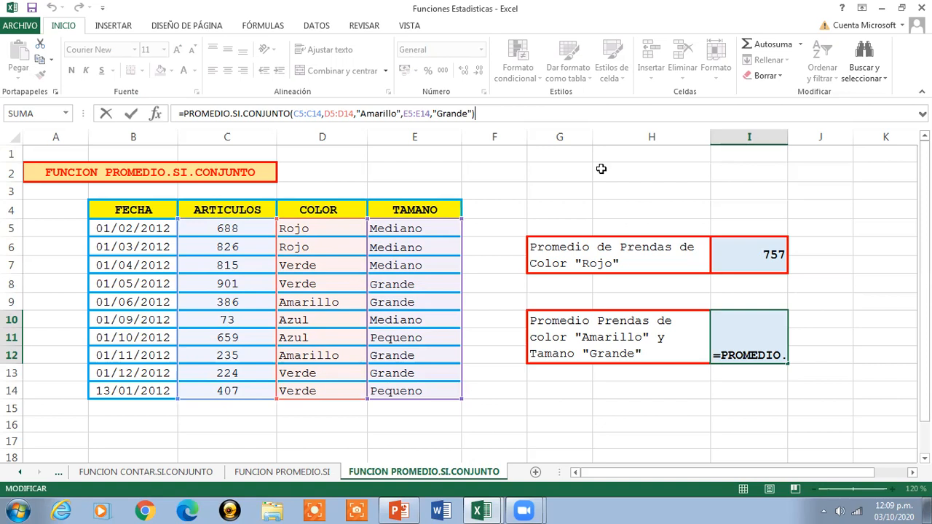
pyautogui.press('Return')
pyautogui.click(744, 334)
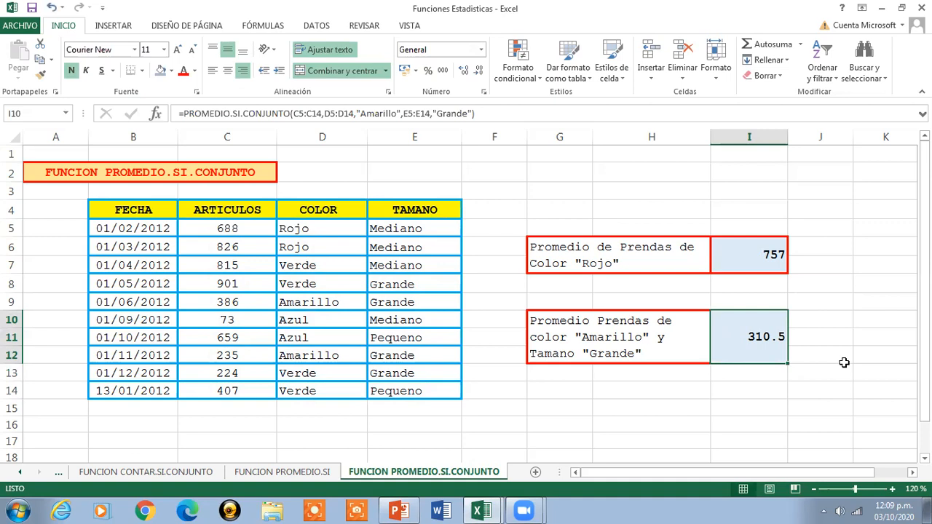
# - Copy the quantities of large yellow garments from C9 and C12 to I2 and I3 for a manual check
pyautogui.click(249, 304)
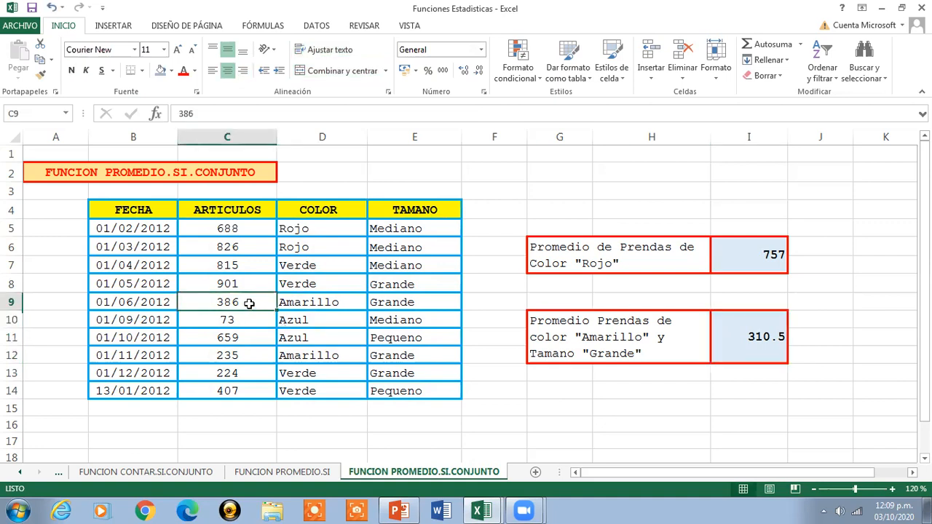
pyautogui.hotkey('ctrl', 'c')
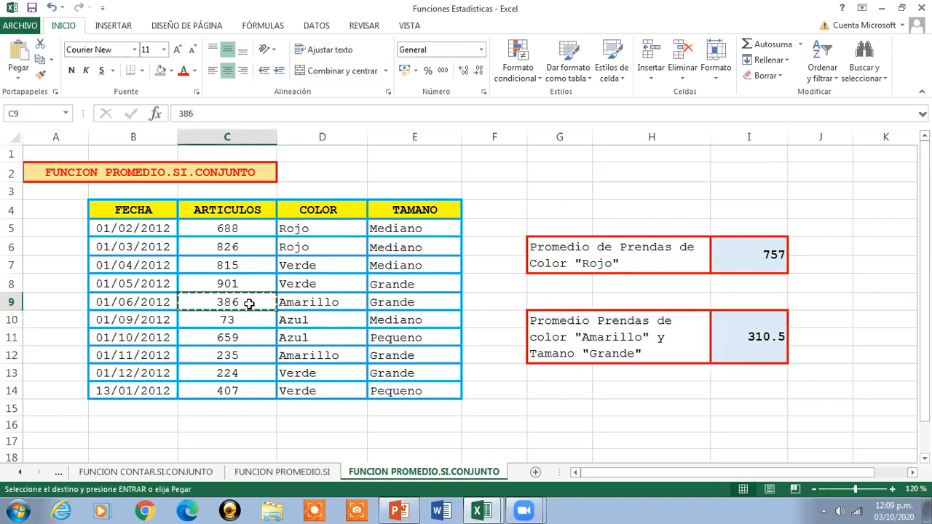
pyautogui.click(745, 168)
pyautogui.hotkey('ctrl', 'v')
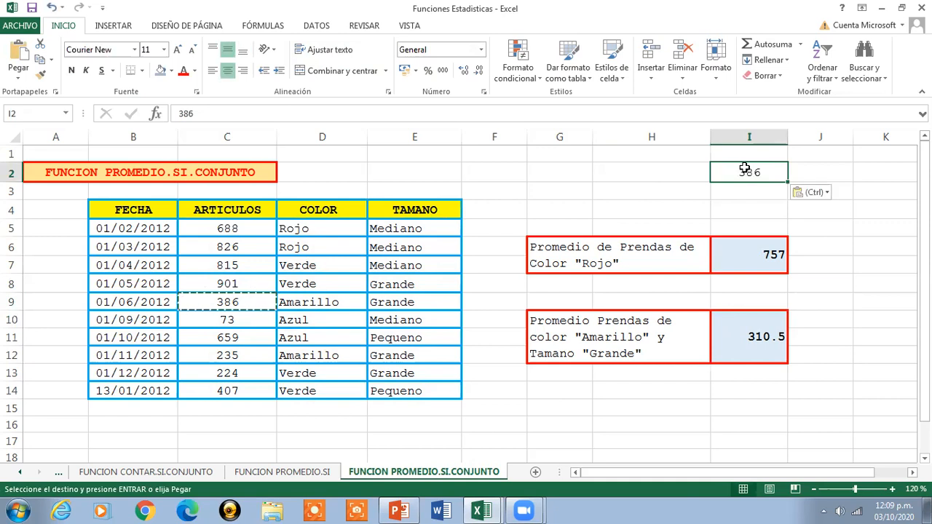
pyautogui.press('Escape')
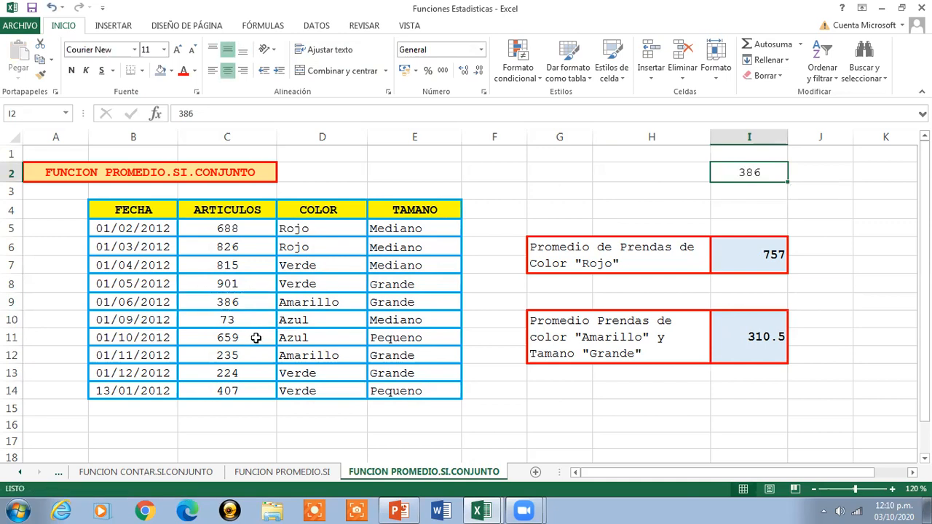
pyautogui.click(238, 355)
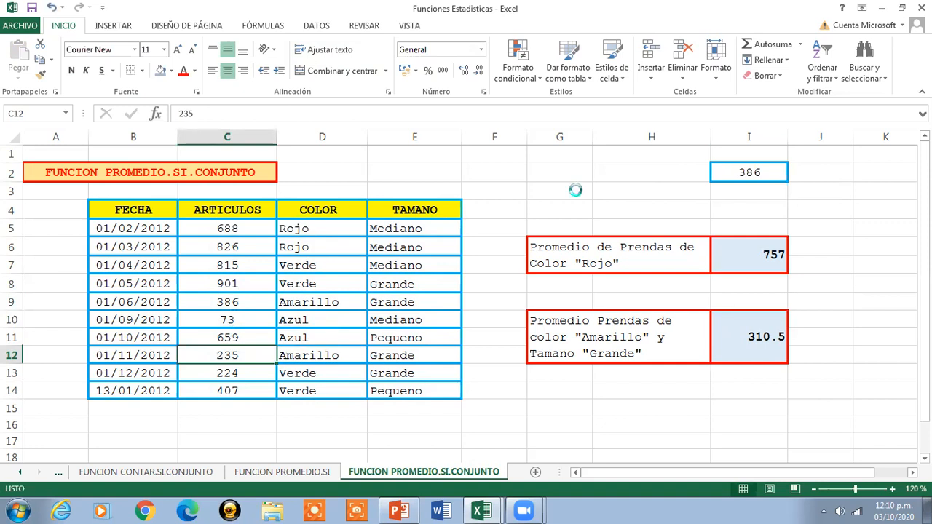
pyautogui.hotkey('ctrl', 'c')
pyautogui.click(759, 191)
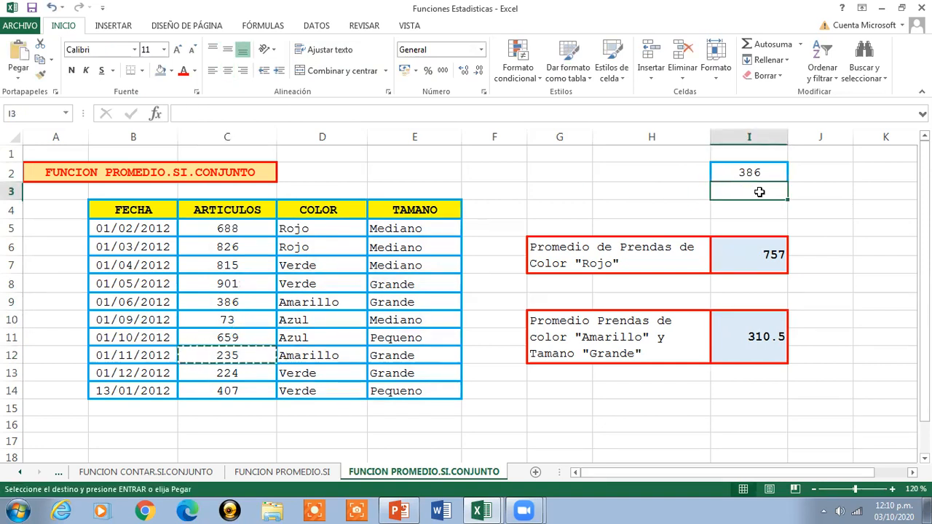
pyautogui.hotkey('ctrl', 'v')
pyautogui.press('Escape')
# - Average the copied yellow garment quantities I2:I3 with the Promedio function in I4 and inspect the formula
pyautogui.moveTo(744, 173); pyautogui.dragTo(739, 193)
pyautogui.click(801, 44)
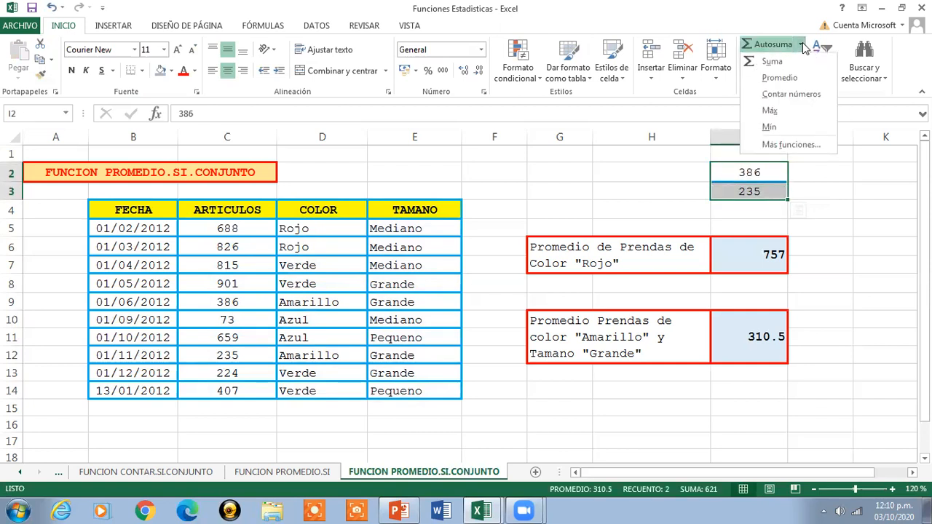
pyautogui.click(782, 78)
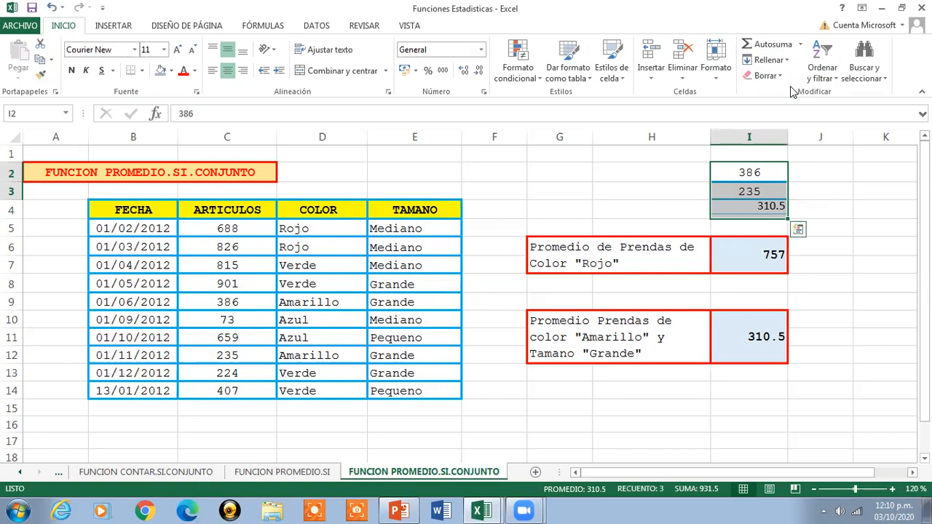
pyautogui.click(764, 210)
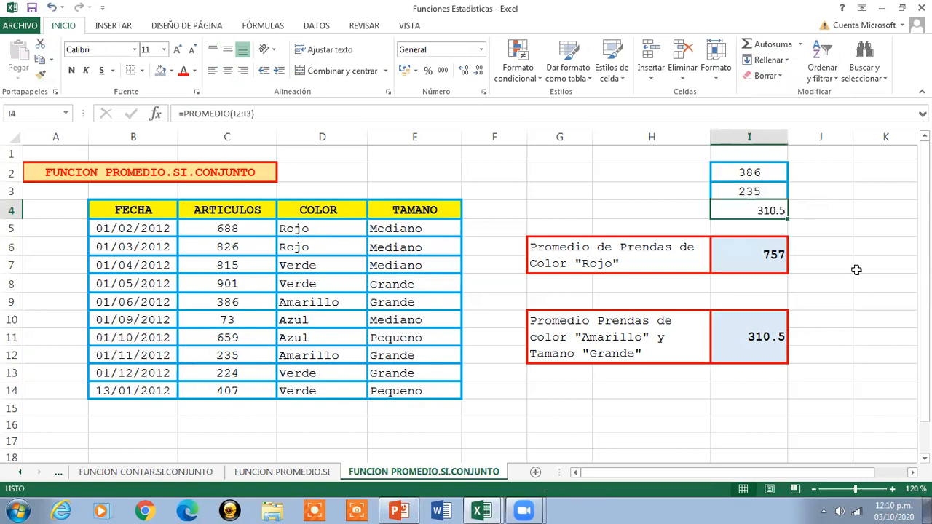
# - Clear the check cells I2:I4 by pasting the blank cell K2 over them
pyautogui.click(879, 169)
pyautogui.hotkey('ctrl', 'c')
pyautogui.moveTo(749, 169); pyautogui.dragTo(751, 210)
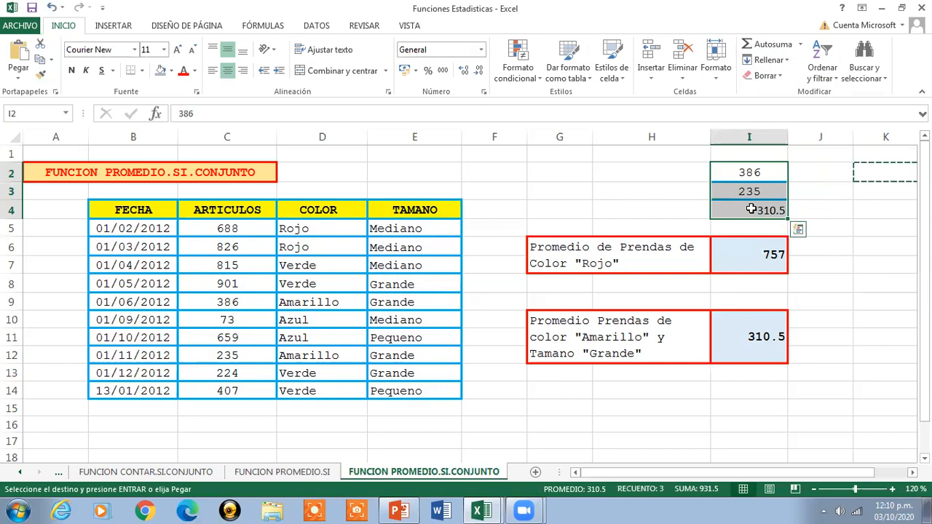
pyautogui.hotkey('ctrl', 'v')
pyautogui.press('Escape')
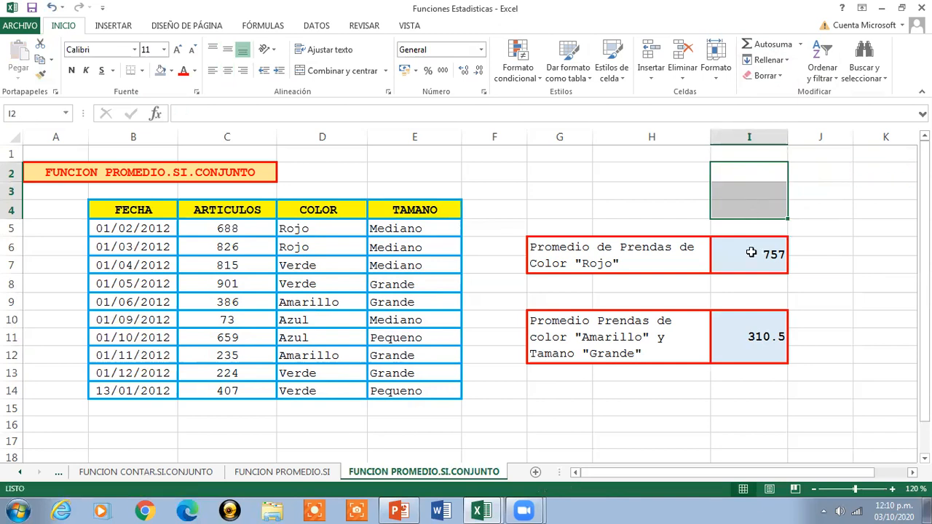
# - Look at the I6 formula and the sheet's title once more, and go back to the FUNCION CONTAR sheet
pyautogui.click(752, 254)
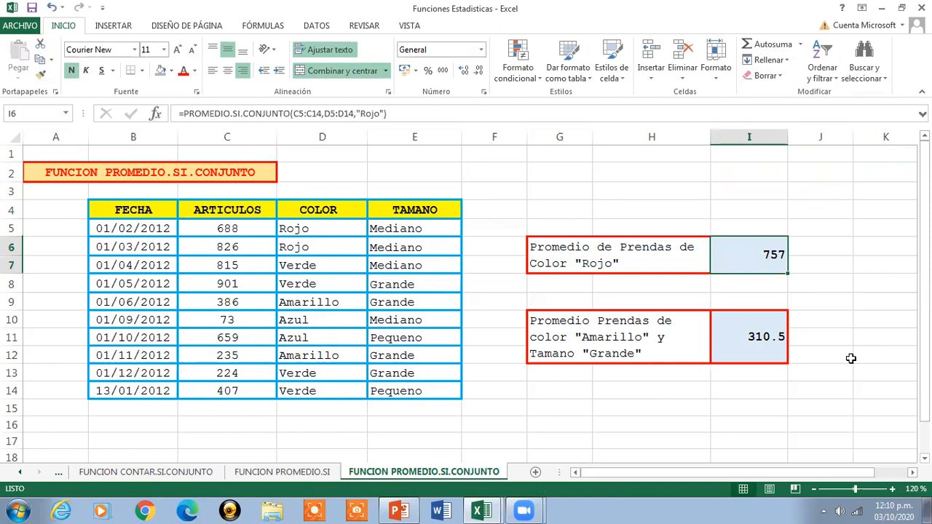
pyautogui.click(251, 175)
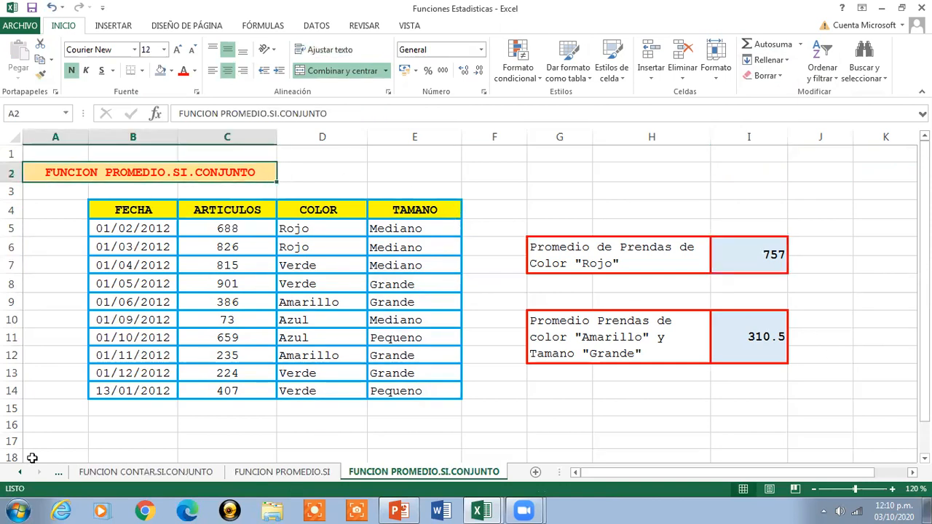
pyautogui.click(21, 473)
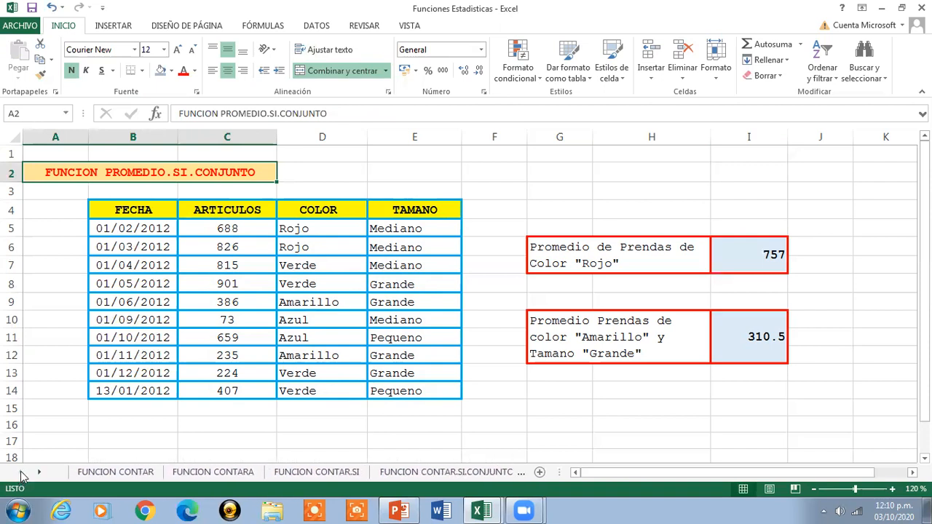
pyautogui.click(98, 472)
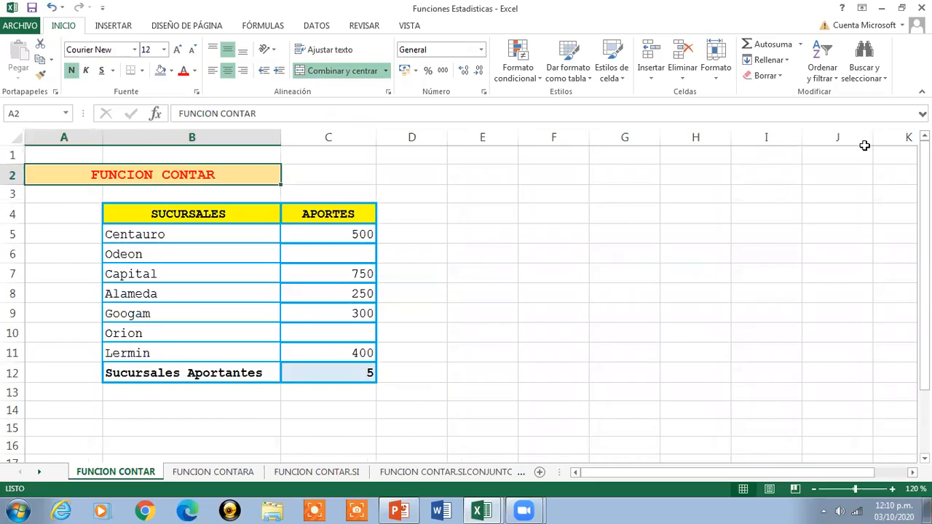
# - Switch to the Sesion de Clases Nro 8 workbook and review the descriptions of CONTAR, CONTARA and CONTAR.SI
pyautogui.click(881, 8)
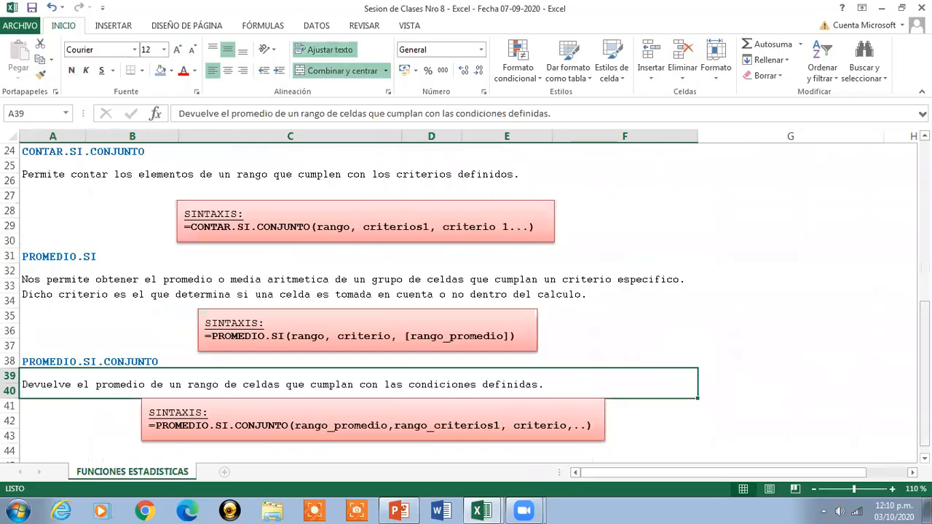
pyautogui.moveTo(923, 389); pyautogui.dragTo(923, 261)
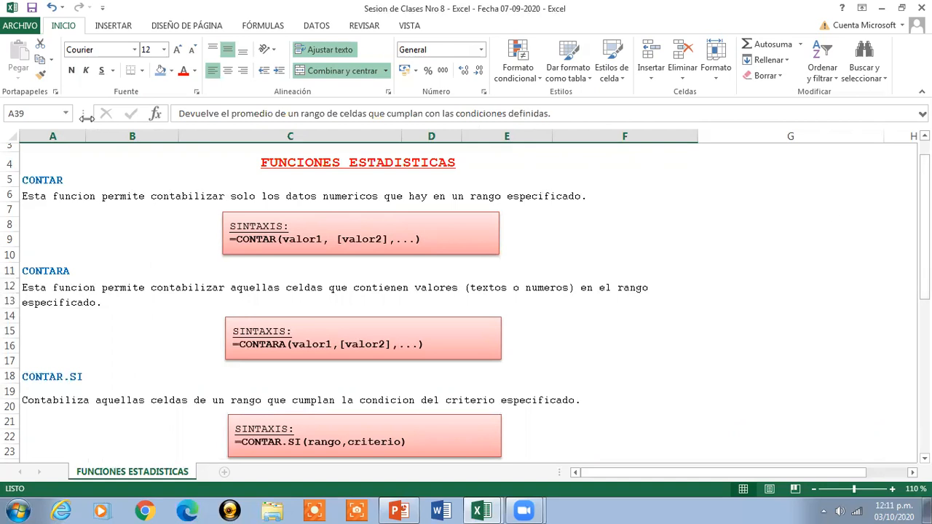
pyautogui.click(39, 193)
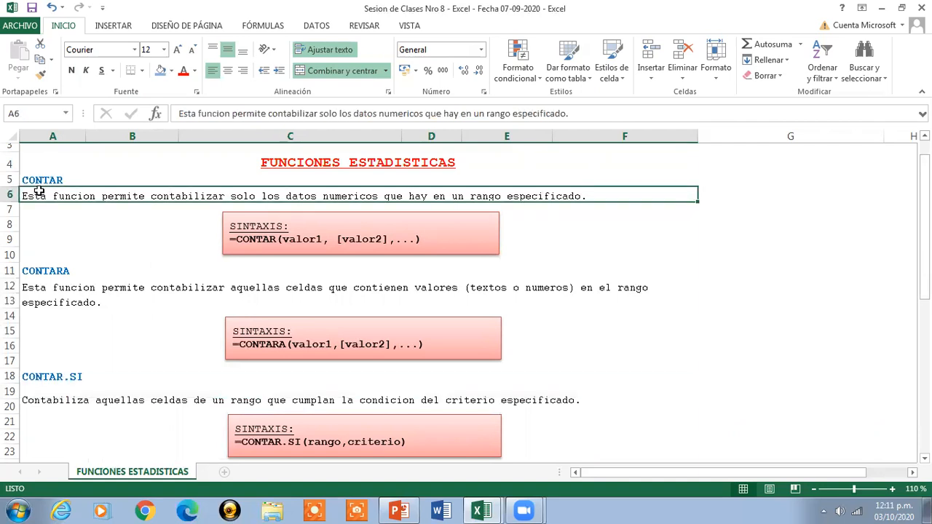
pyautogui.click(33, 302)
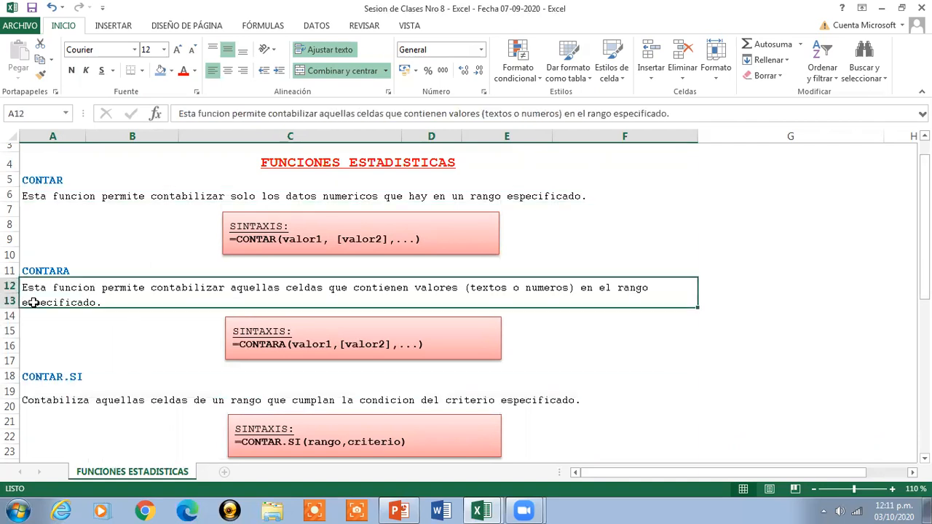
pyautogui.click(64, 399)
pyautogui.scroll(-5, 413, 283)
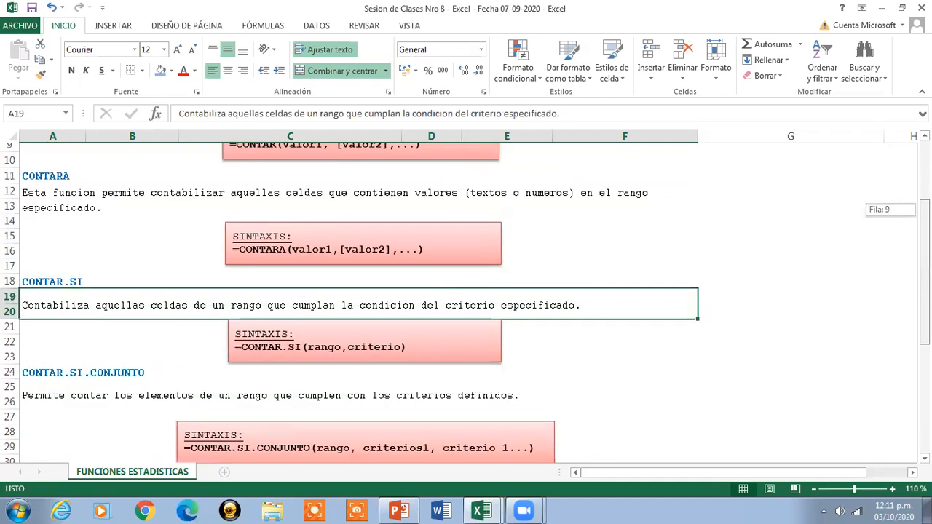
# - Review the descriptions of CONTAR.SI.CONJUNTO, PROMEDIO.SI and PROMEDIO.SI.CONJUNTO, and return to the FUNCIONES ESTADISTICAS title
pyautogui.click(414, 292)
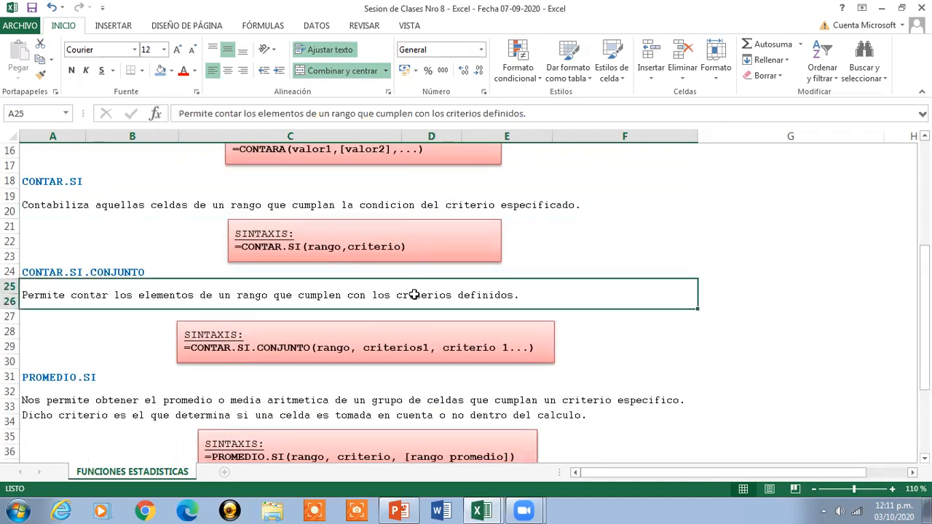
pyautogui.click(421, 419)
pyautogui.moveTo(923, 276); pyautogui.dragTo(923, 301)
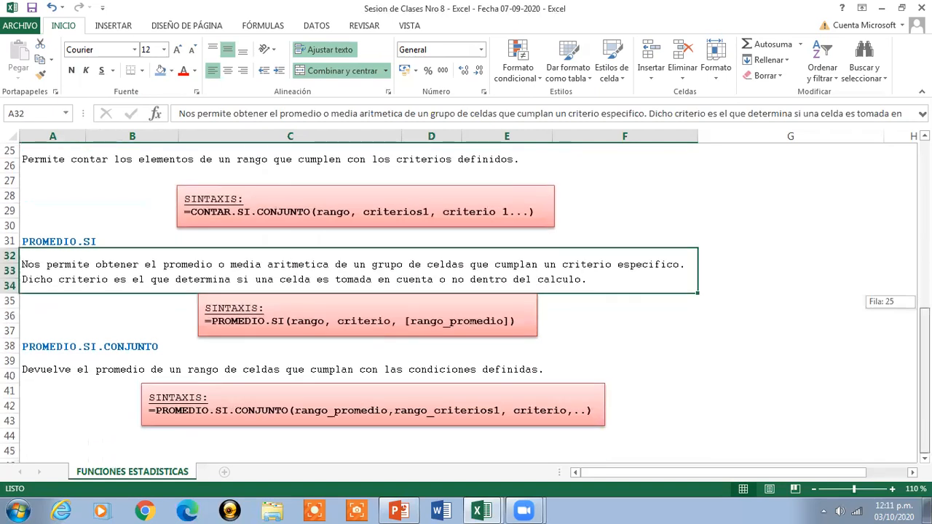
pyautogui.click(452, 375)
pyautogui.moveTo(923, 357); pyautogui.dragTo(923, 193)
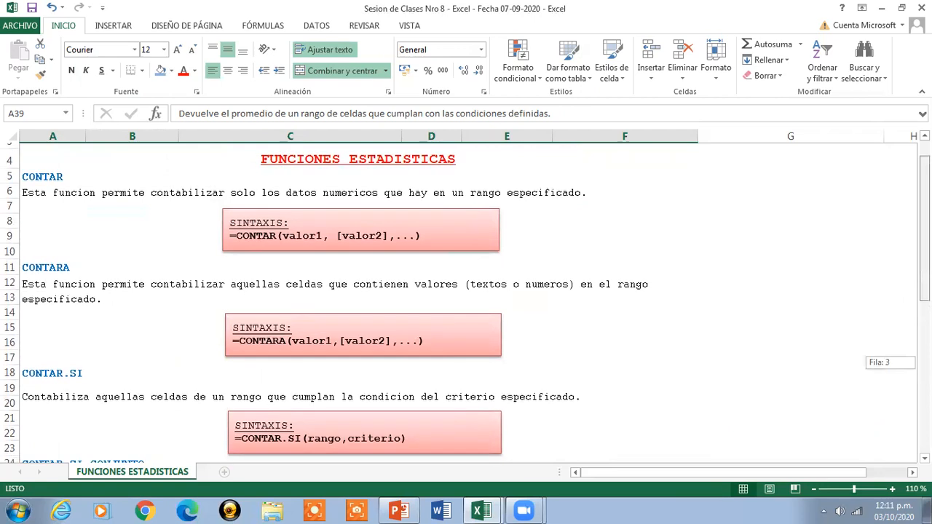
pyautogui.click(434, 163)
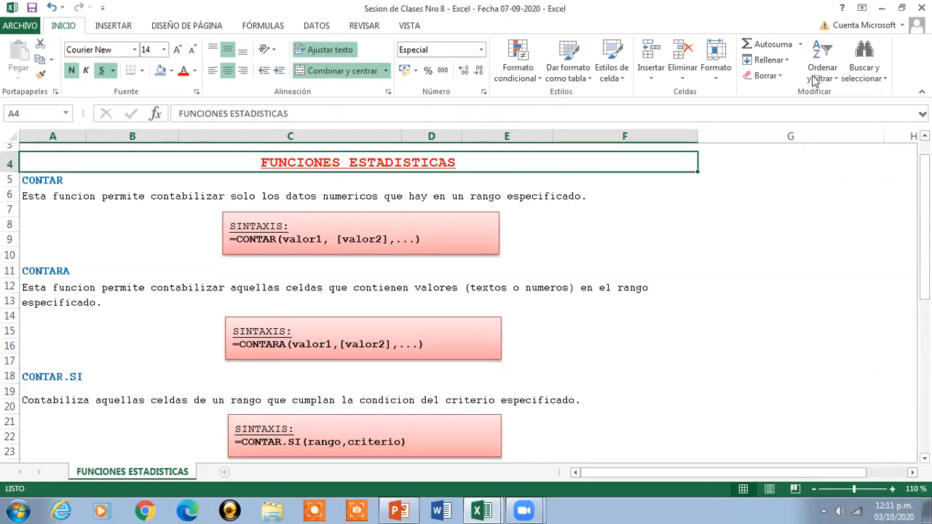
# - Switch back to the Funciones Estadisticas workbook and look through its sheets from FUNCION CONTARA to FUNCION PROMEDIO.SI.CONJUNTO
pyautogui.click(481, 510)
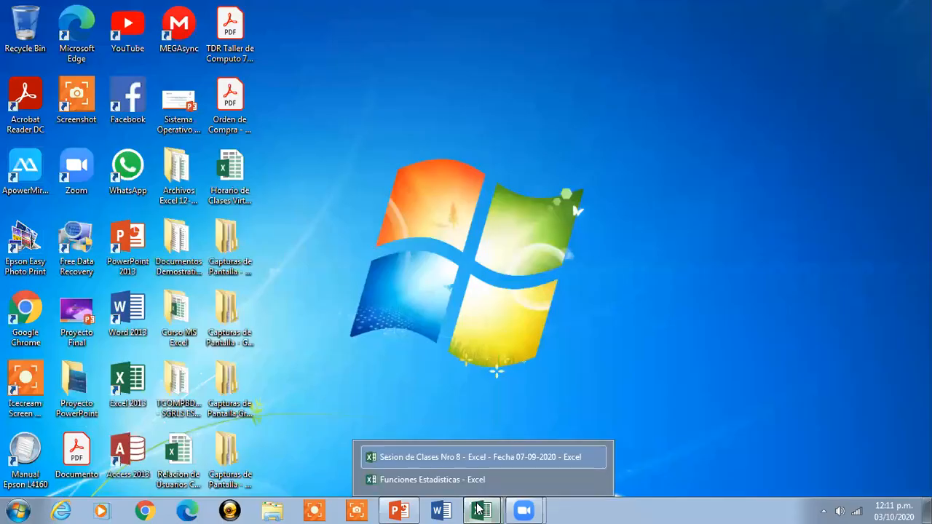
pyautogui.click(445, 482)
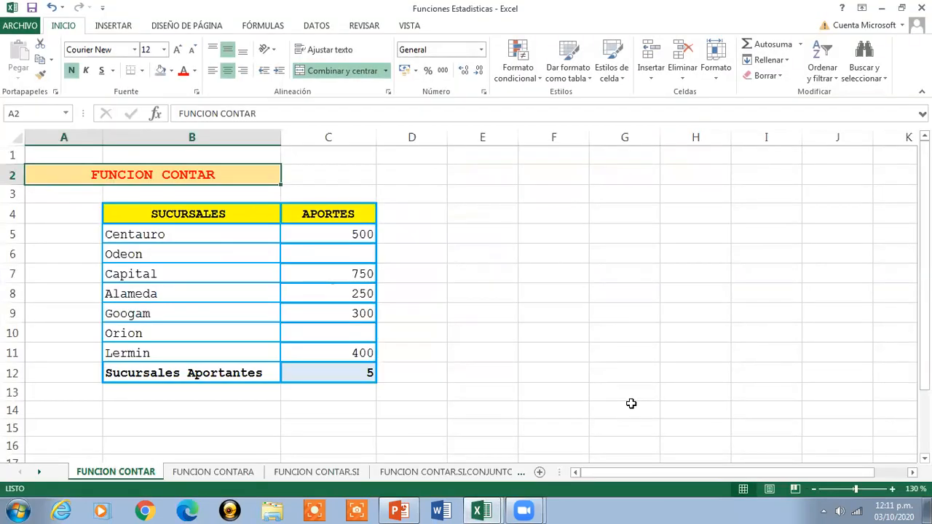
pyautogui.click(249, 472)
pyautogui.click(297, 472)
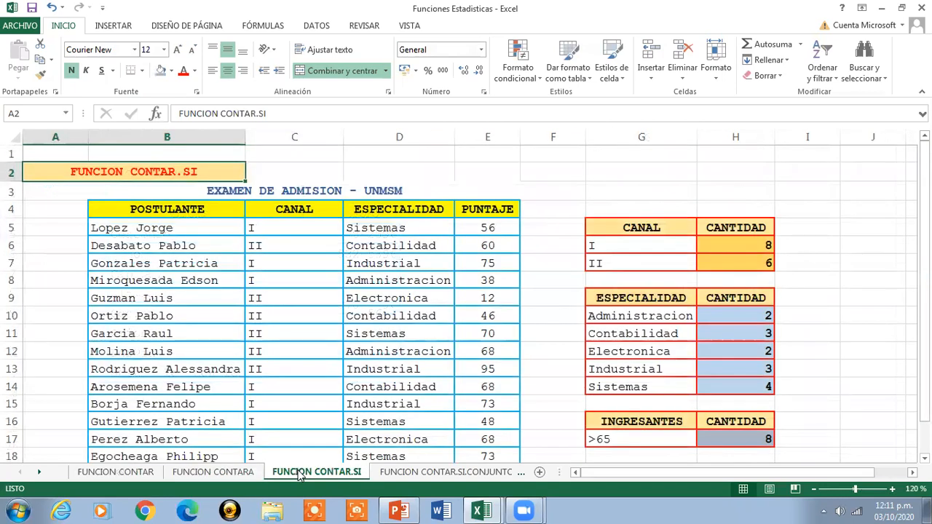
pyautogui.click(385, 472)
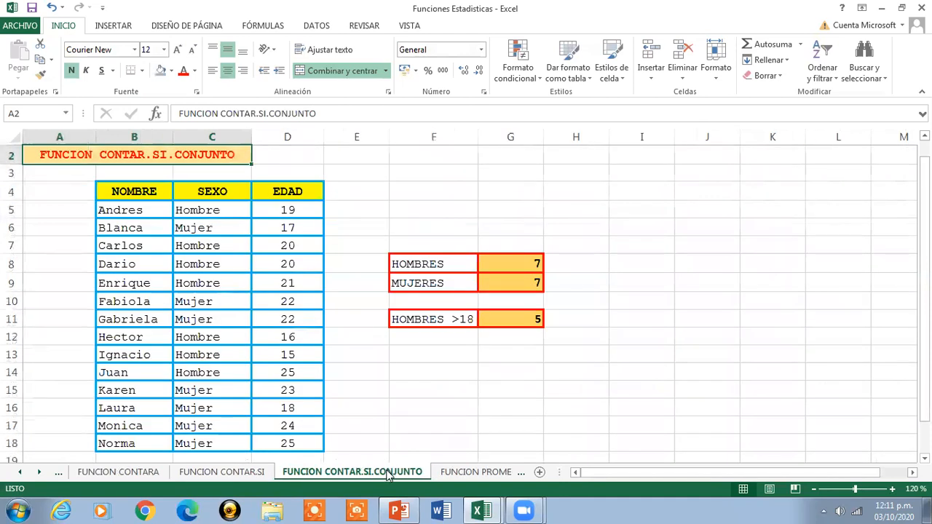
pyautogui.click(445, 473)
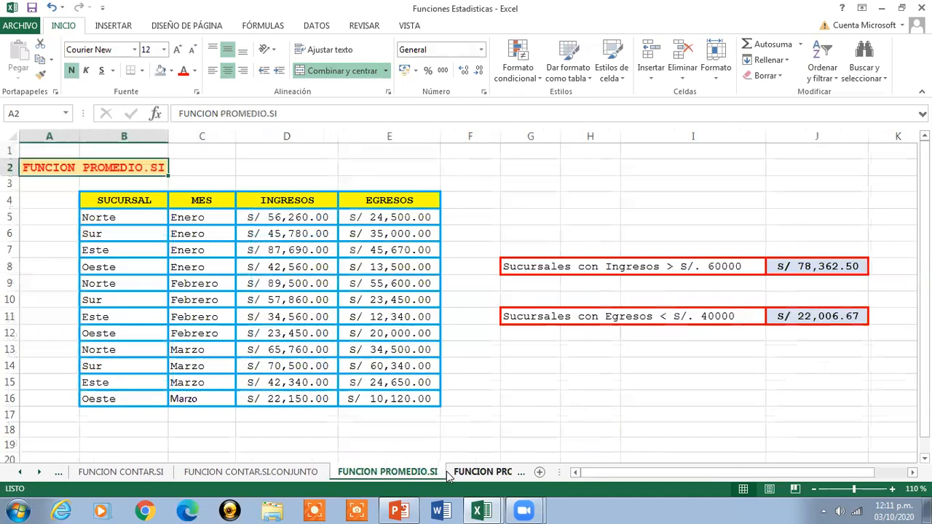
pyautogui.click(449, 473)
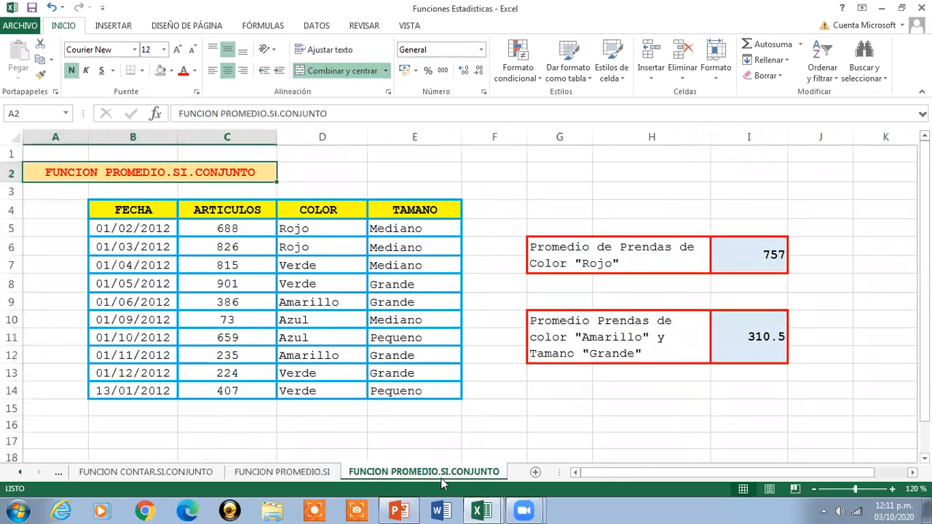
# - Return to the FUNCION CONTAR sheet and close the Funciones Estadisticas workbook without saving its changes
pyautogui.click(21, 472)
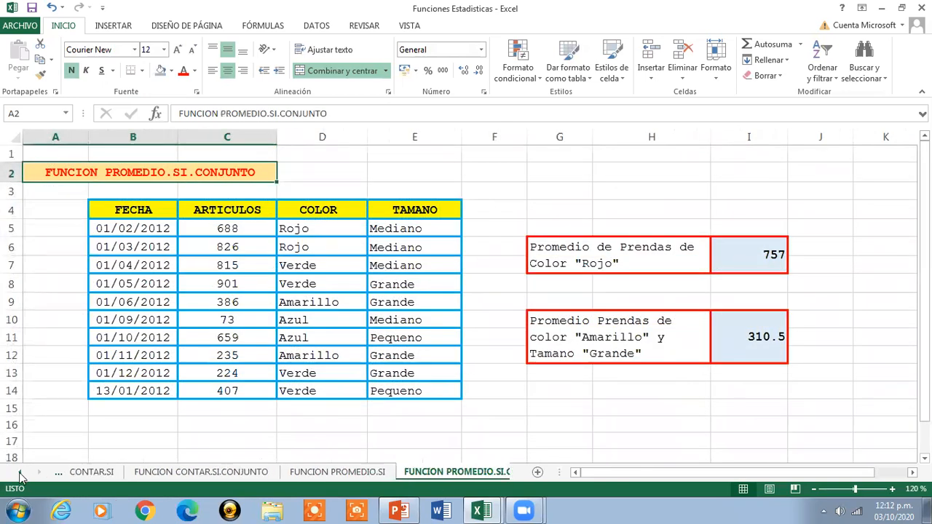
pyautogui.click(20, 472)
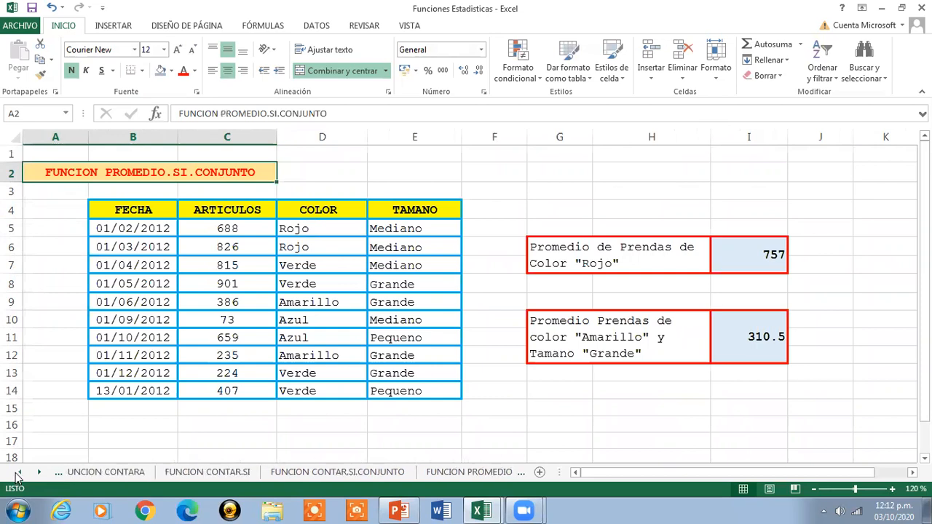
pyautogui.click(20, 472)
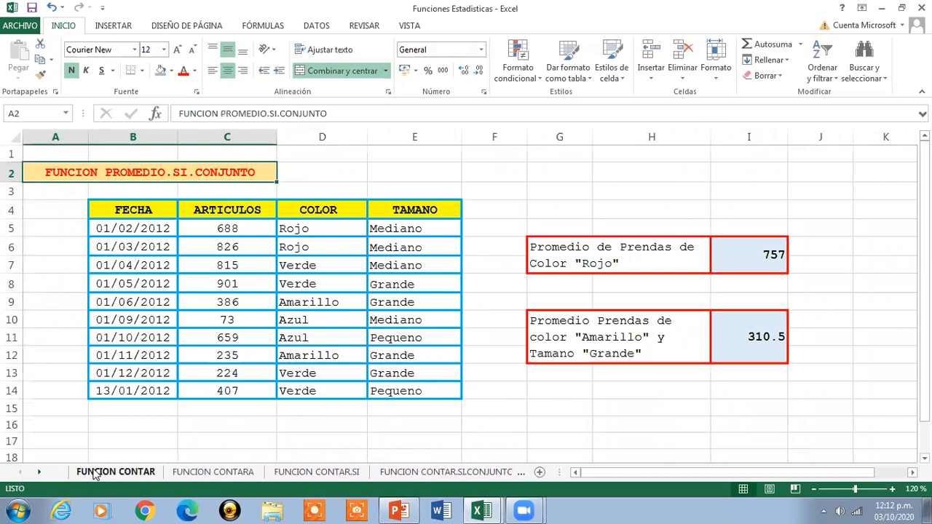
pyautogui.click(102, 471)
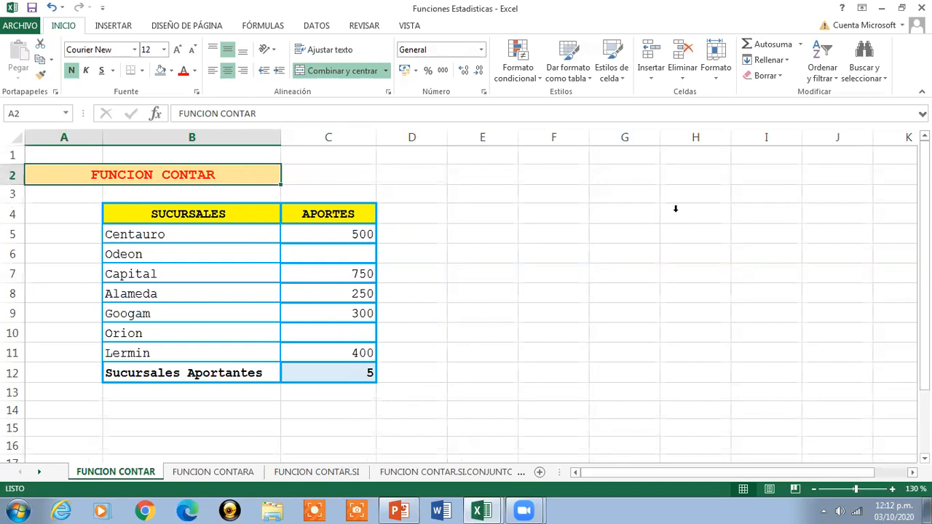
pyautogui.hotkey('alt', 'F4')
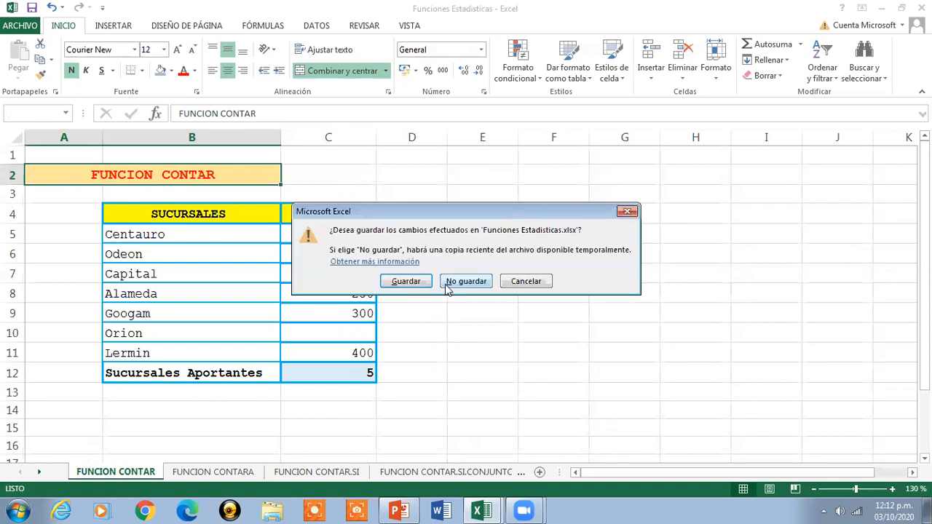
pyautogui.click(458, 281)
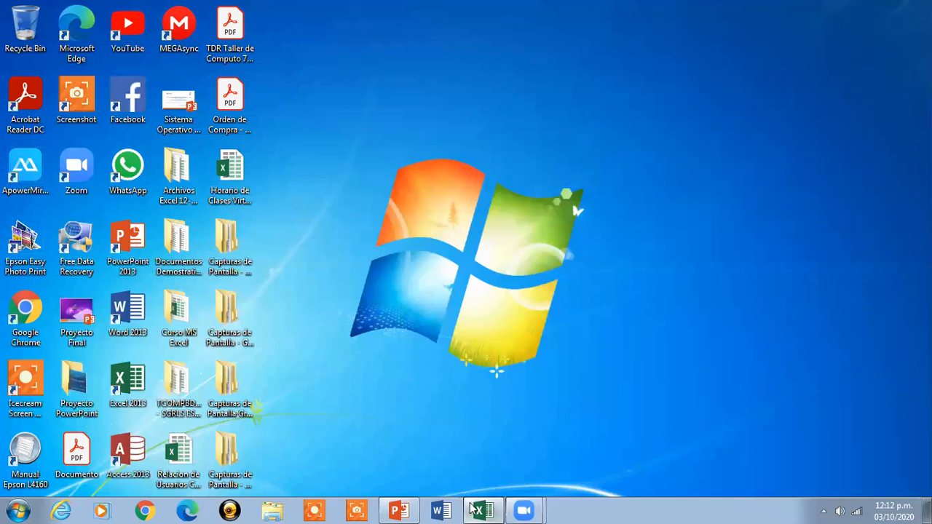